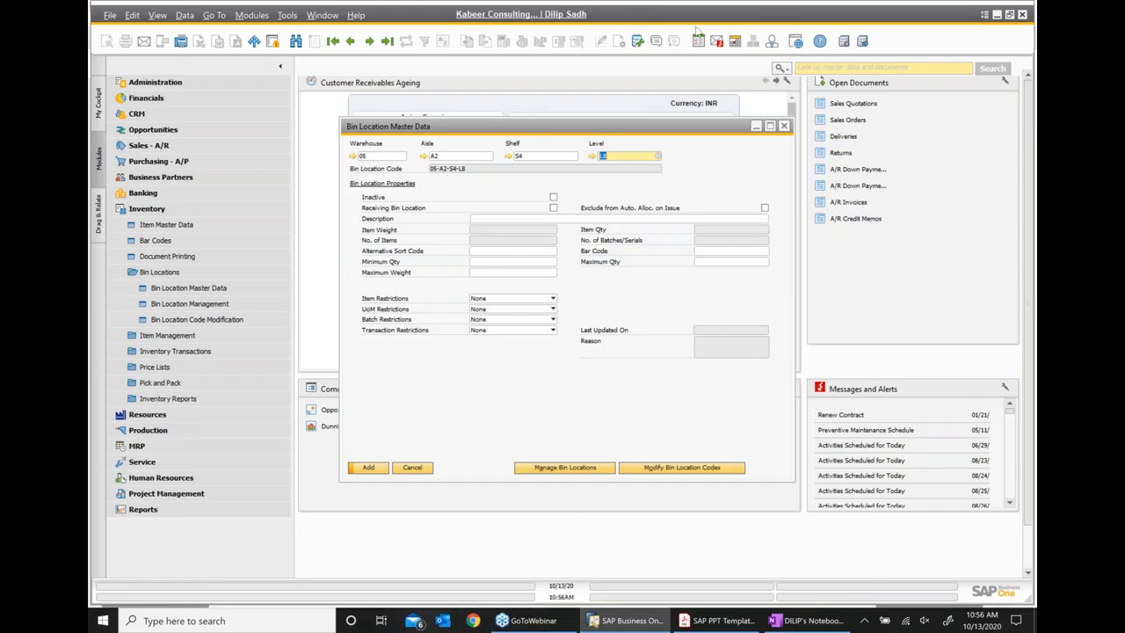
- Switch to the SAP PPT Template PDF in Acrobat Reader and highlight the slide title words "Bin Location Code Structure" on page 355
left_click(716, 620)
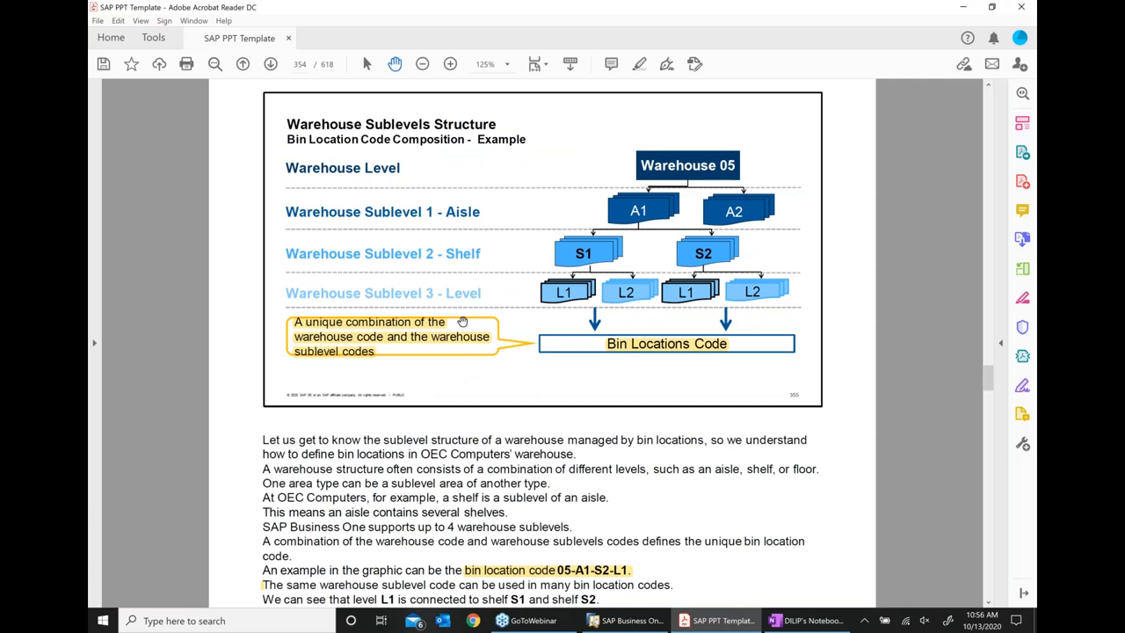
scroll(463, 322, "down", 1)
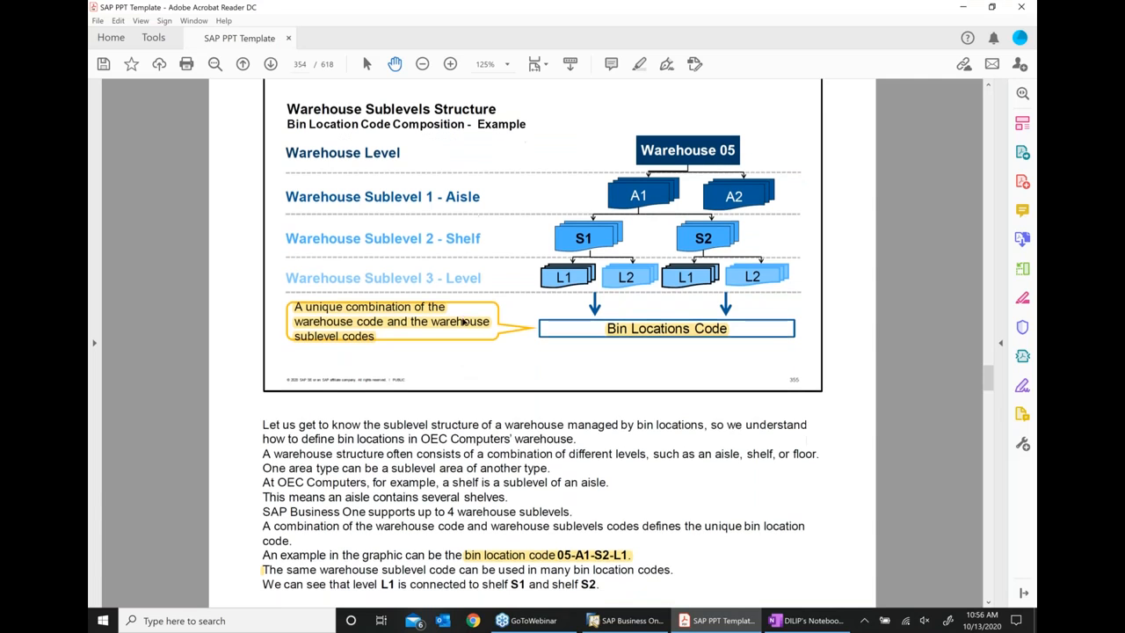
left_click(269, 65)
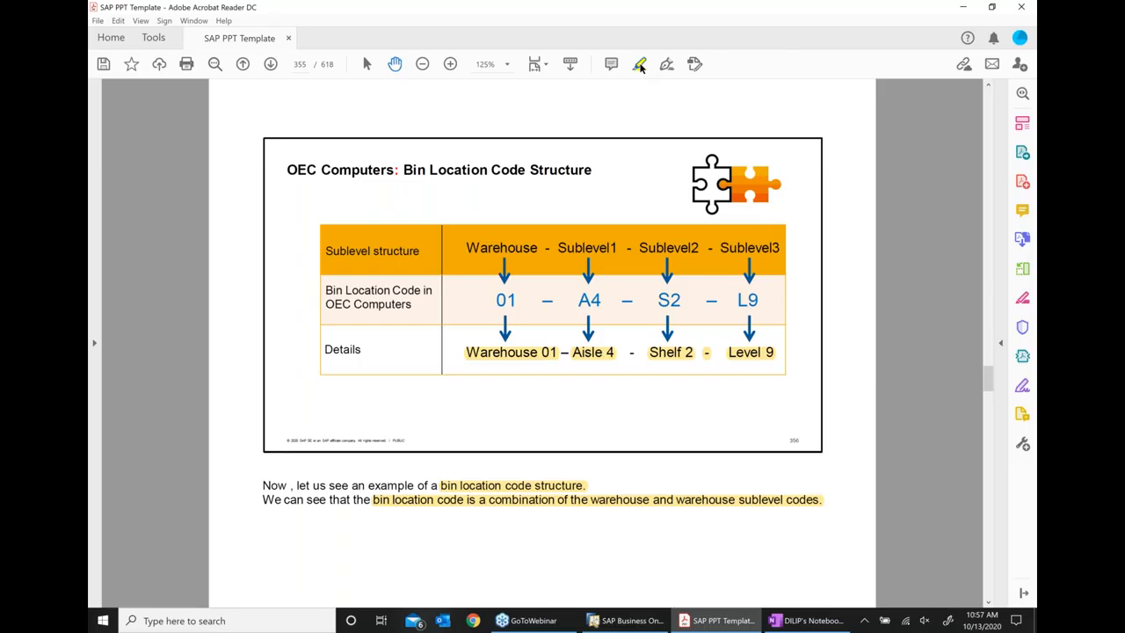
left_click_drag(402, 171, 598, 178)
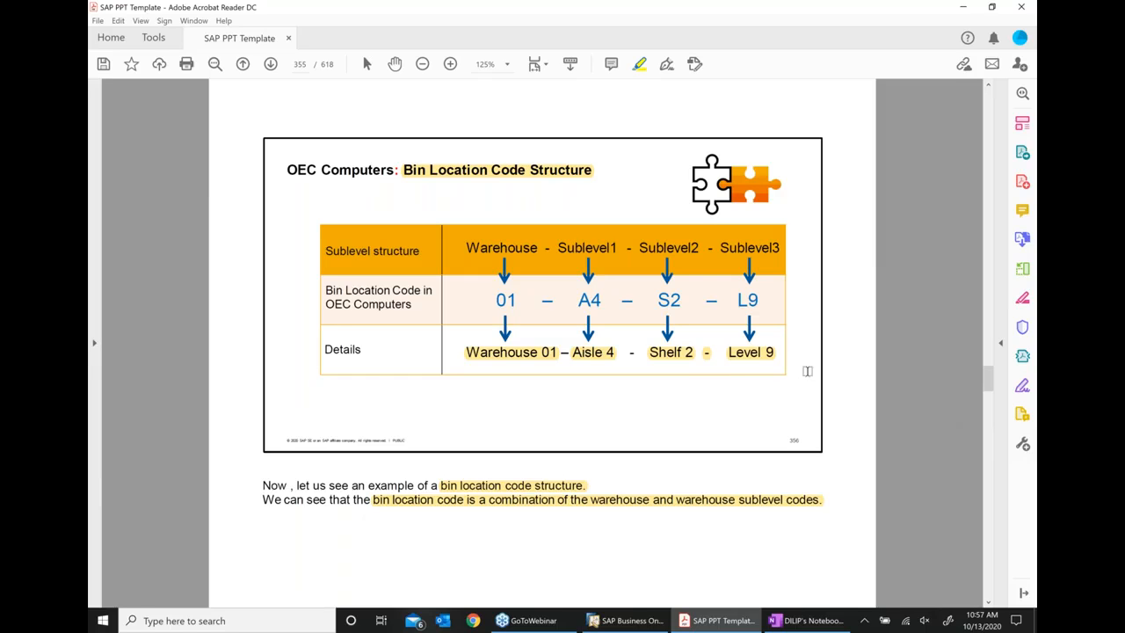
- Switch to OneNote and add the line "Bin ID = 05 + A1+ S1+L1" at the end of the SAP B1 Class page
left_click(819, 626)
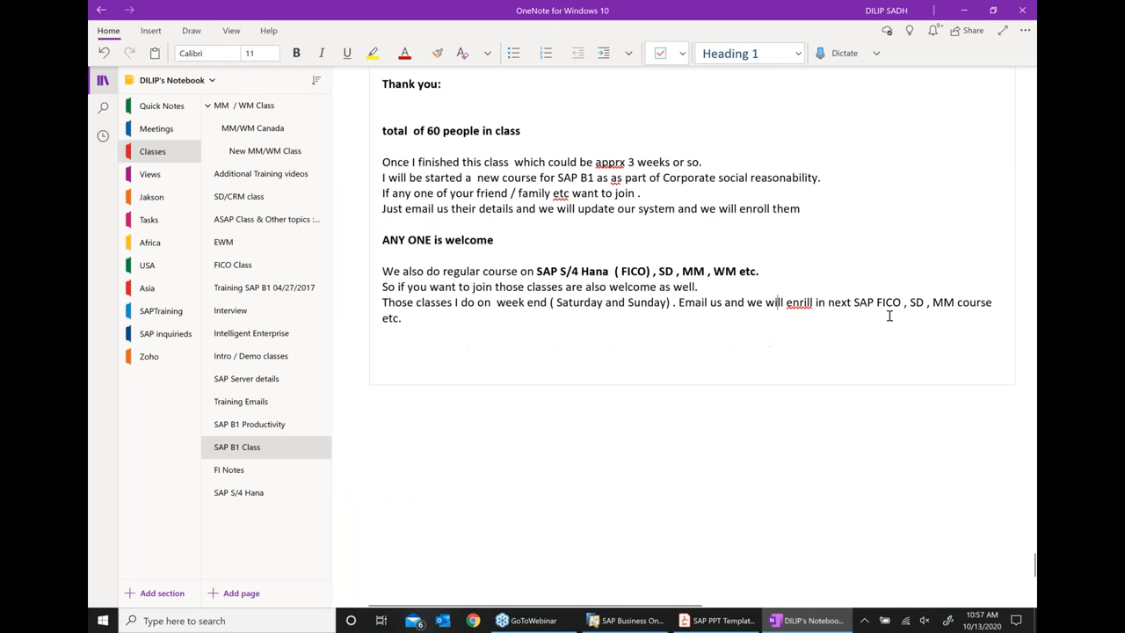
key("Return")
key("Return")
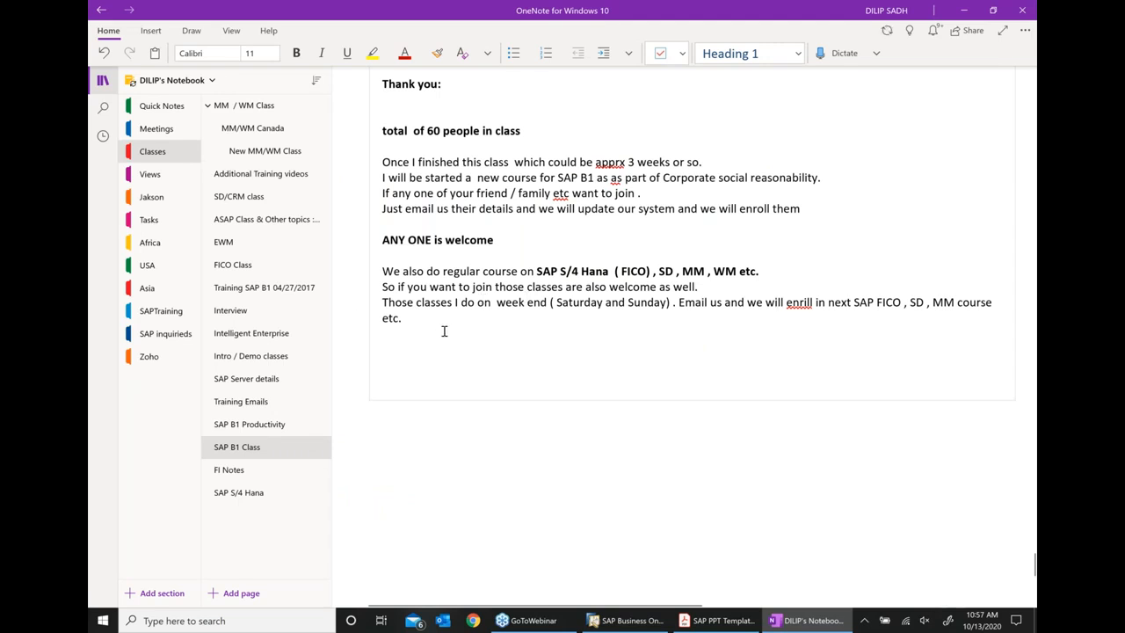
type("Bi")
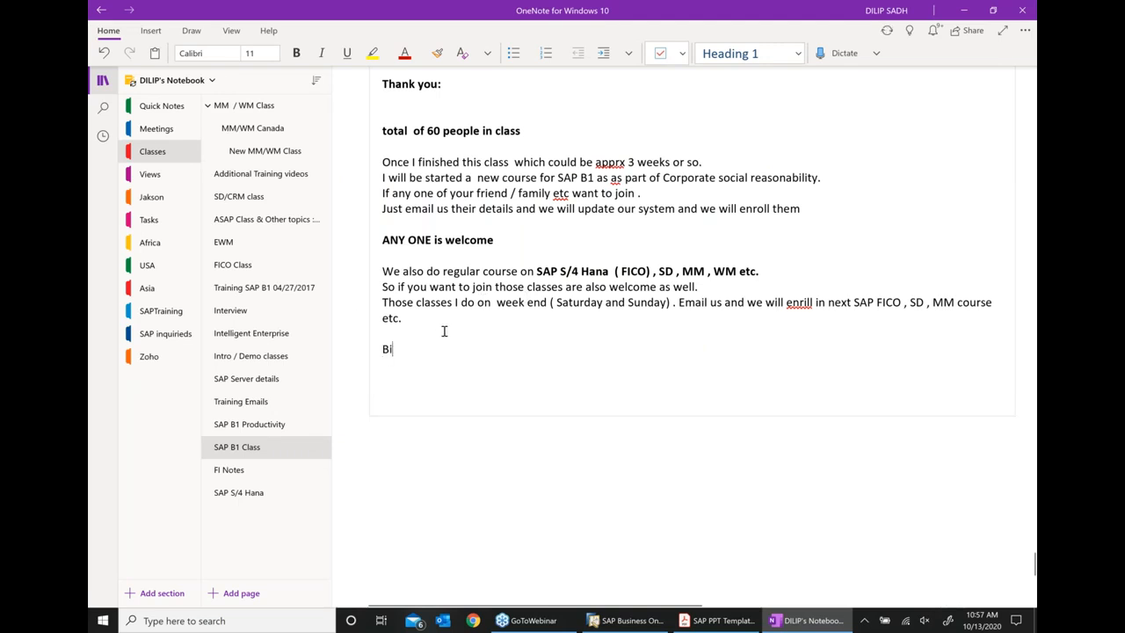
type("n ID  =")
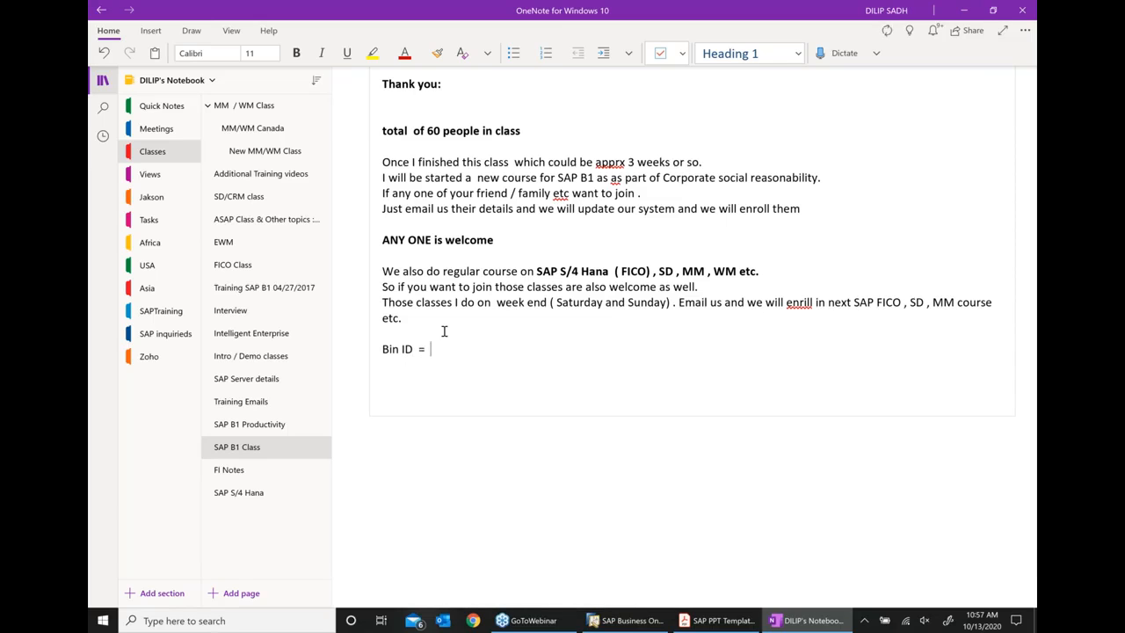
type(" W")
key("BackSpace")
type("05 + A1+ S1+L1")
key("Return")
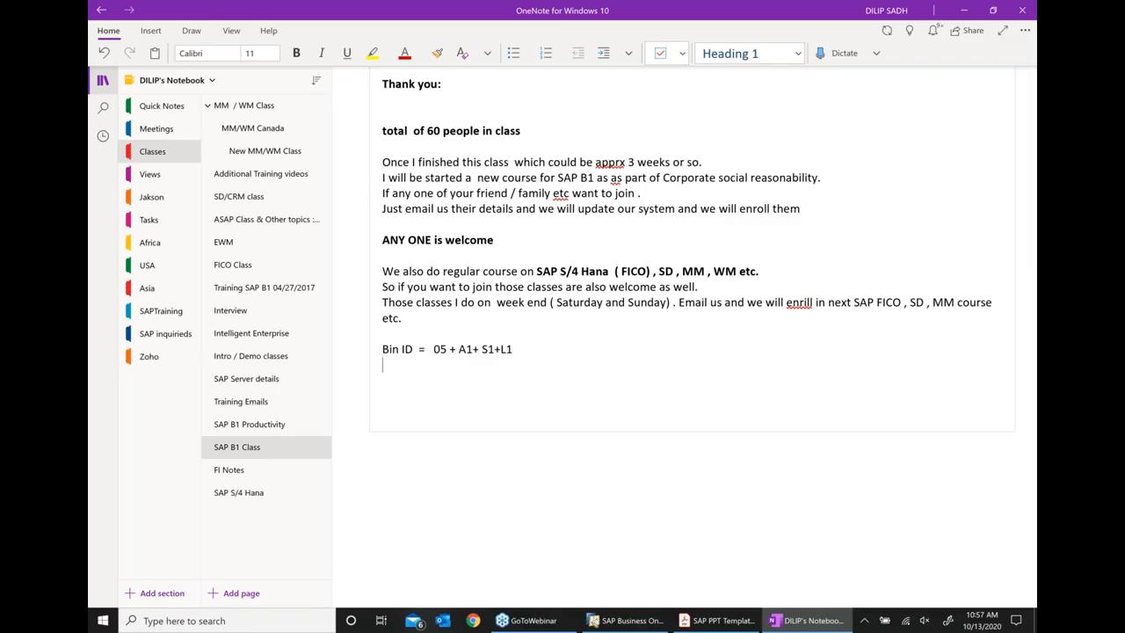
- Make the Bin ID line a bullet and add a second bullet reading "Bin ID = 05 + A1 + S2+ L3"
type("*")
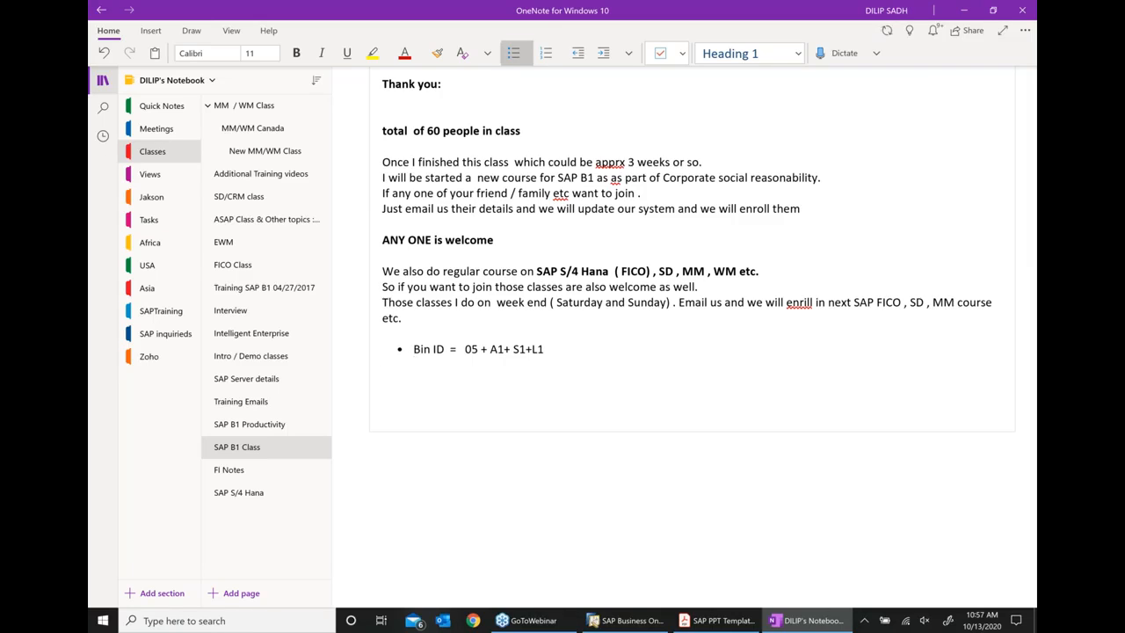
left_click(549, 349)
key("Return")
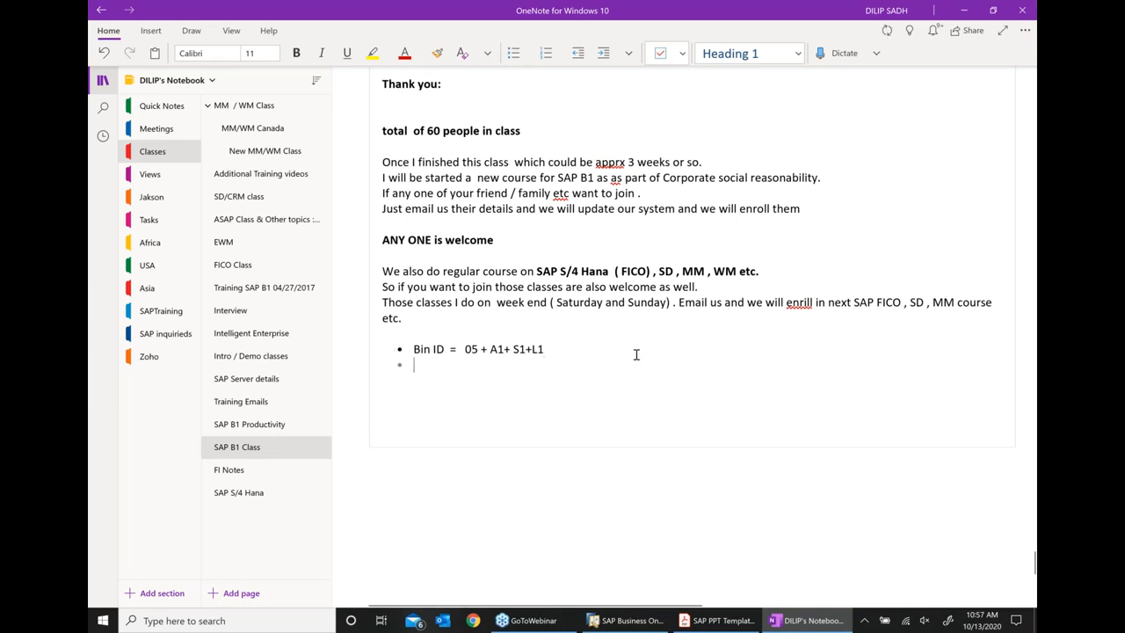
type("bIN id")
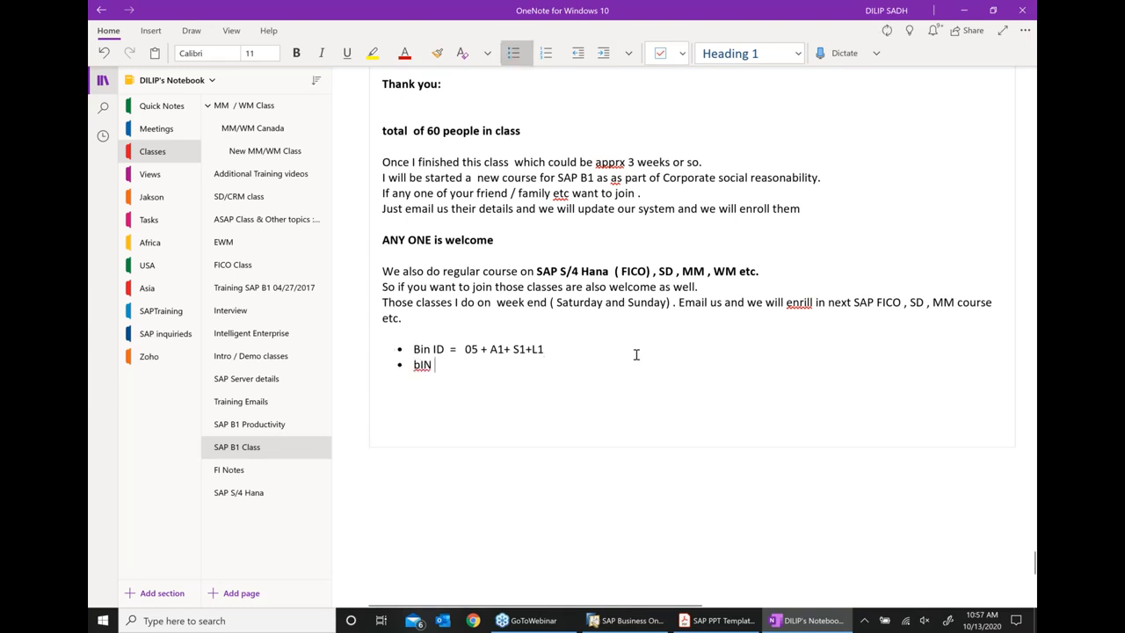
key("BackSpace")
key("BackSpace")
key("BackSpace")
key("BackSpace")
key("BackSpace")
key("BackSpace")
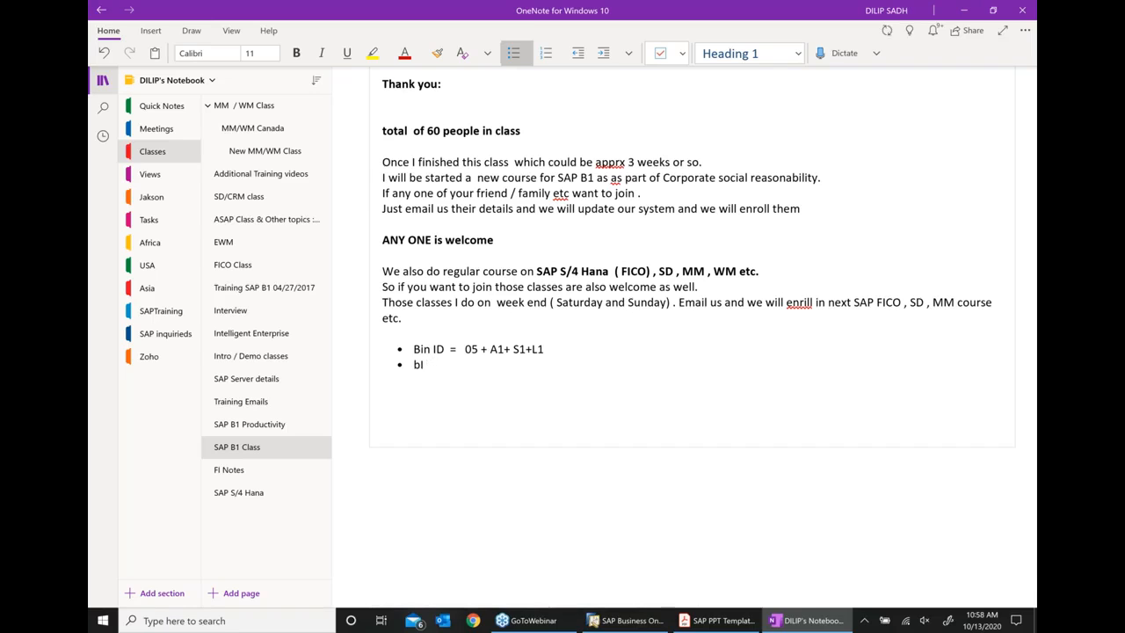
type("Bin ID = 05 + A1 + S2+ L3")
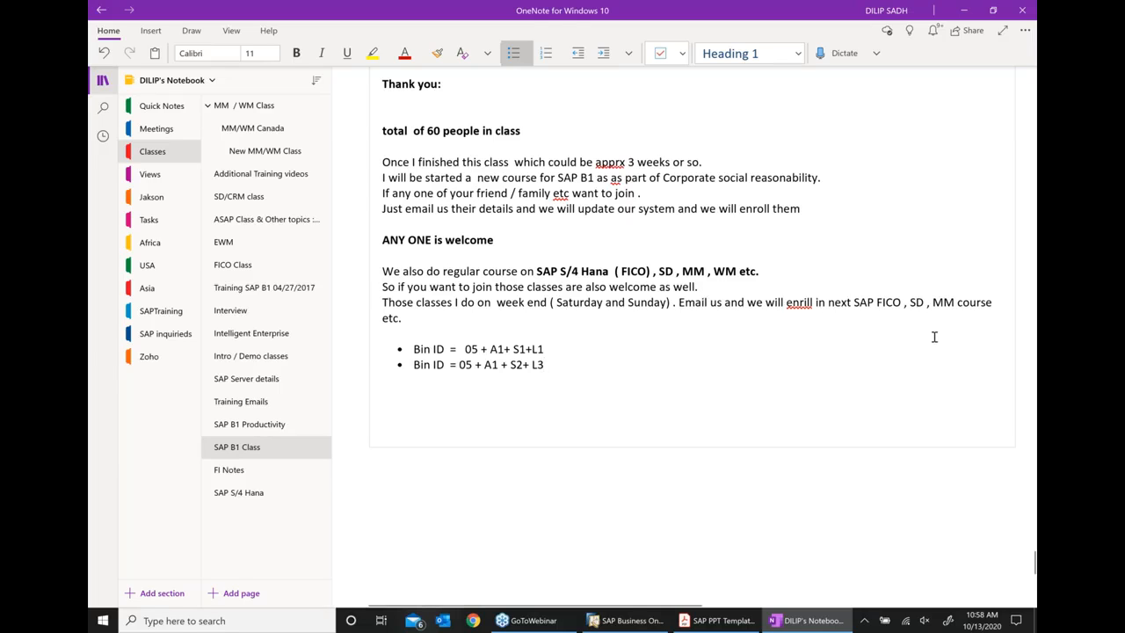
- Return to SAP Business One and close the Bin Location Master Data entry without saving its changes
left_click(716, 621)
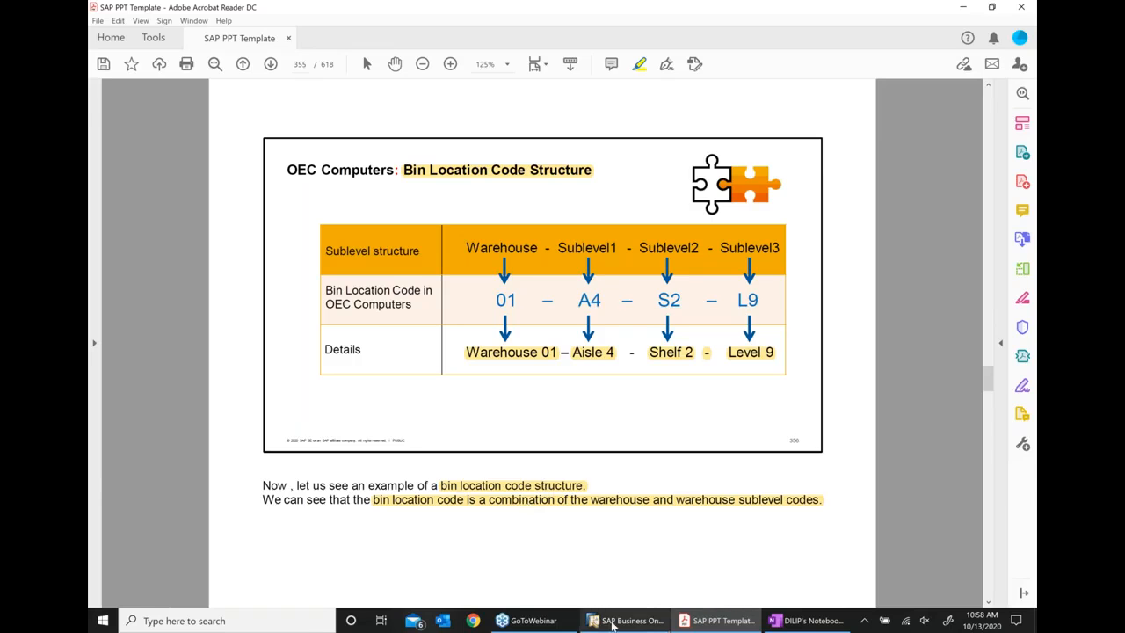
left_click(628, 621)
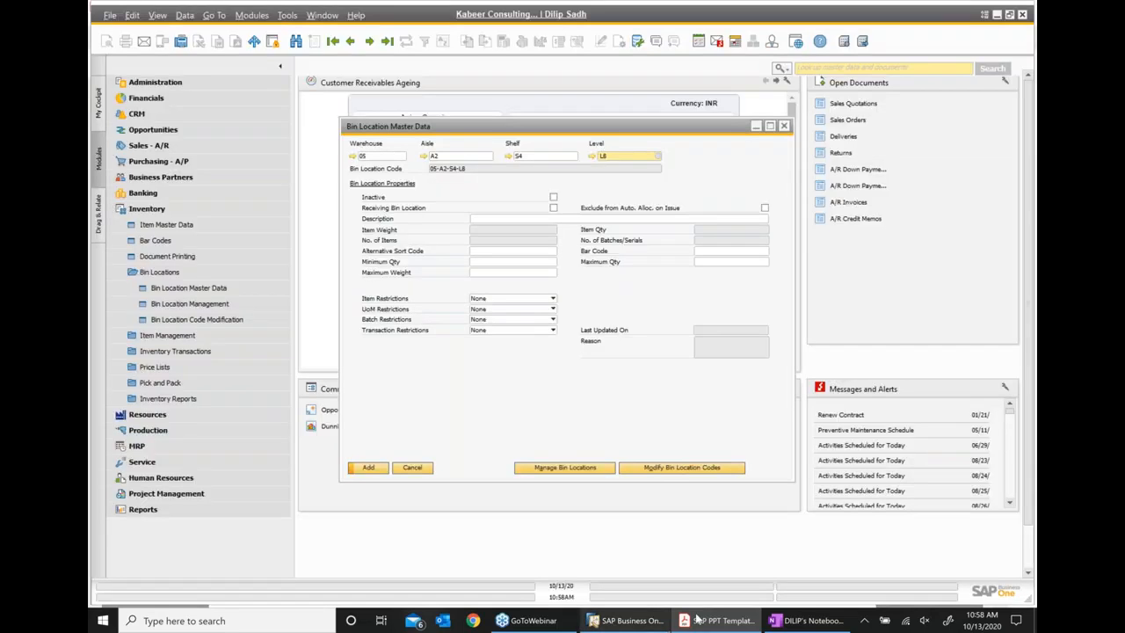
left_click(785, 126)
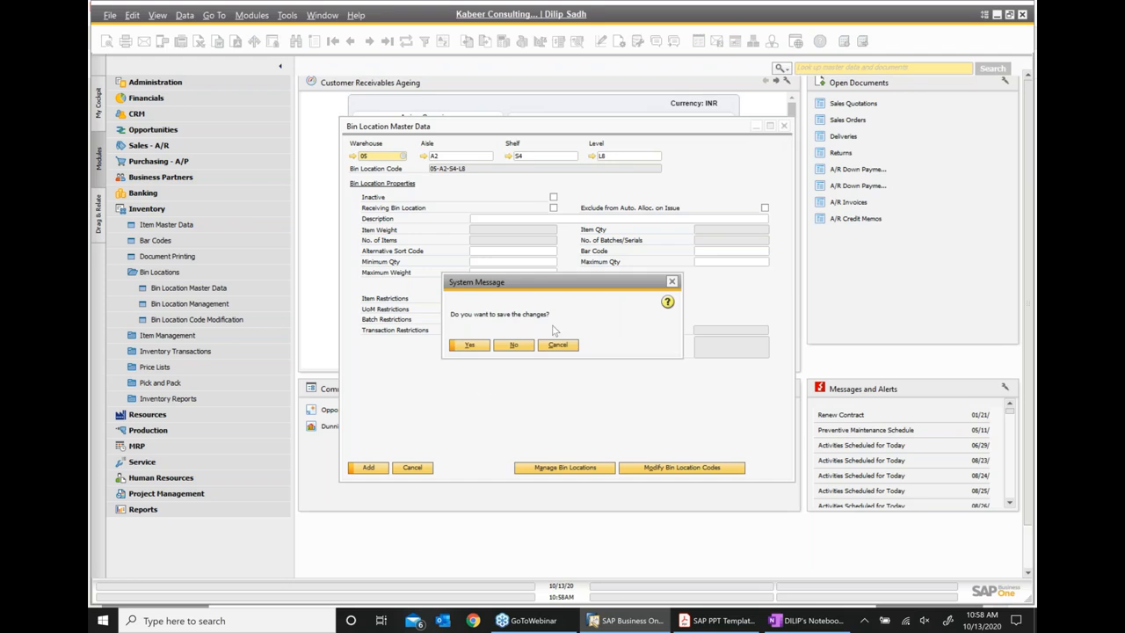
left_click(513, 345)
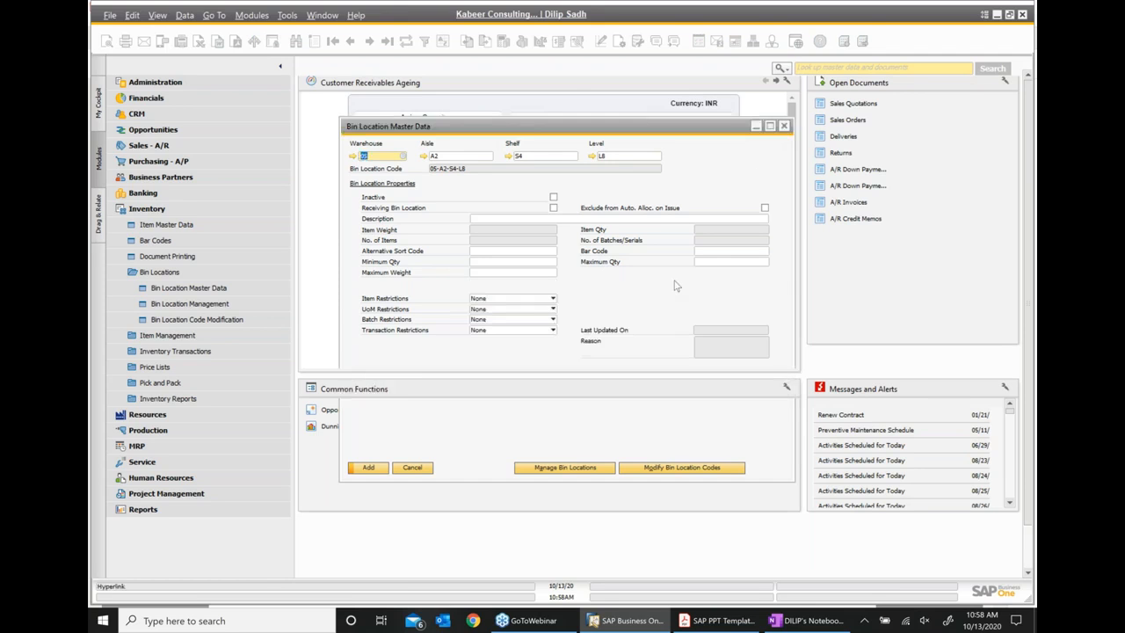
- Look up the available aisle codes in Bin Location Management, reached from a new Bin Location Master Data form, and close both windows
left_click(173, 287)
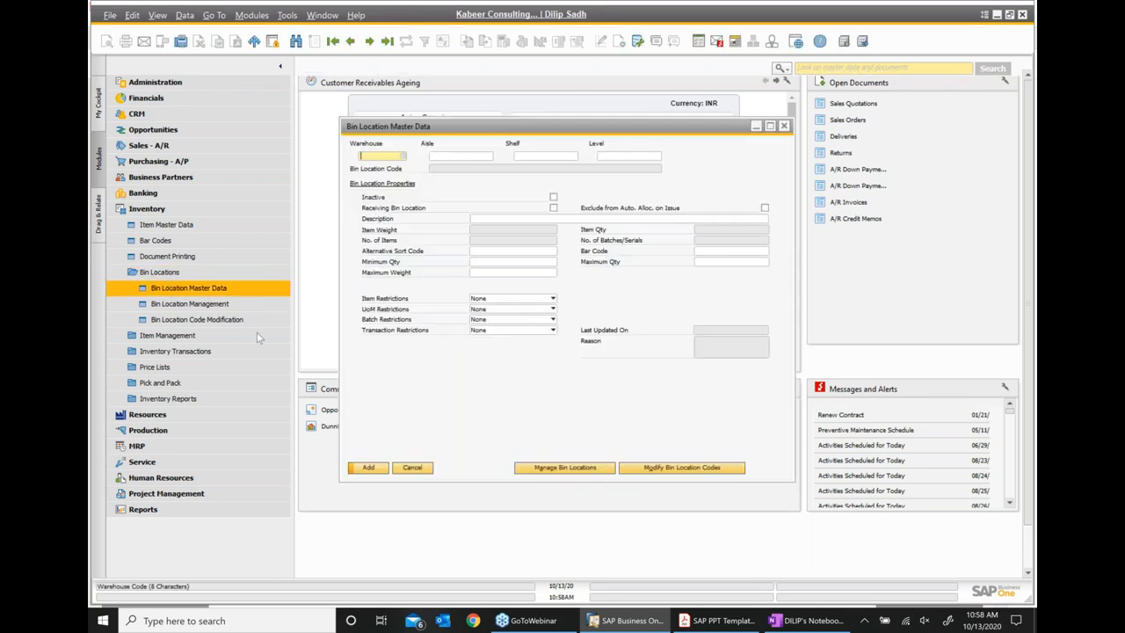
right_click(446, 406)
left_click(623, 397)
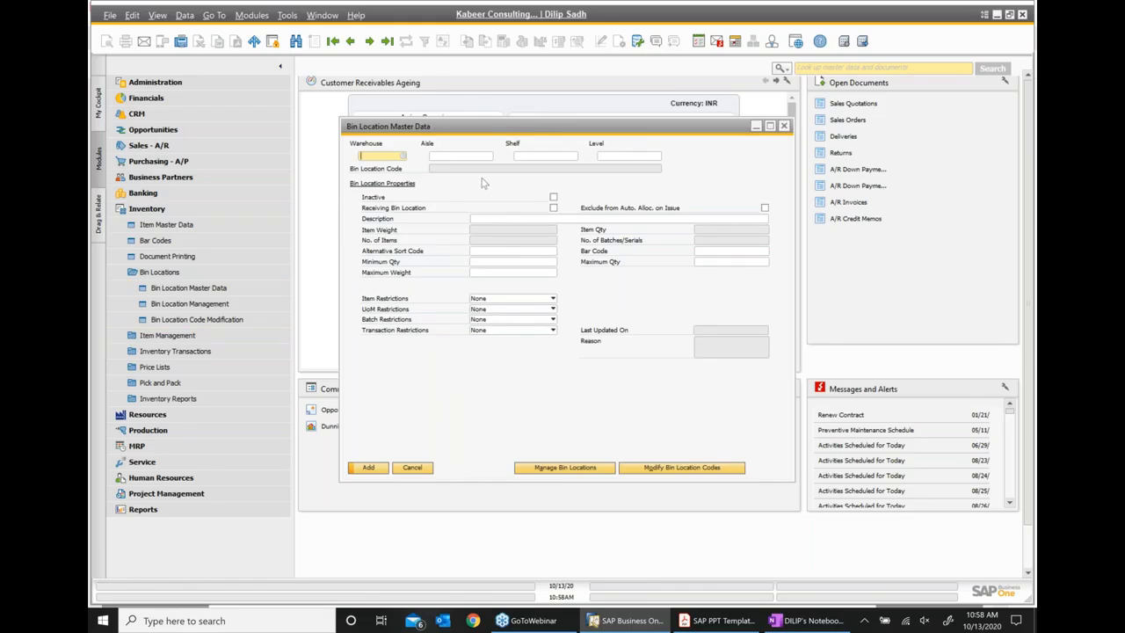
left_click(573, 467)
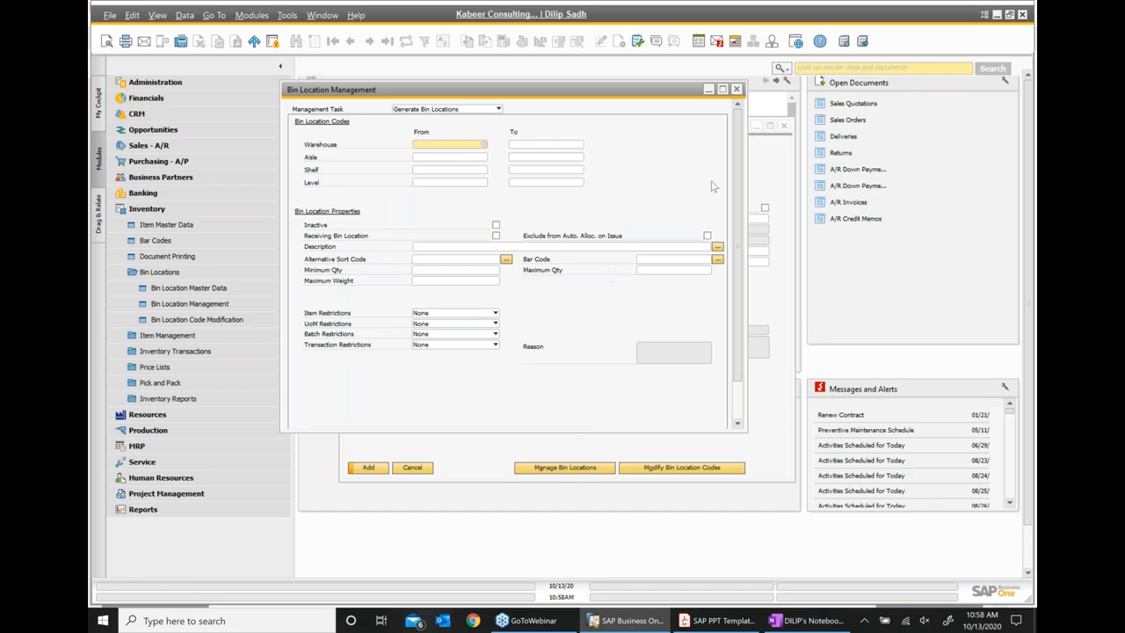
left_click(482, 157)
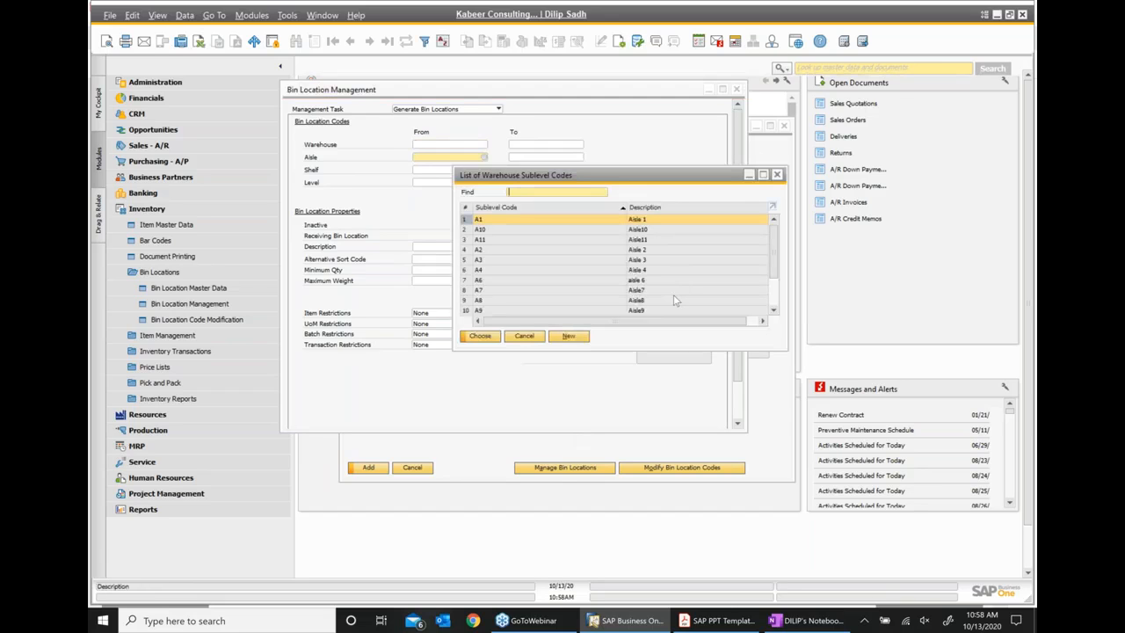
left_click(777, 175)
left_click(737, 90)
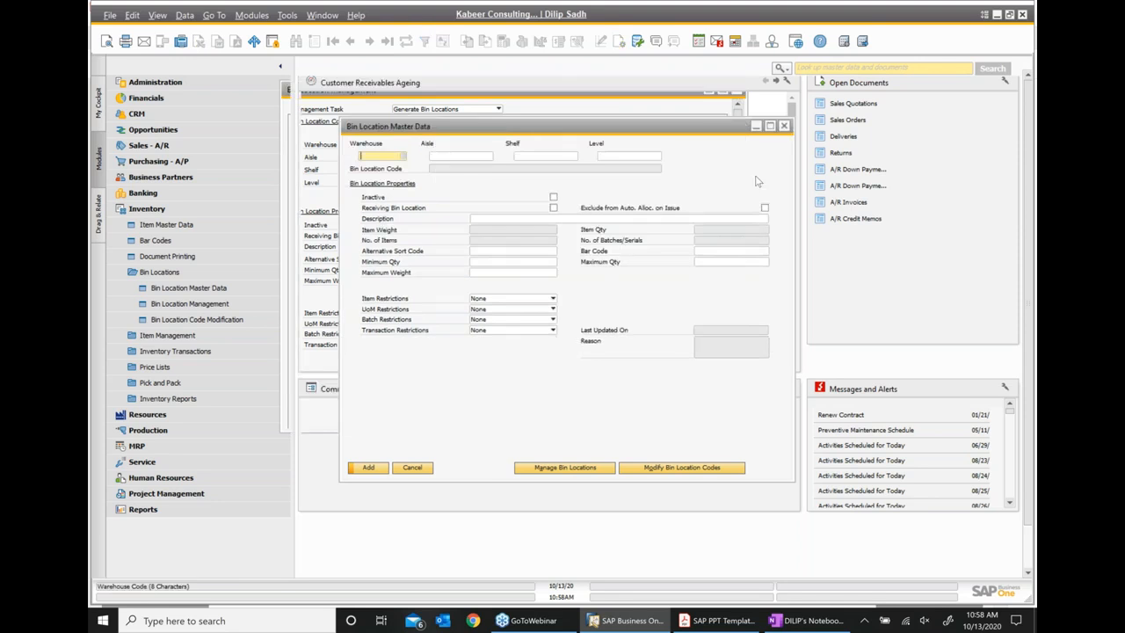
left_click(783, 125)
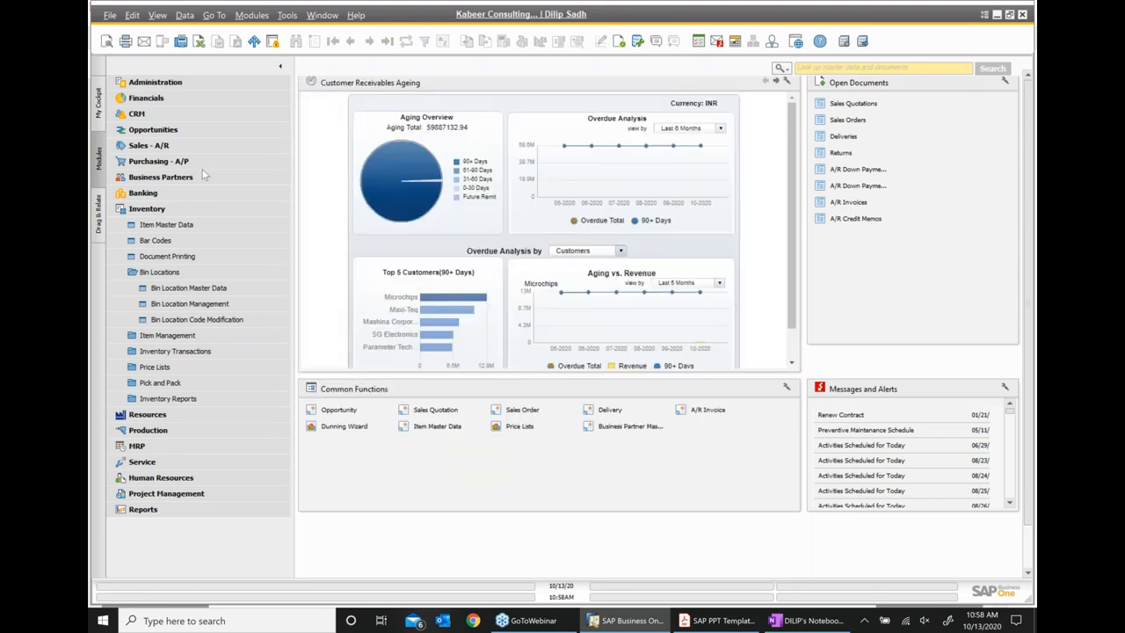
- Find item A00001 among all items in Item Master Data and display its inventory data by warehouse
left_click(166, 226)
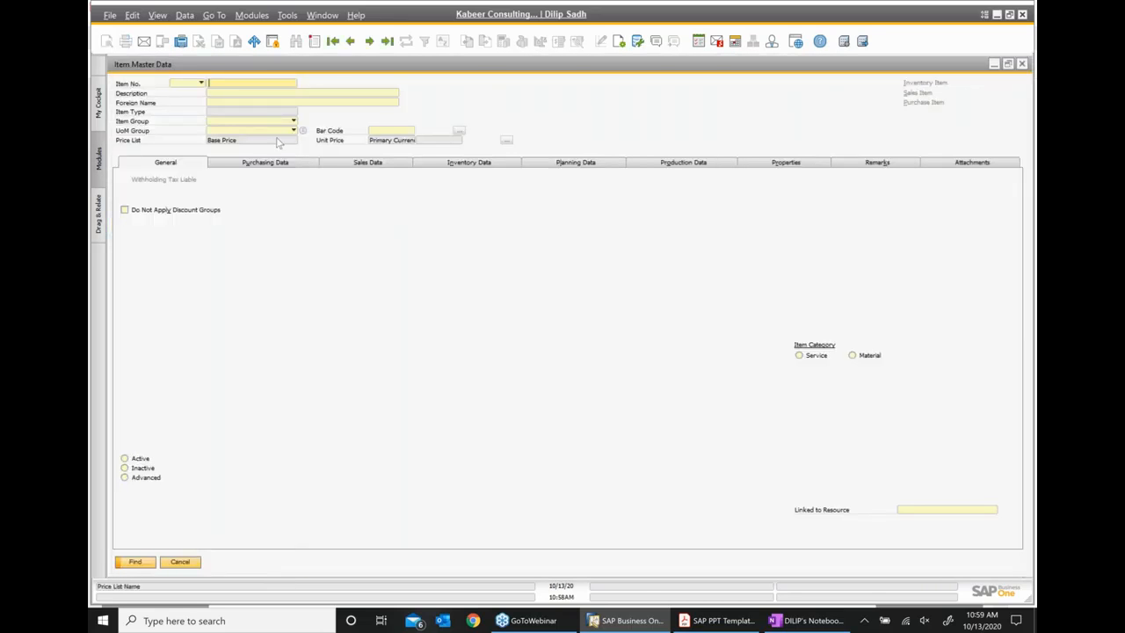
type("*")
key("Return")
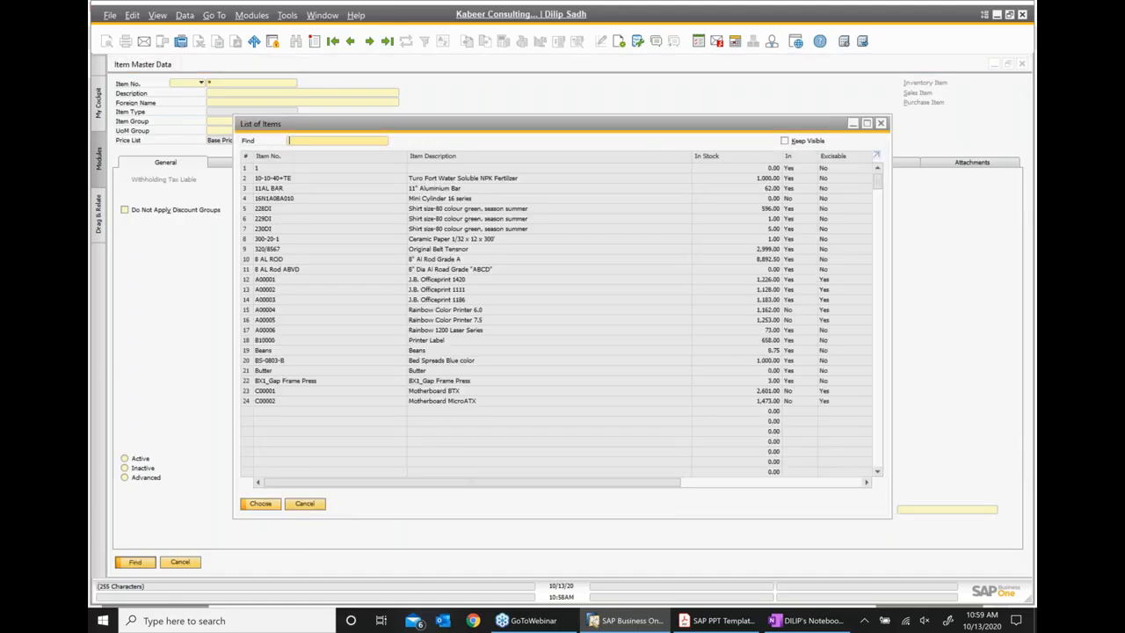
double_click(271, 280)
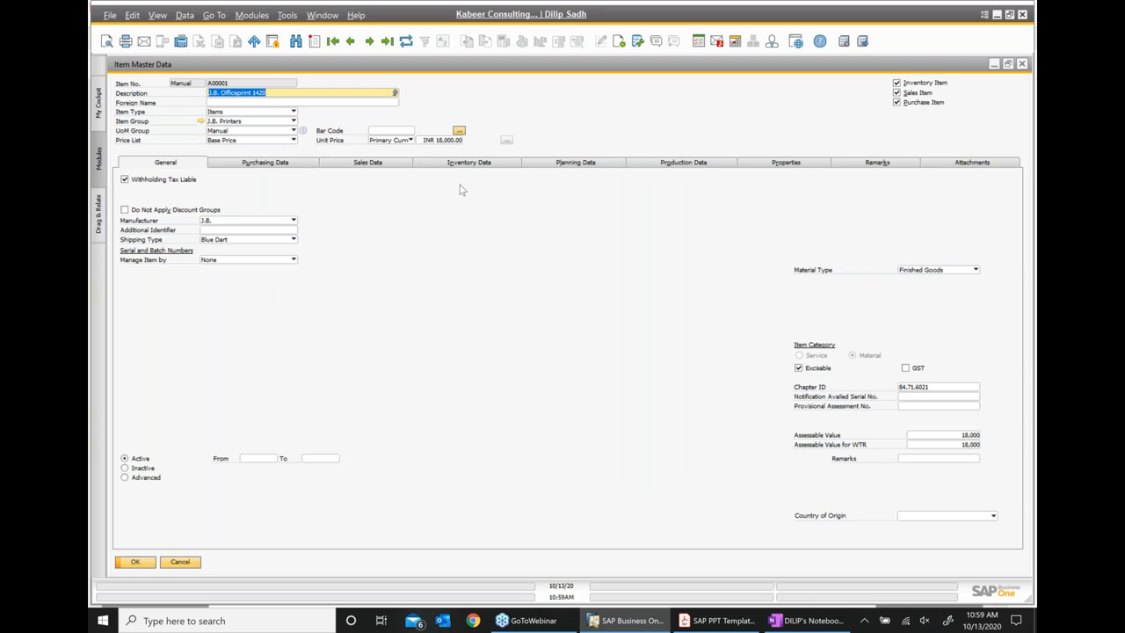
left_click(493, 165)
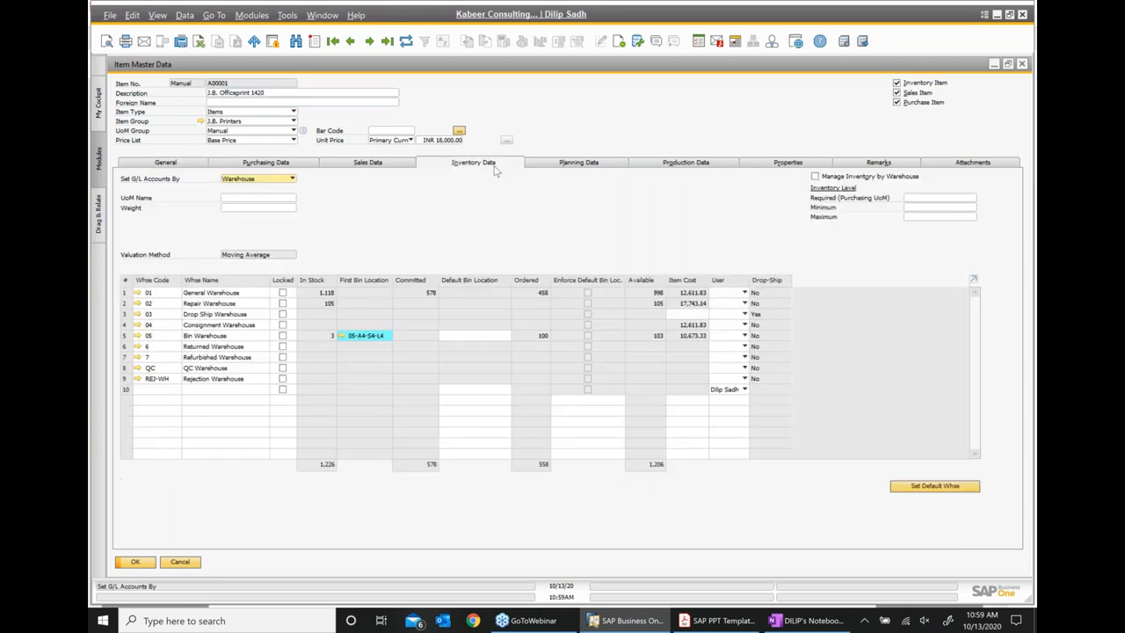
- Examine the item's bin location content list for warehouse 05 and its report view options, and close the item record
left_click(342, 337)
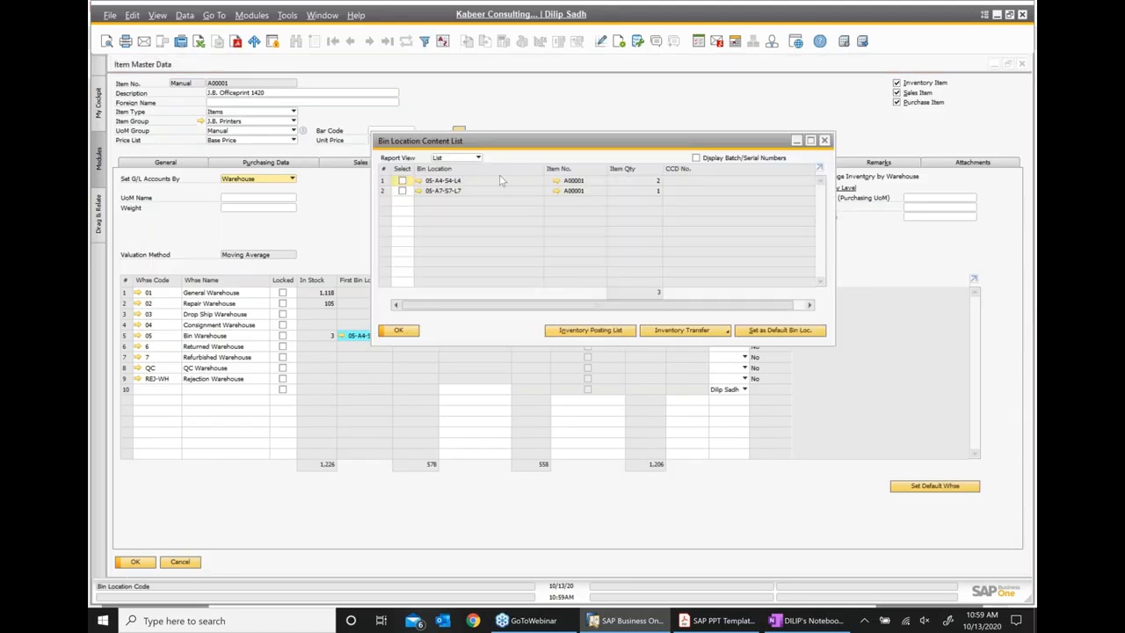
left_click(478, 160)
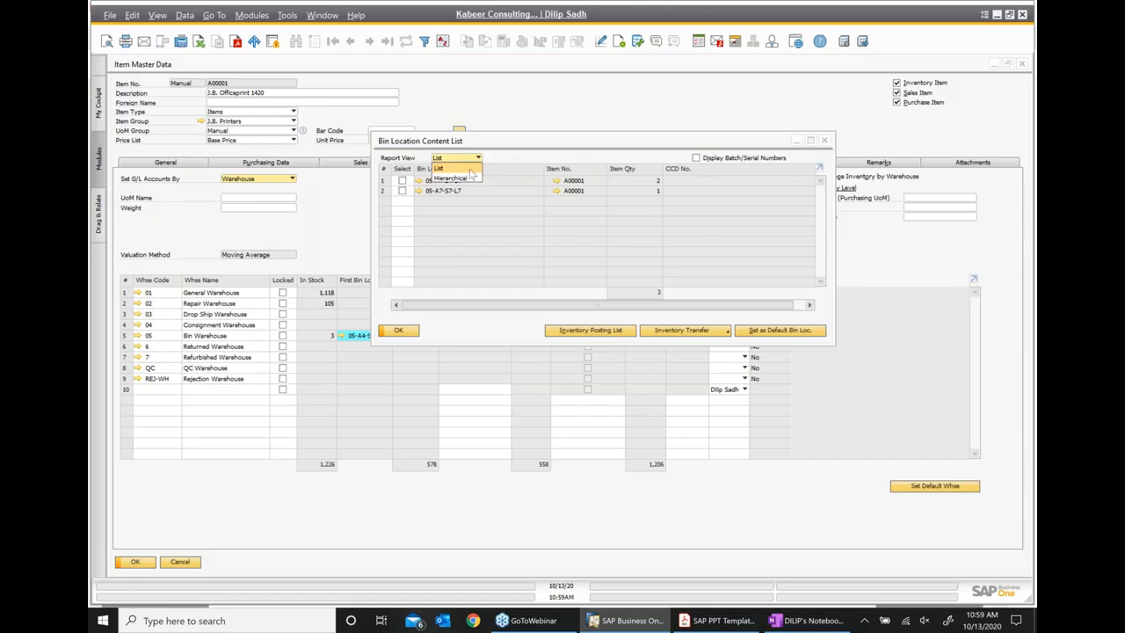
left_click(823, 141)
left_click(1008, 64)
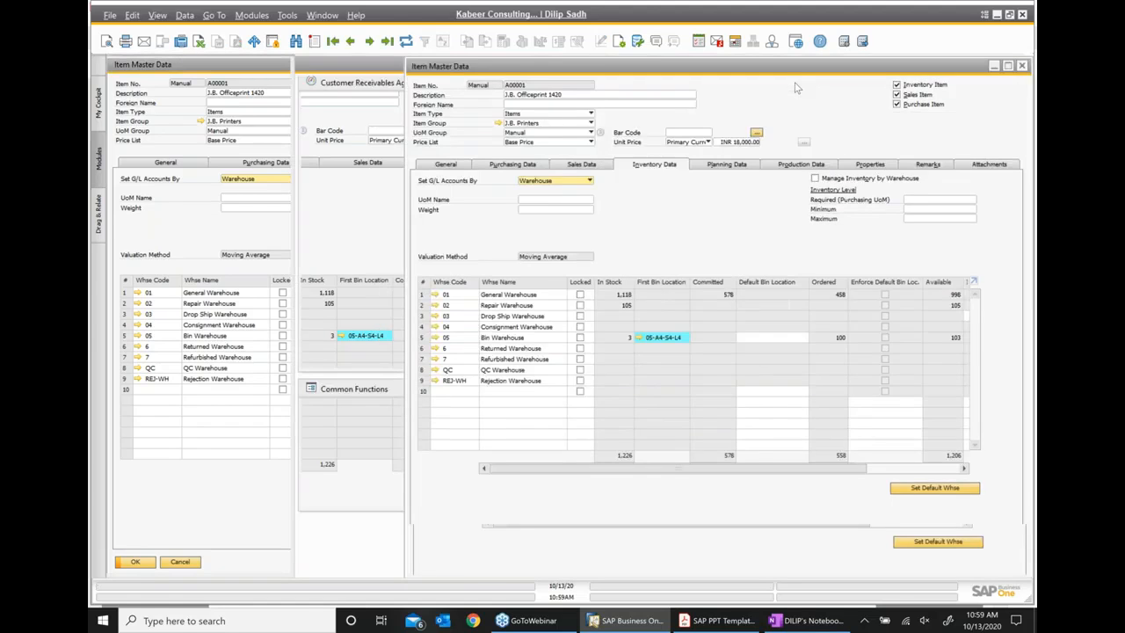
left_click(897, 74)
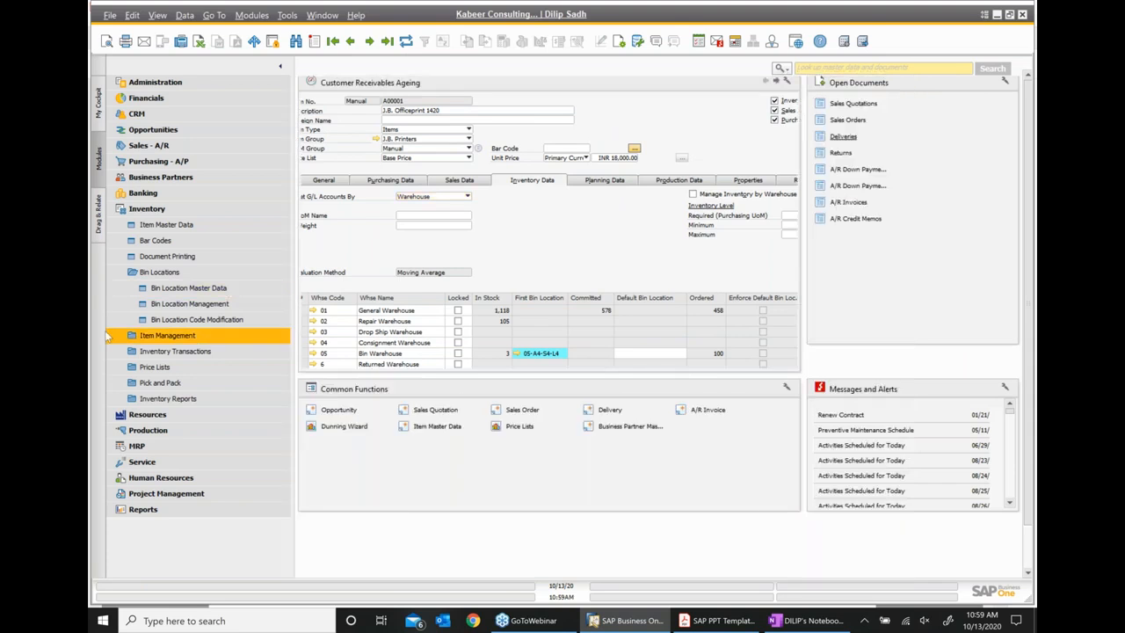
- Run the Bin Location List inventory report for warehouse 05
left_click(198, 397)
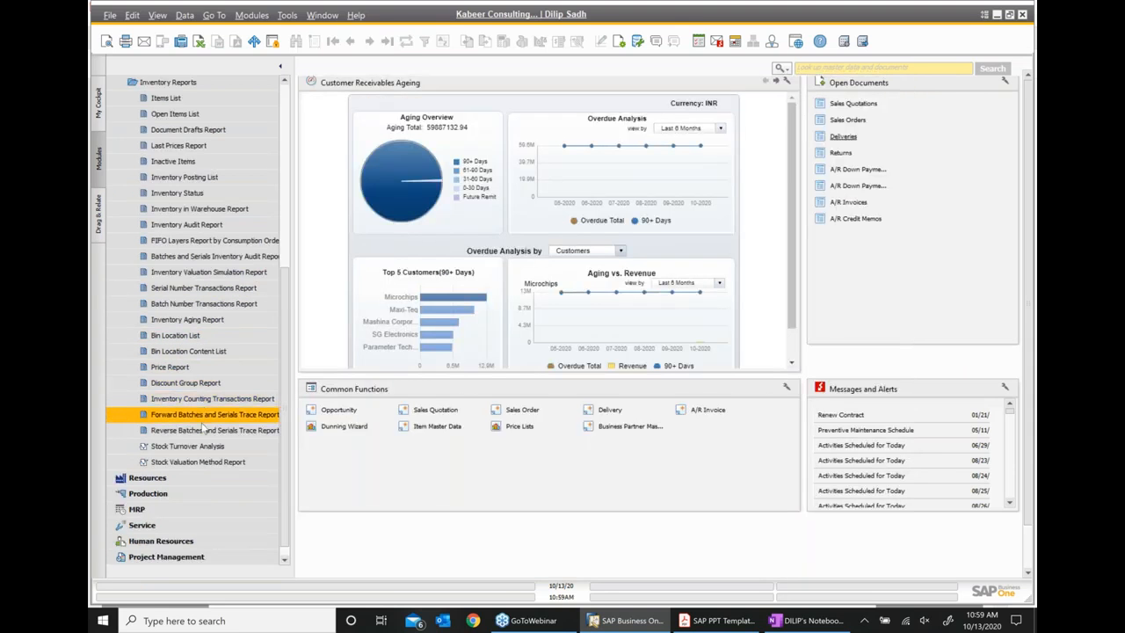
left_click(195, 341)
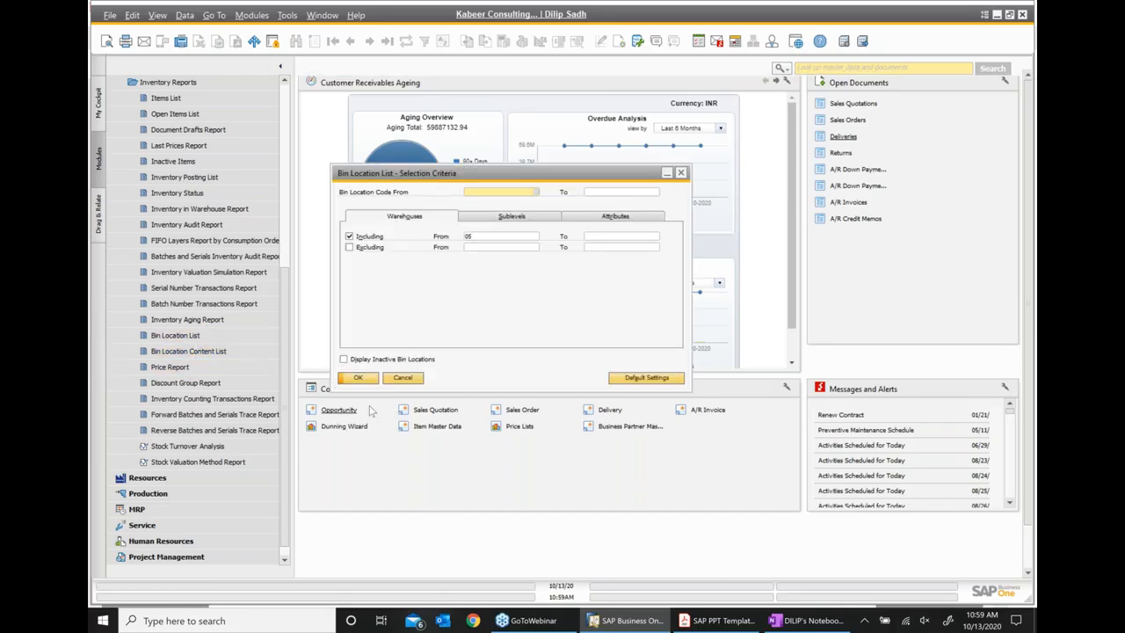
left_click(355, 379)
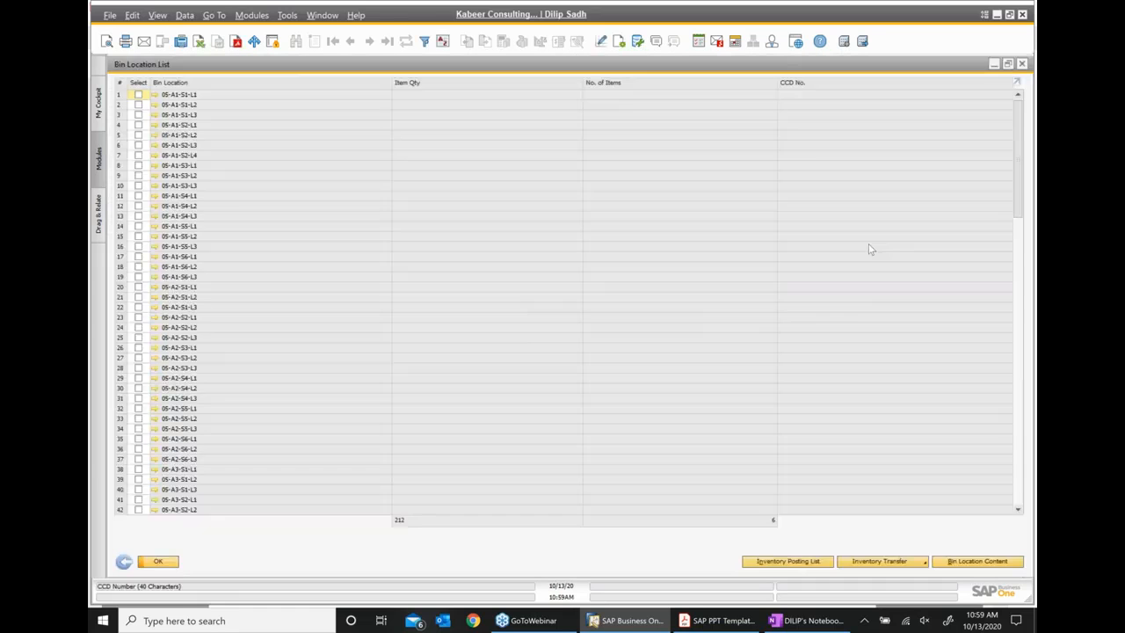
- Examine the warehouse 05 bin location list through to its last entries, and close the report and its selection criteria
left_click(872, 245)
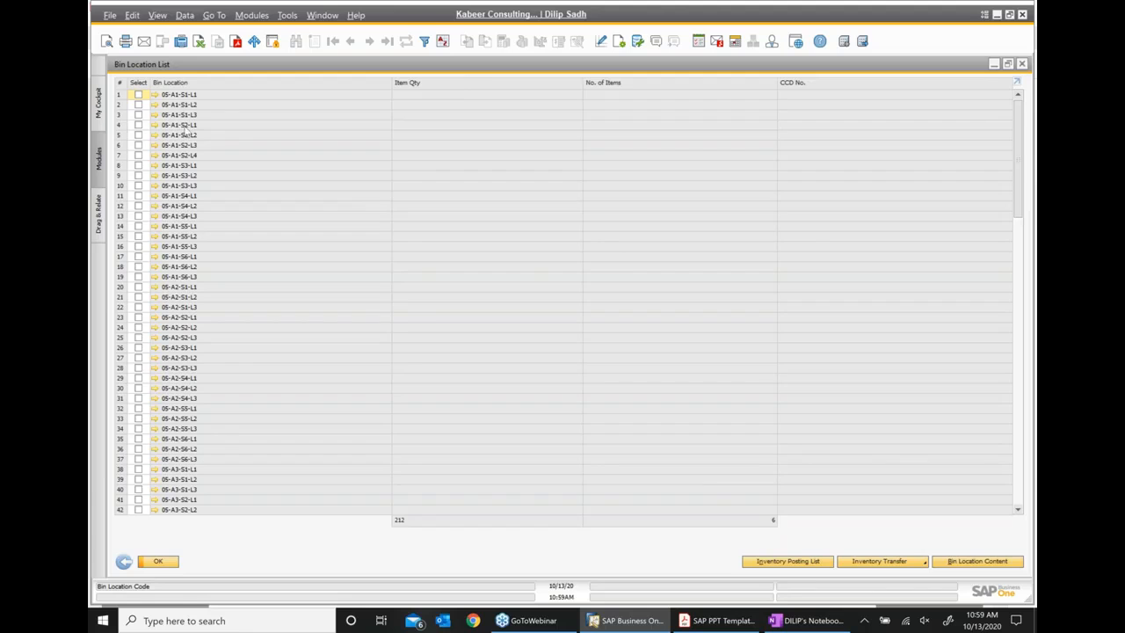
scroll(233, 184, "down", 4)
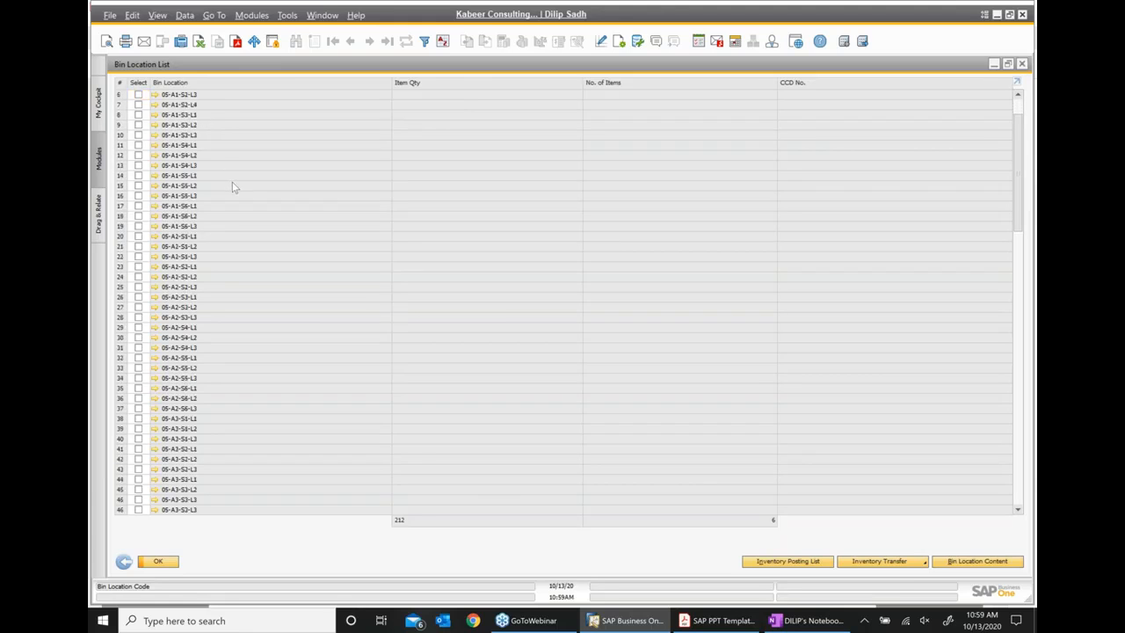
scroll(236, 195, "down", 4)
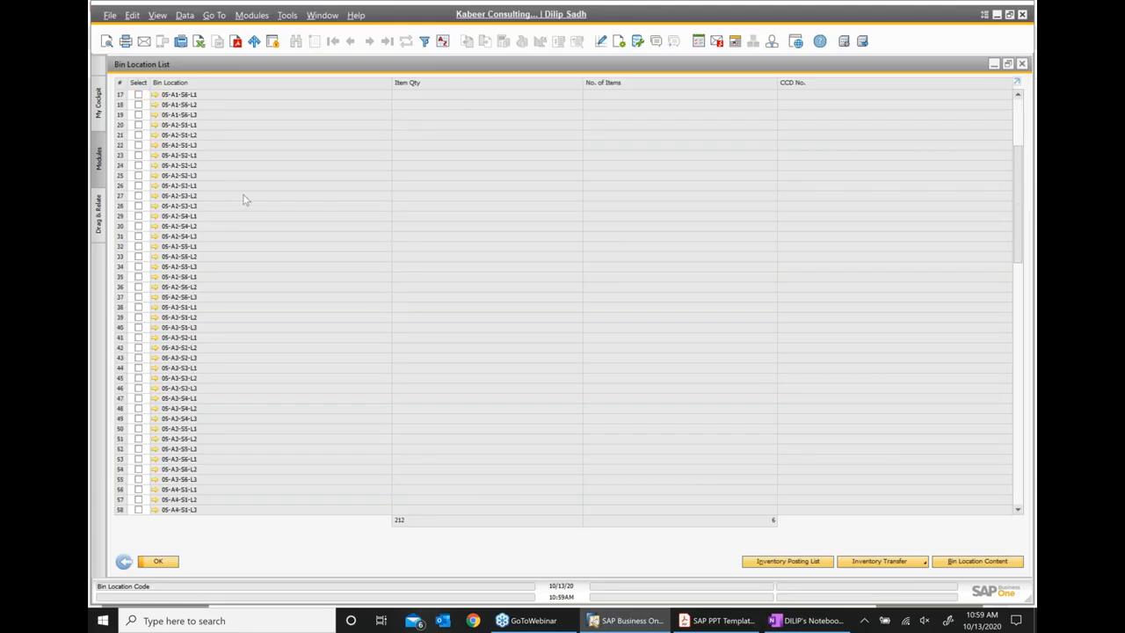
left_click(1017, 369)
left_click_drag(1020, 370, 1033, 519)
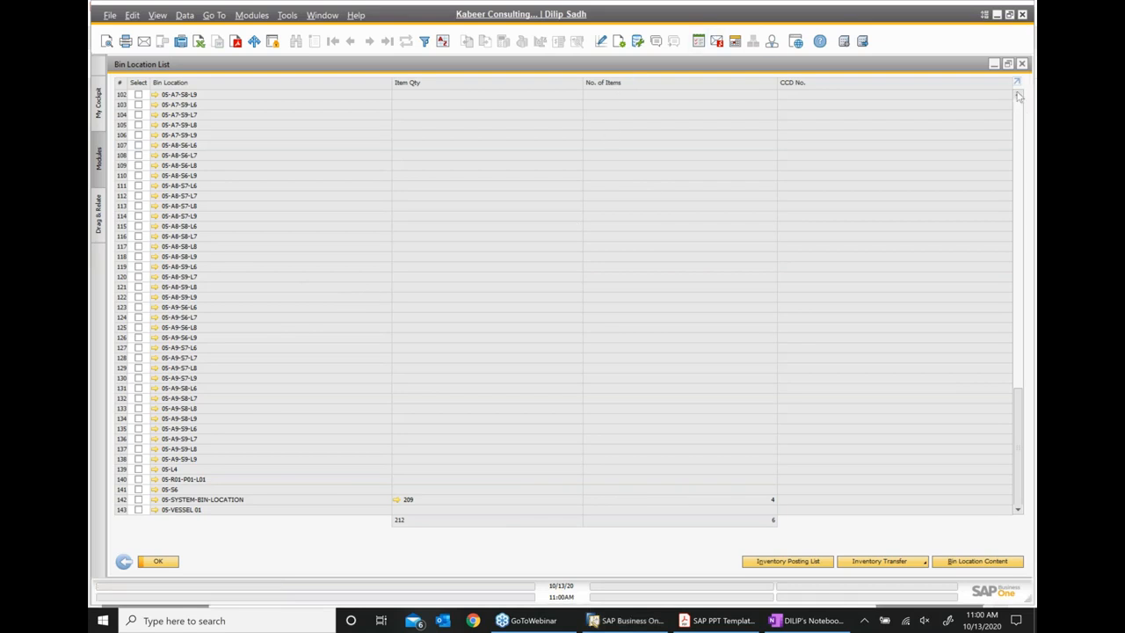
key("Escape")
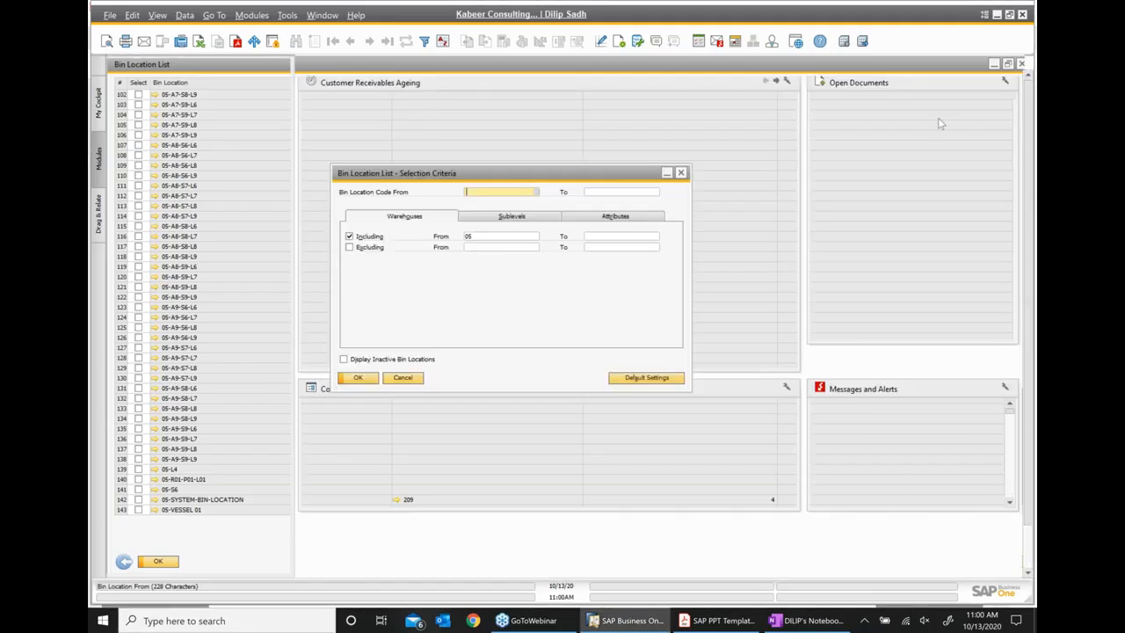
key("Escape")
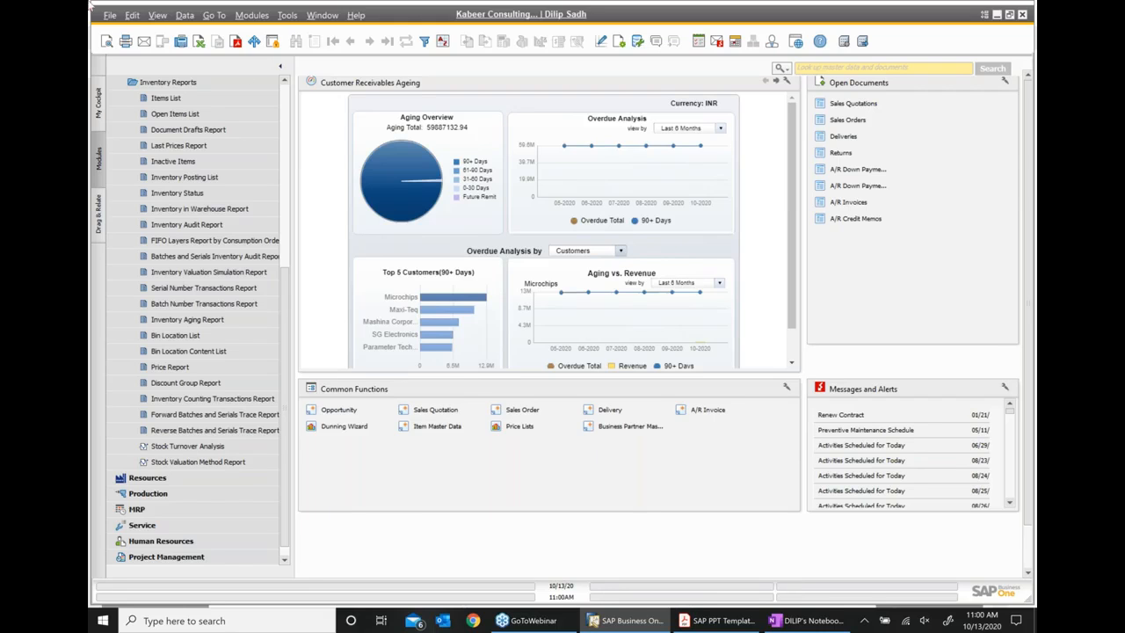
- View the Bin Location Master Data slide in the Acrobat Reader PDF, and open a Bin Location Master Data form in SAP Business One
left_click(720, 621)
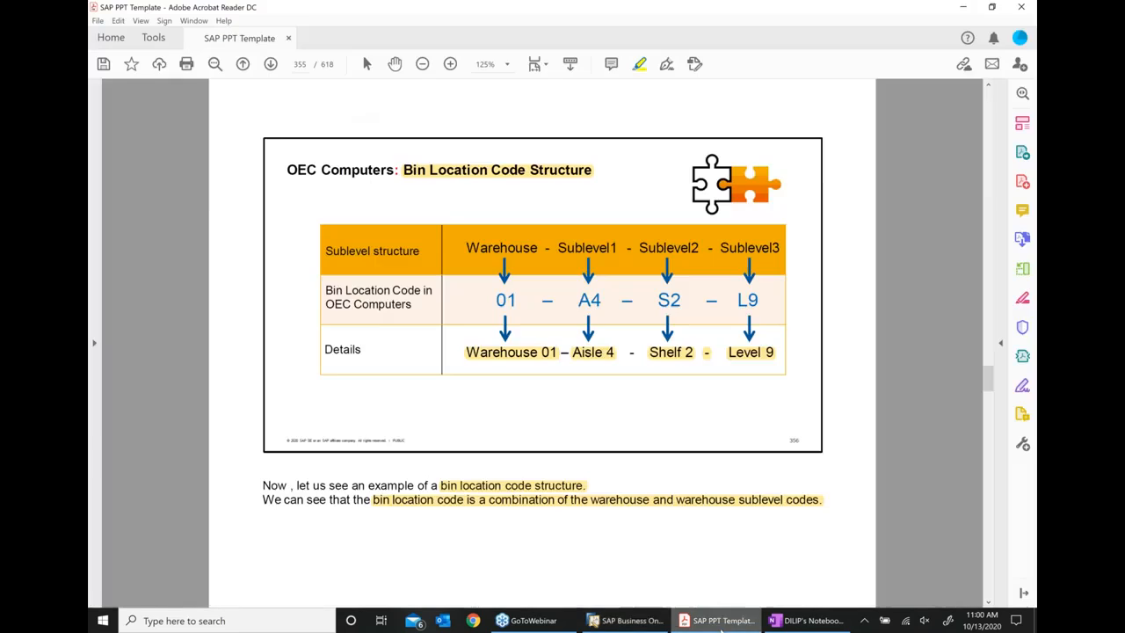
left_click(270, 69)
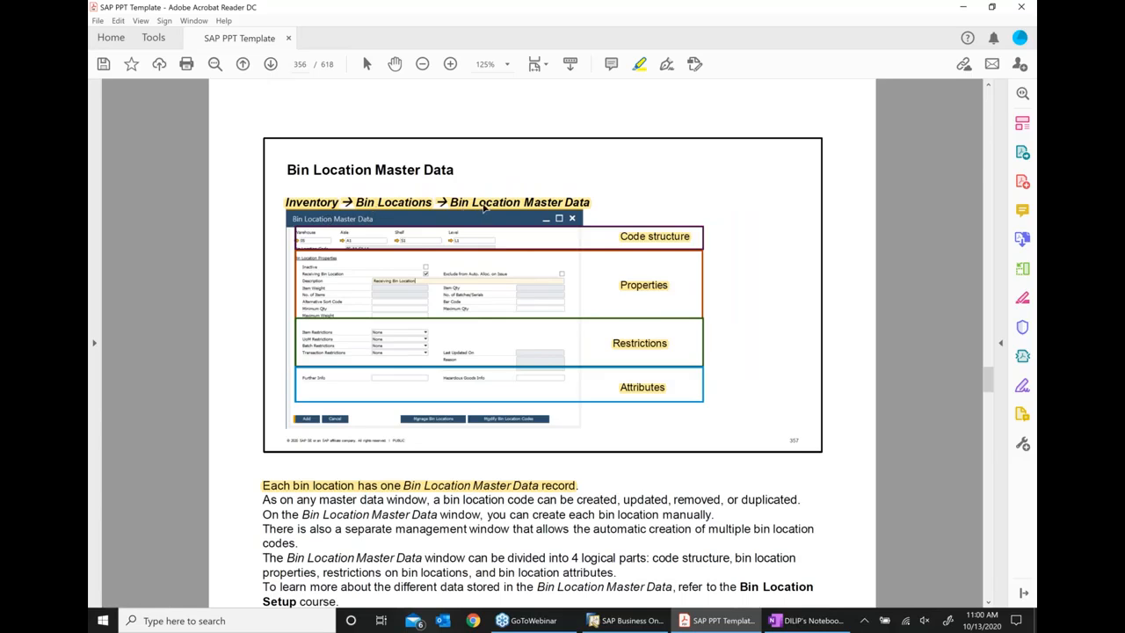
left_click(621, 620)
scroll(174, 151, "up", 1)
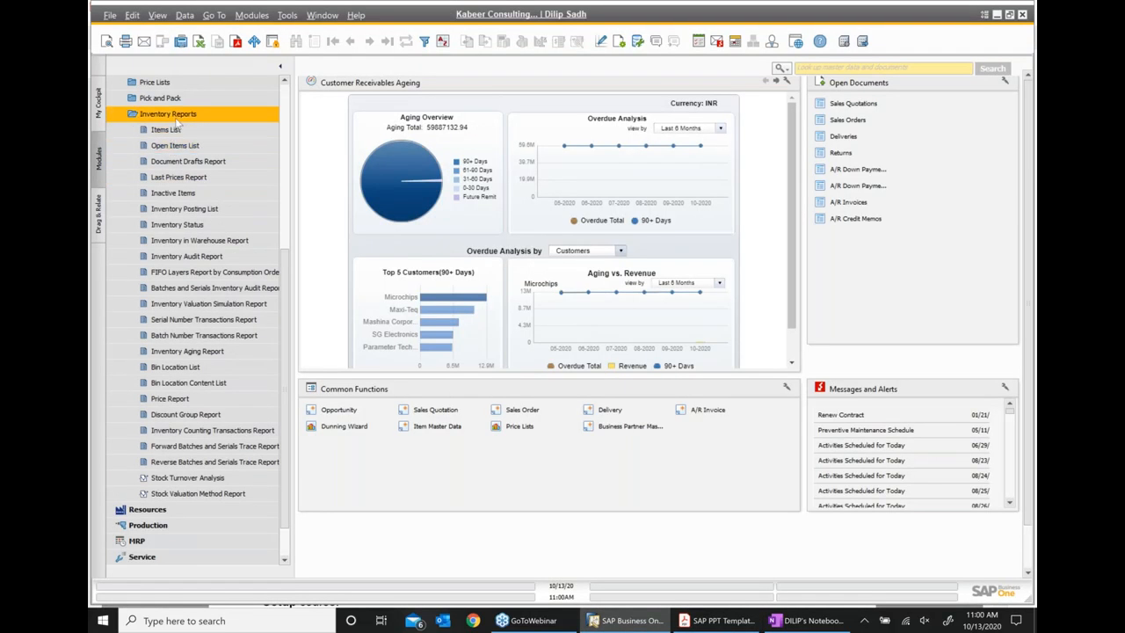
left_click(177, 120)
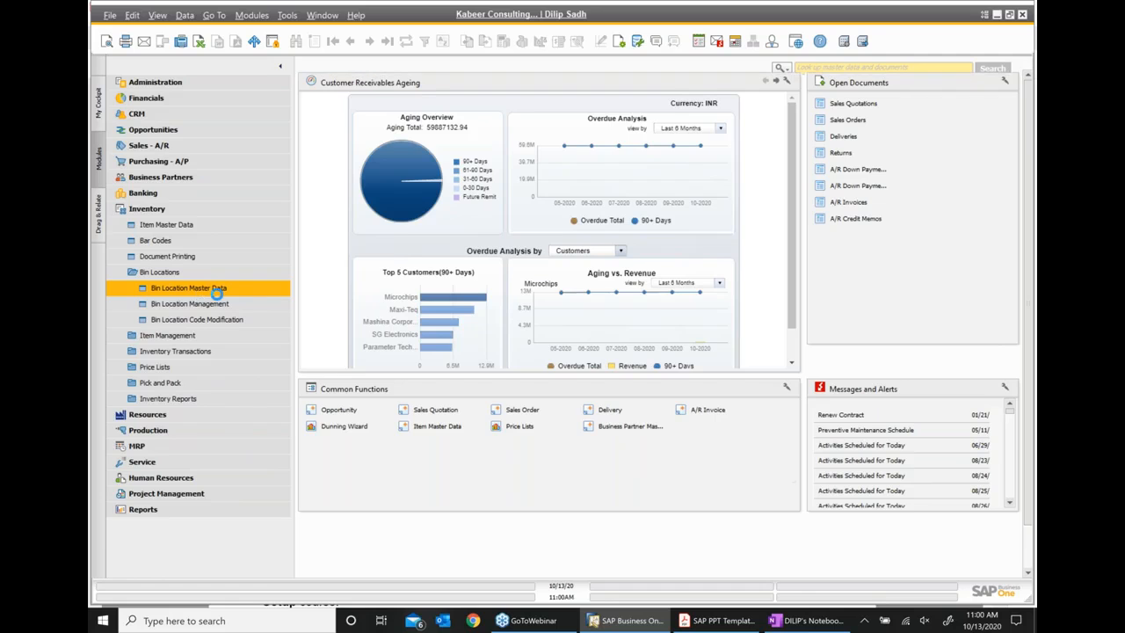
left_click(216, 291)
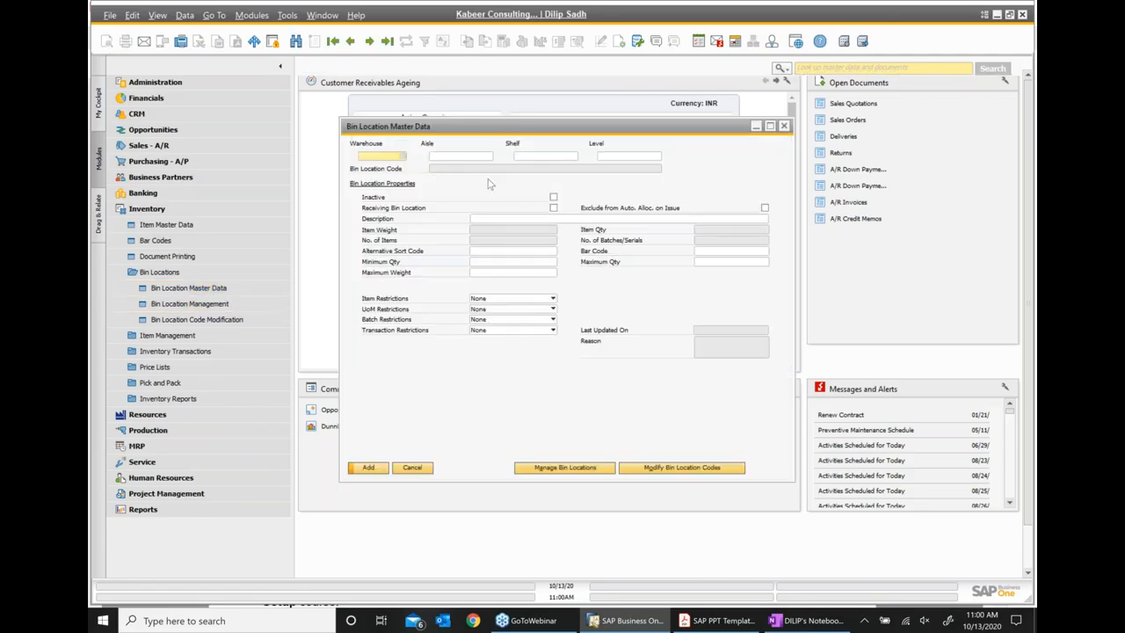
- Browse backward through the bin location records to 05-A9-S9-L8
left_click(351, 43)
left_click(351, 42)
left_click(351, 42)
left_click(351, 42)
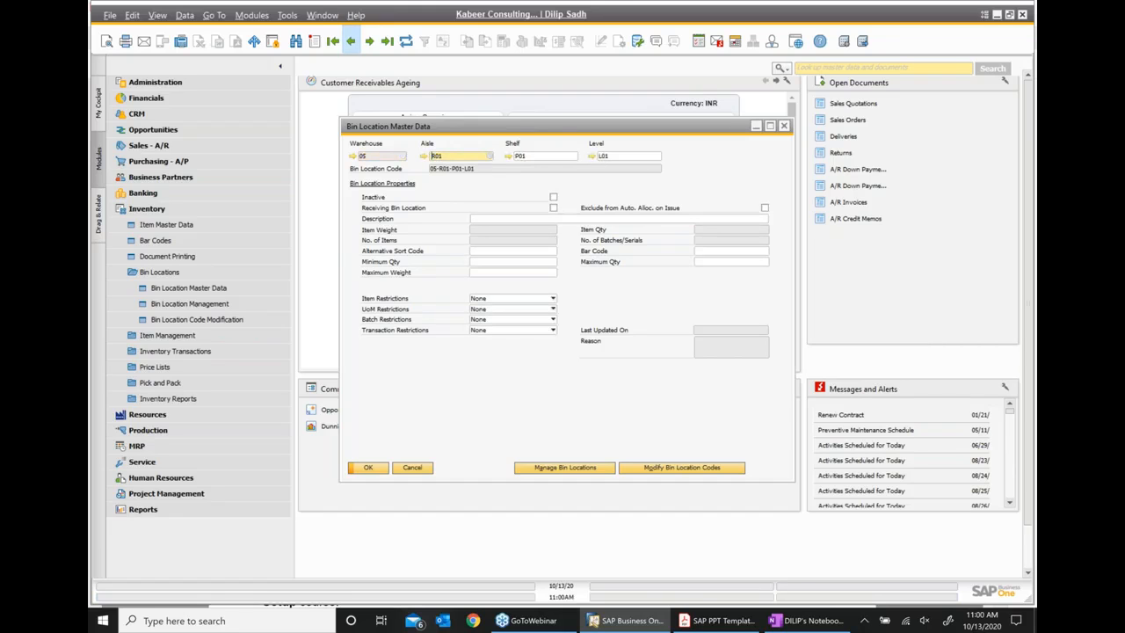
left_click(350, 43)
left_click(350, 42)
left_click(350, 42)
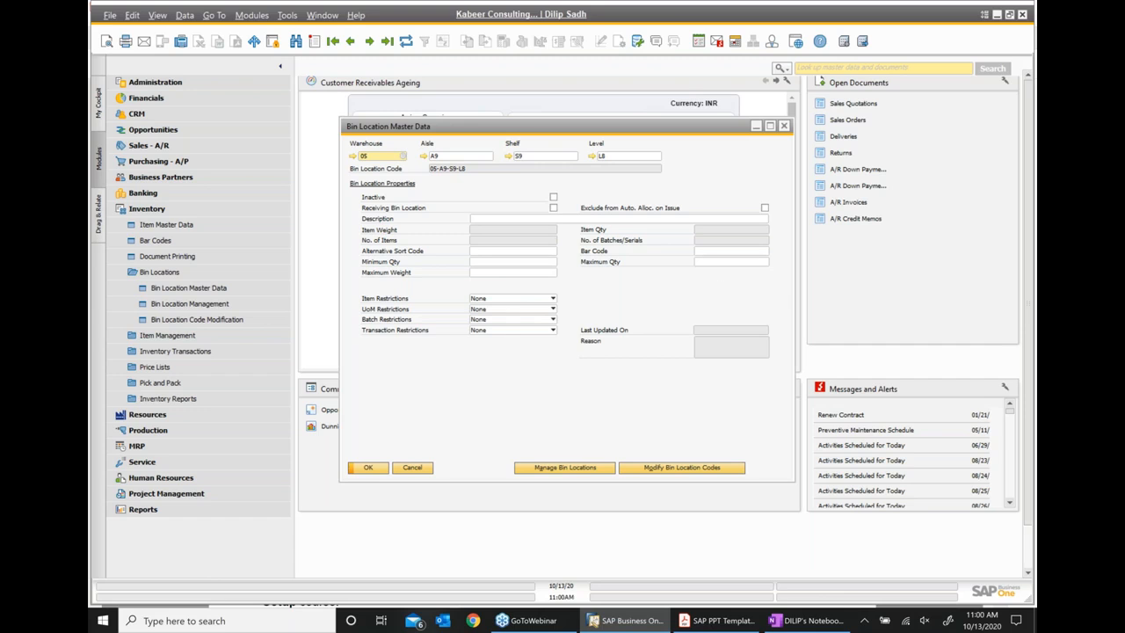
- Compare the code structure, properties and restrictions on the Acrobat Reader slide with the bin location record in SAP Business One
left_click(757, 620)
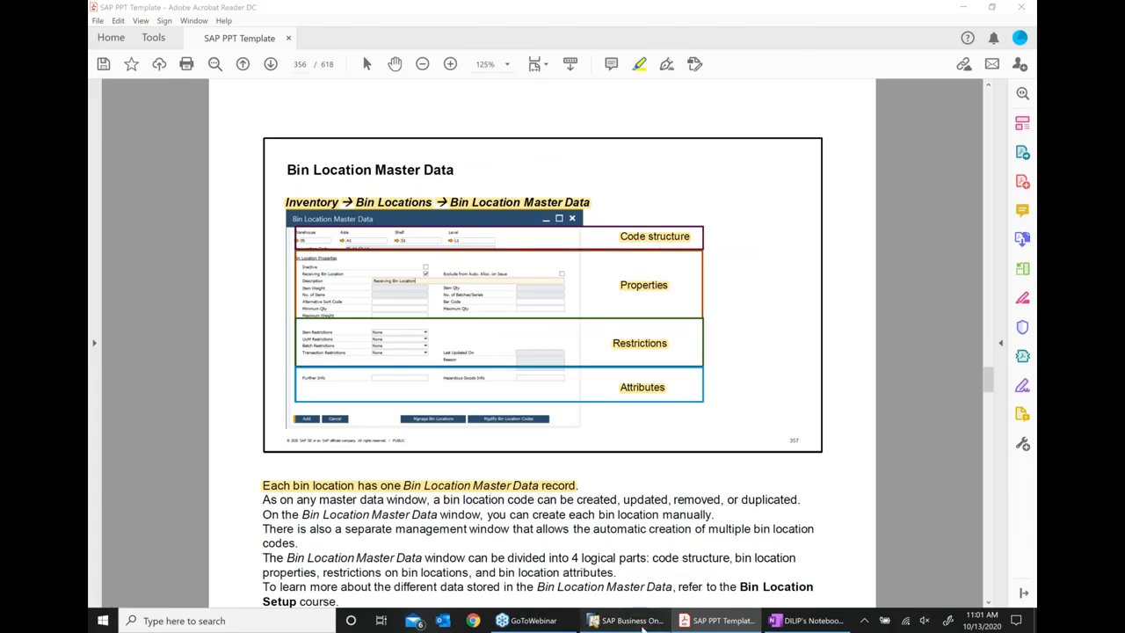
left_click(626, 621)
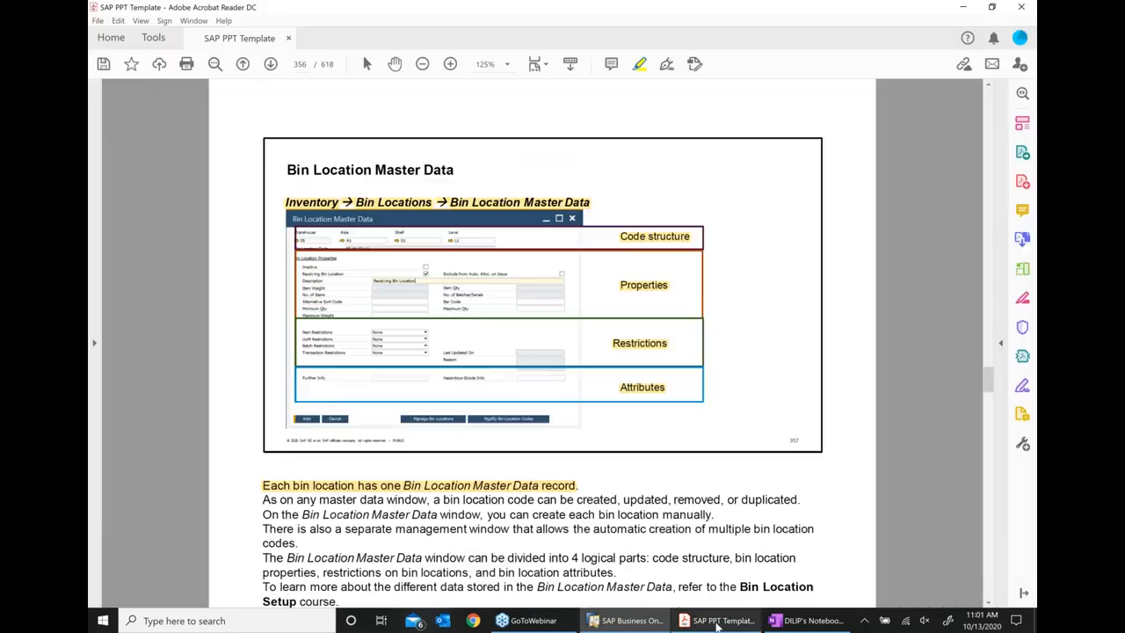
left_click(719, 621)
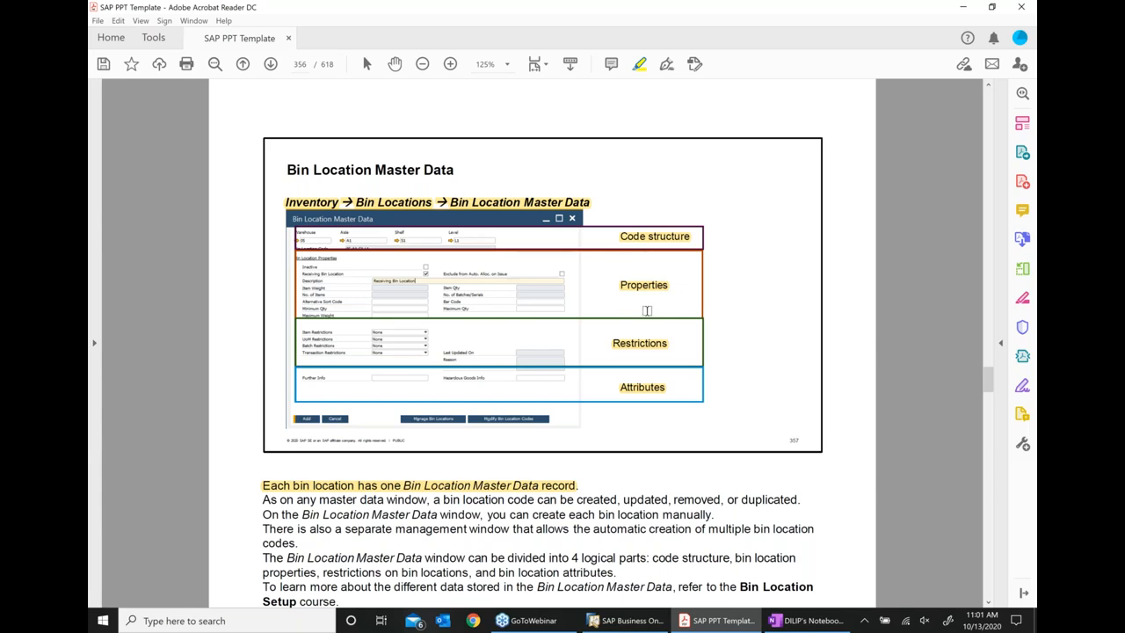
left_click(626, 621)
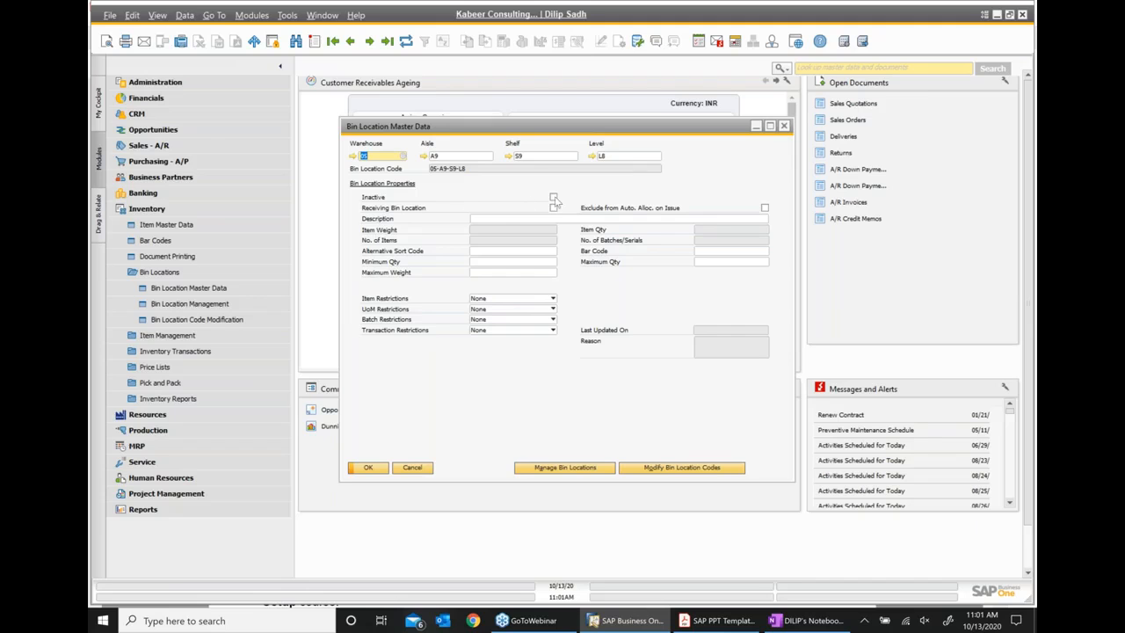
left_click(660, 220)
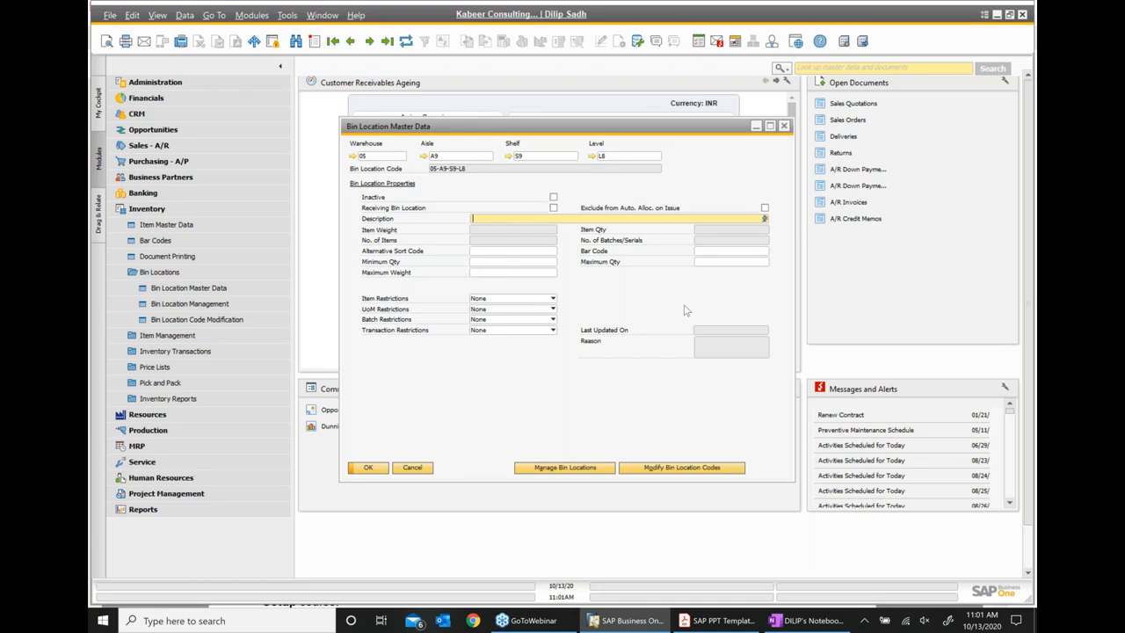
left_click(724, 625)
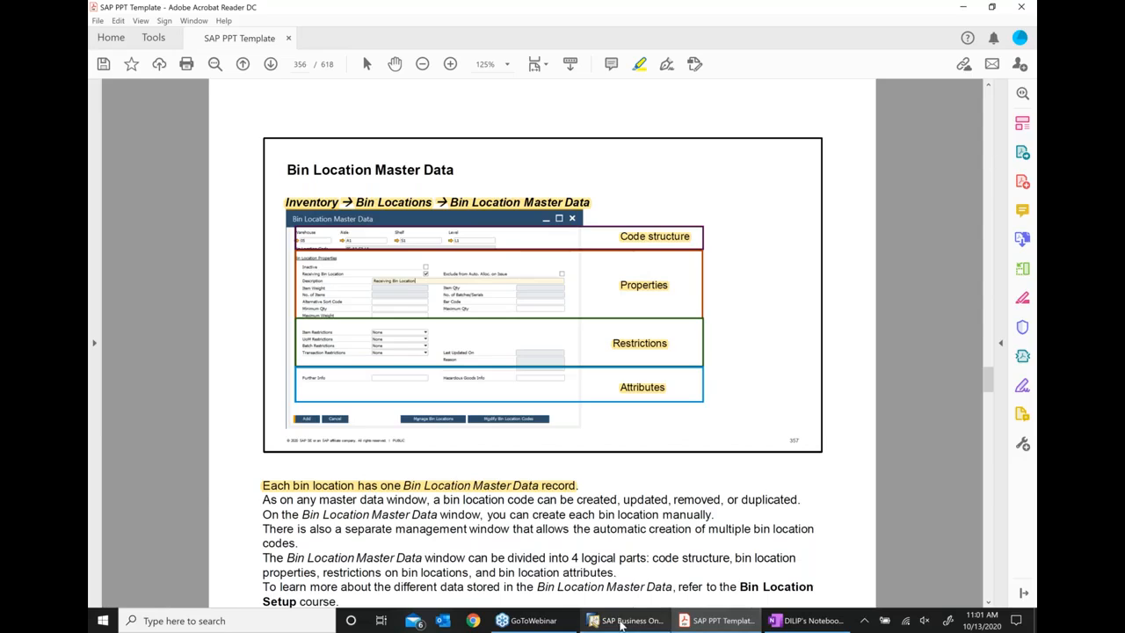
left_click(629, 621)
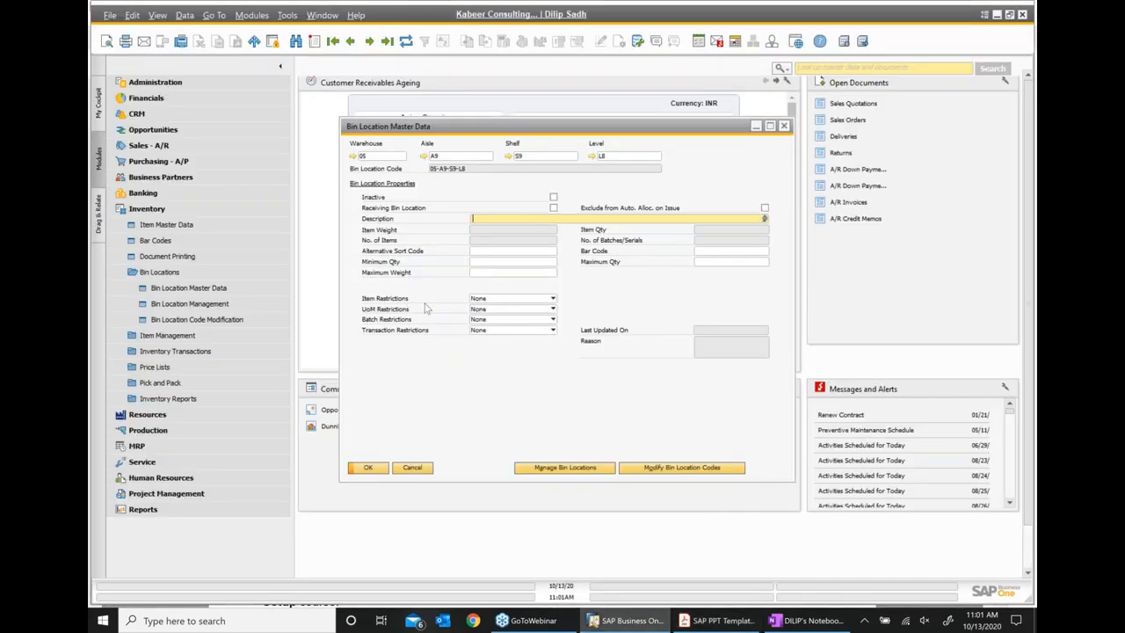
left_click(716, 621)
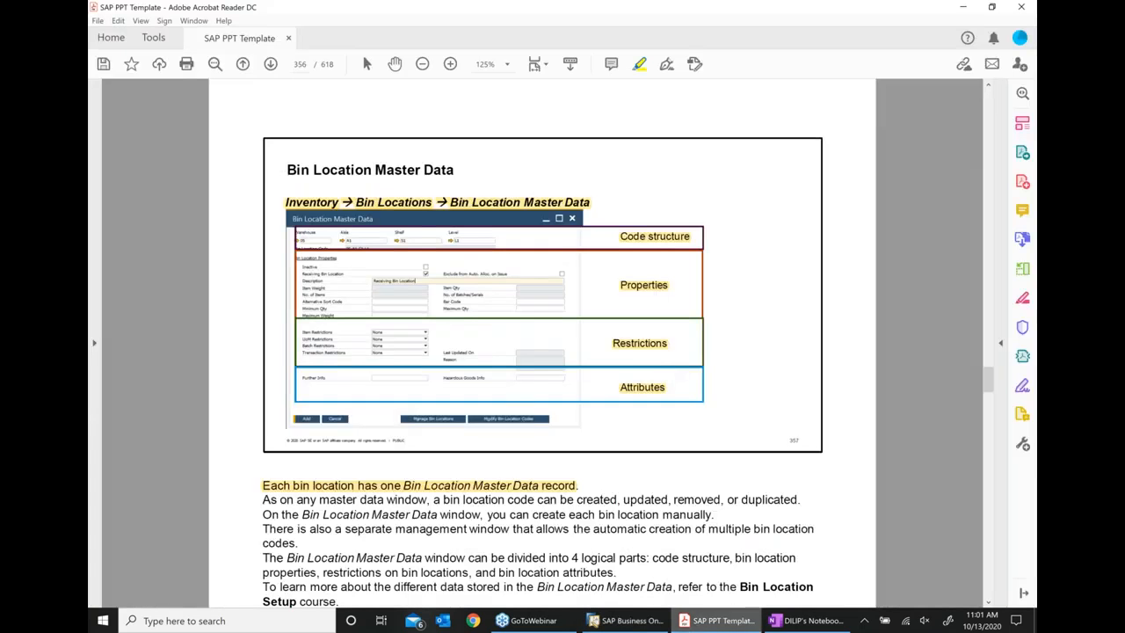
left_click(629, 621)
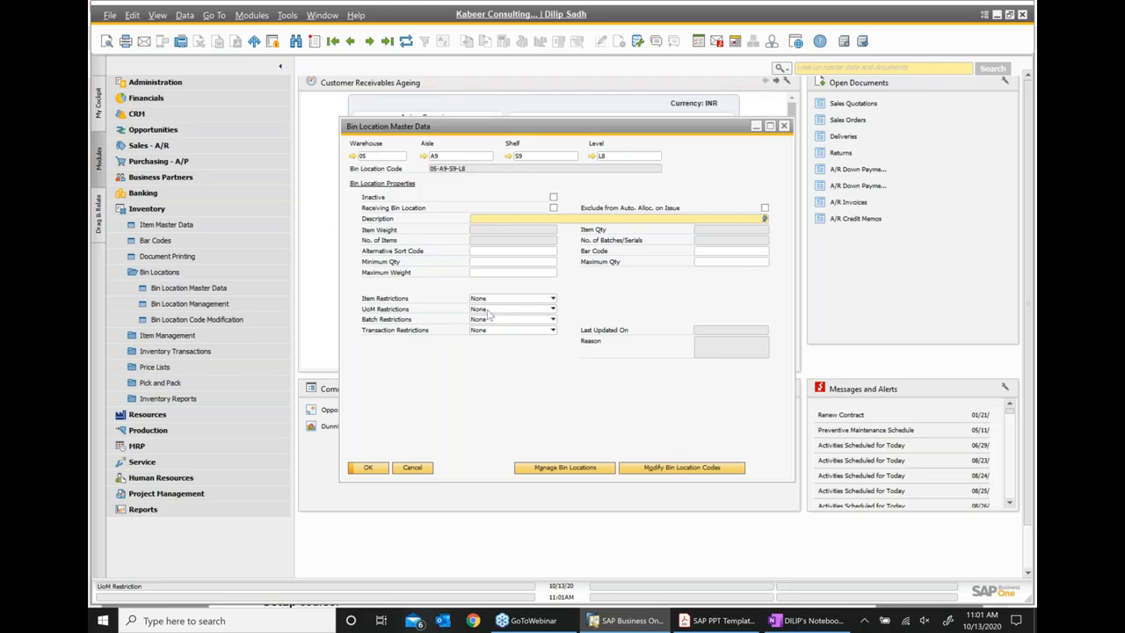
- Set the bin location's item restriction to Specific Item and activate its item field
left_click(553, 299)
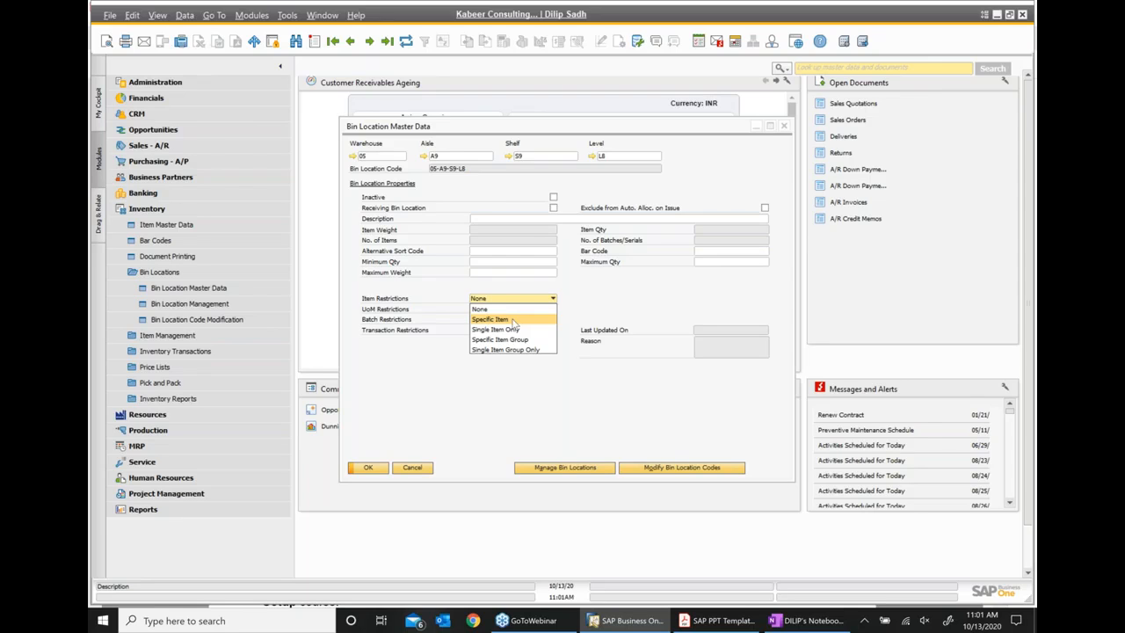
left_click(515, 320)
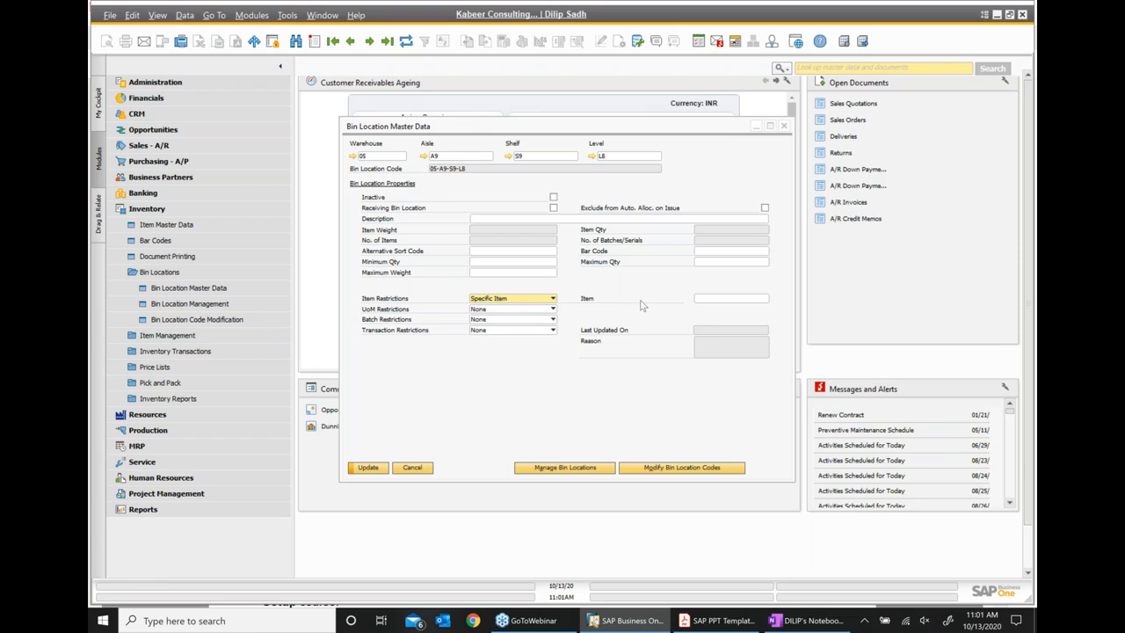
left_click(703, 300)
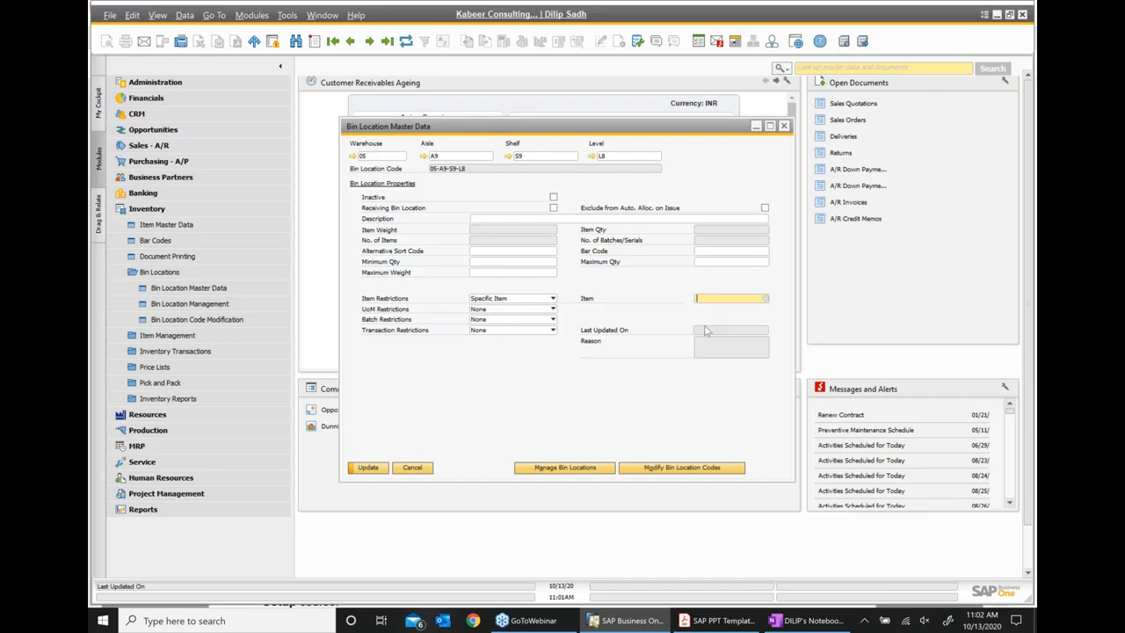
- Set the bin location's item restriction to Specific Item Group with the item group Transformer
left_click(552, 299)
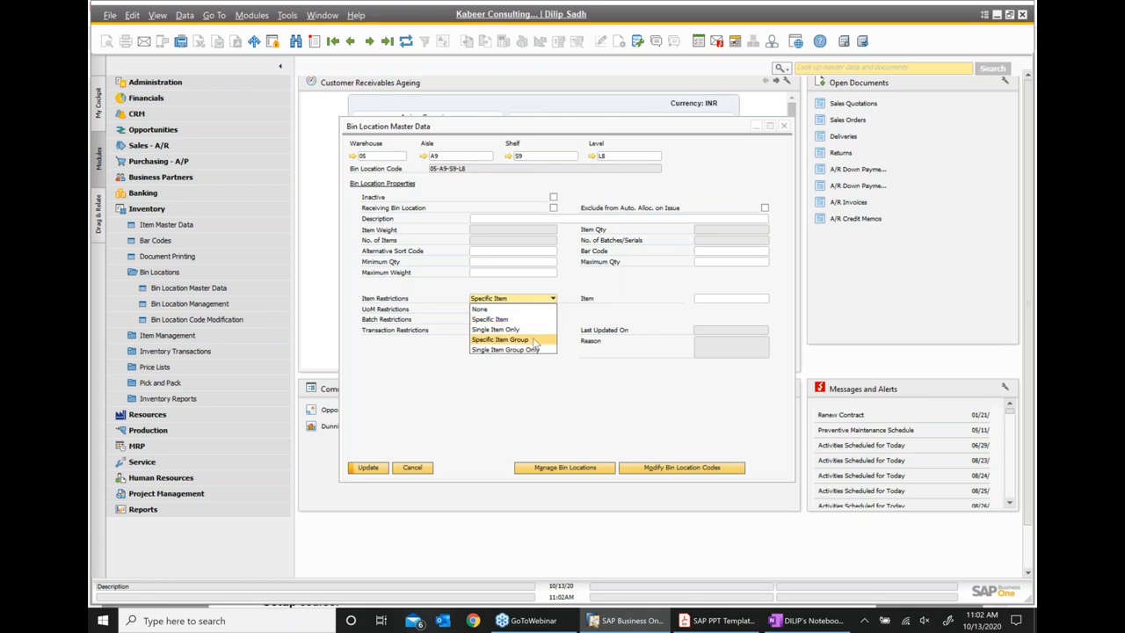
left_click(540, 340)
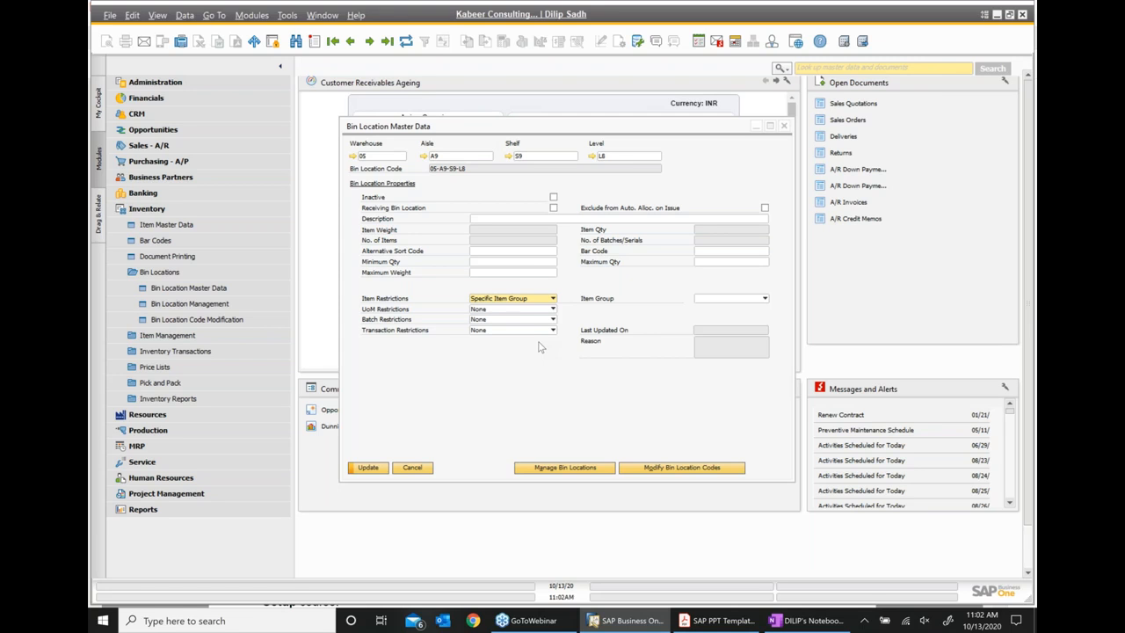
left_click(763, 301)
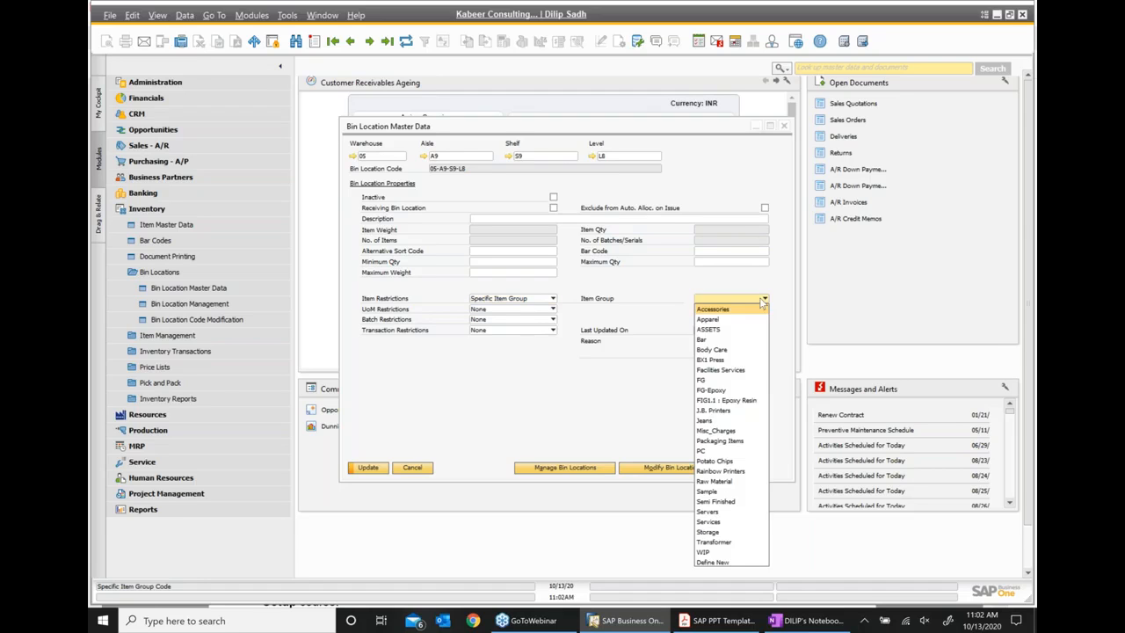
left_click(716, 542)
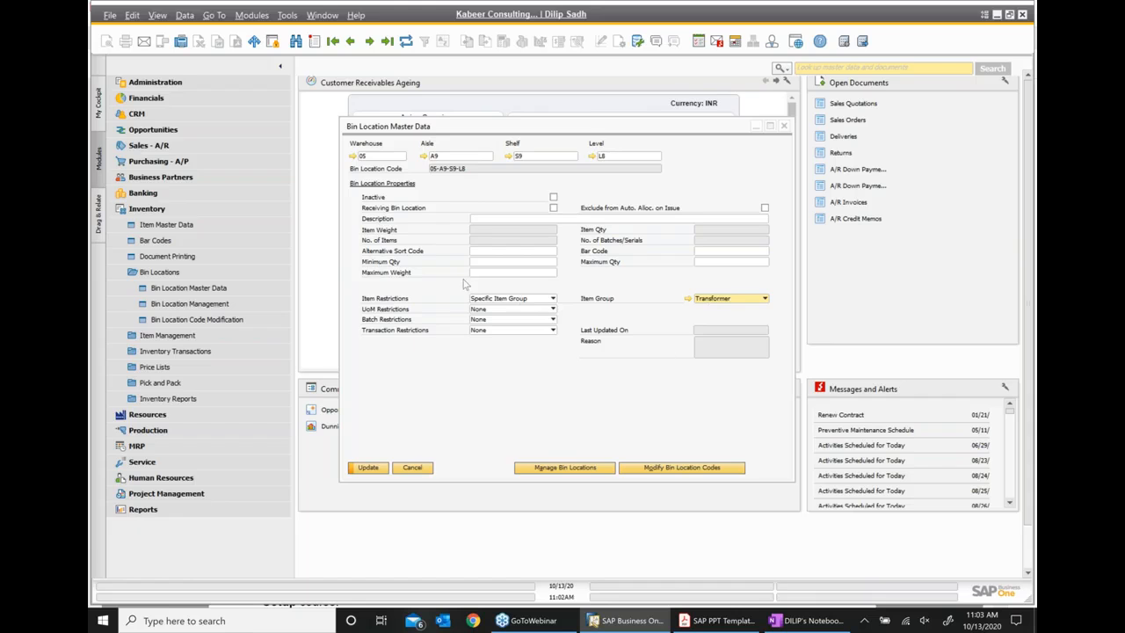
- Switch to the Acrobat Reader slides and view the Setup Process diagram with its three-phase description
left_click(743, 625)
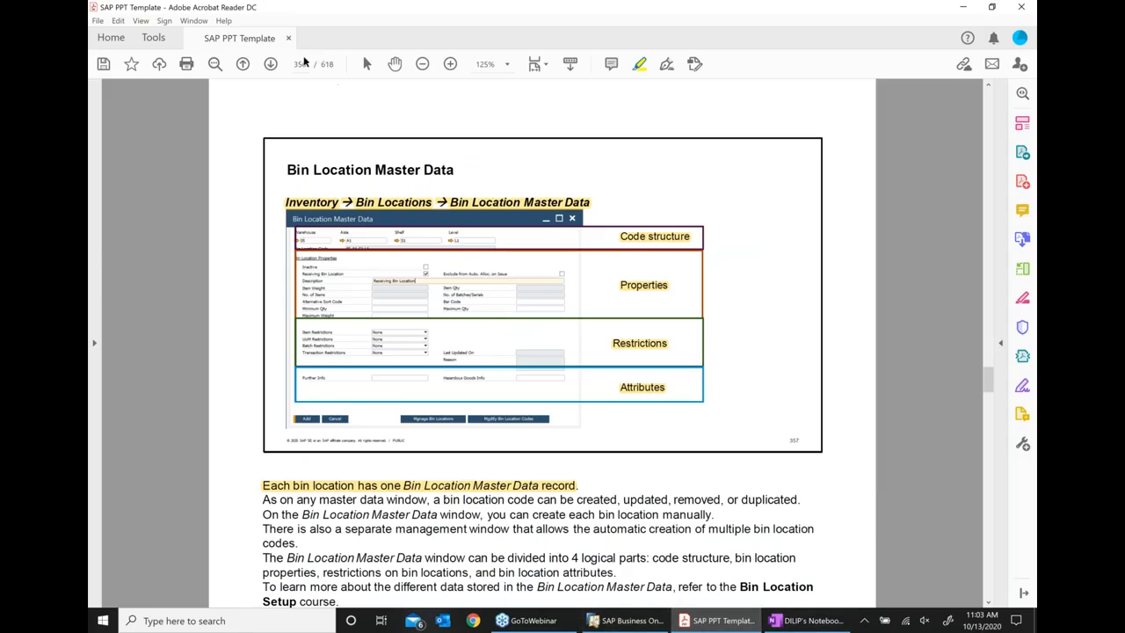
left_click(268, 66)
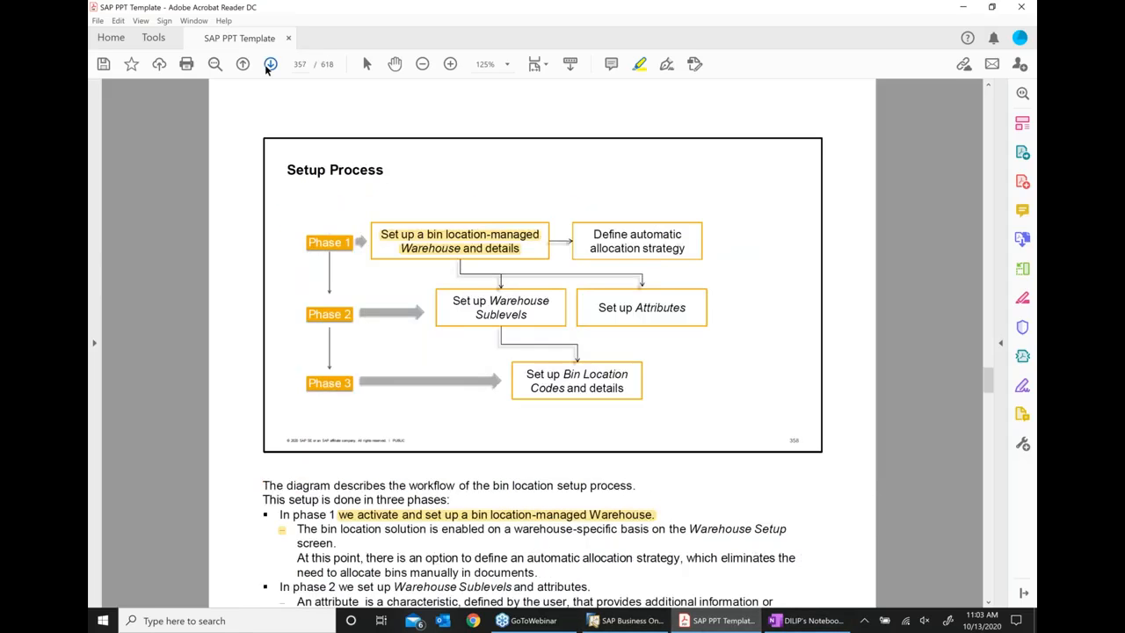
scroll(544, 351, "down", 1)
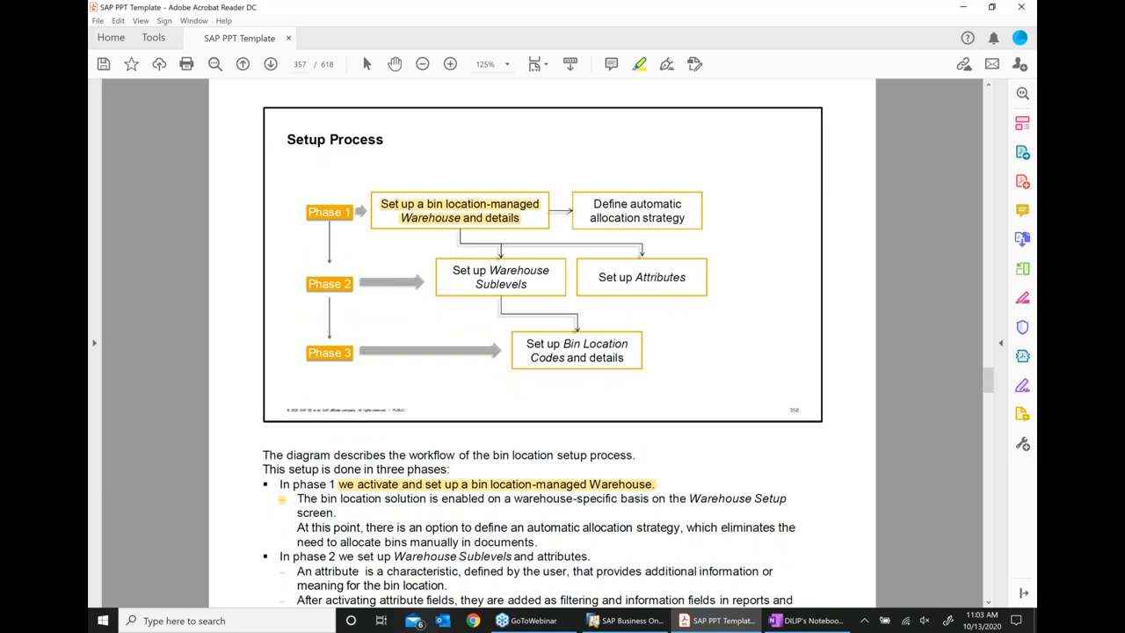
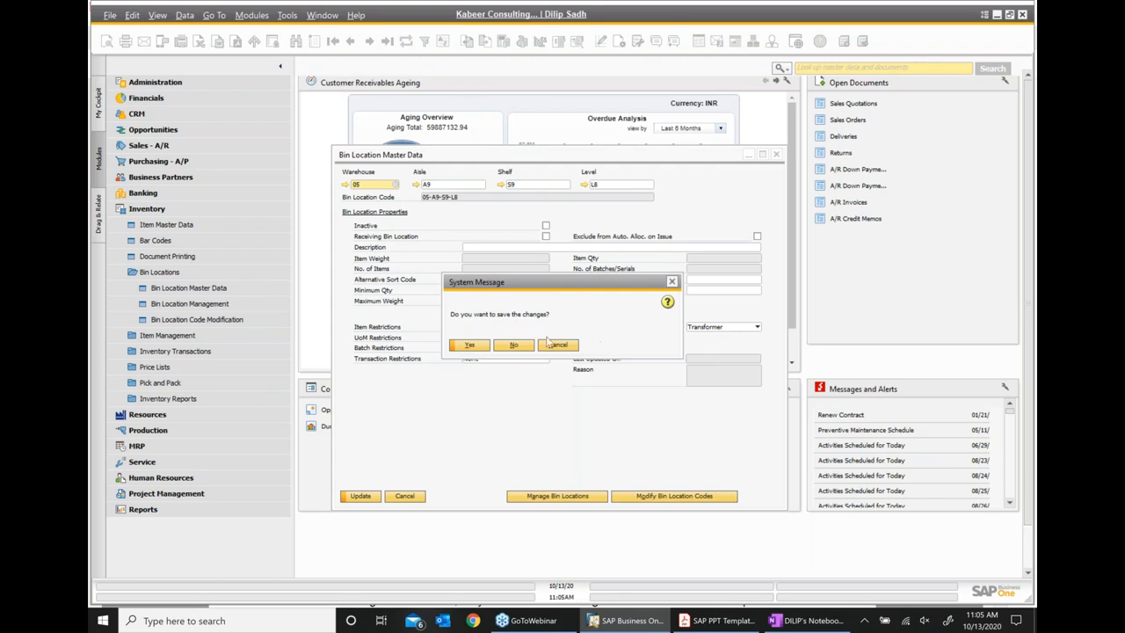
- Look up the warehouses available for a new Bin Location Master Data record, then close the list and the form
left_click(224, 293)
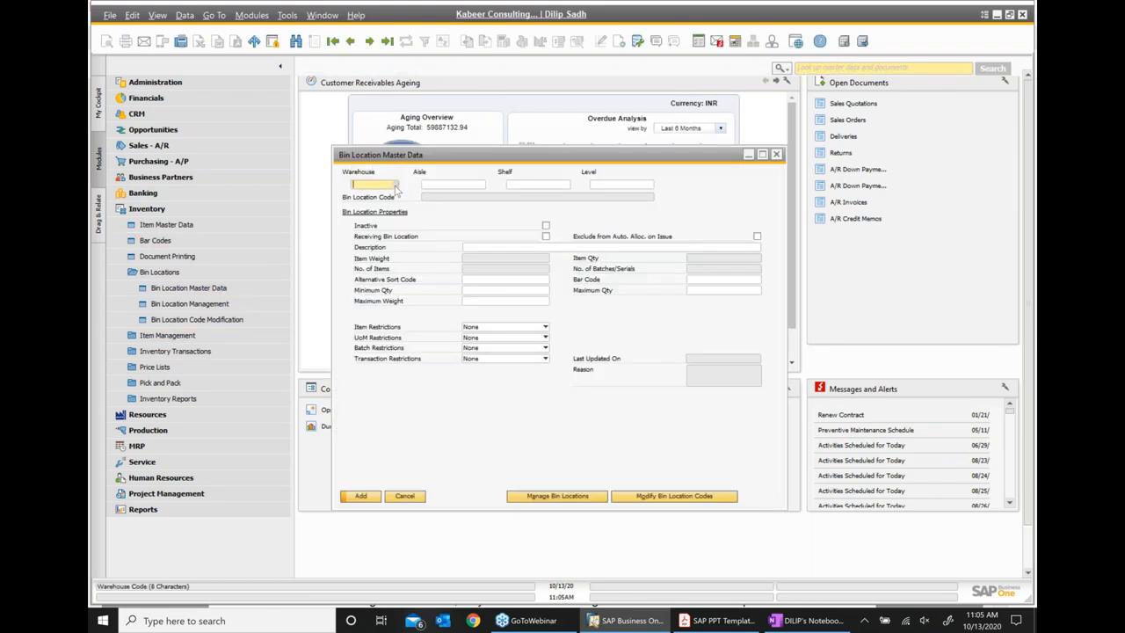
key("Tab")
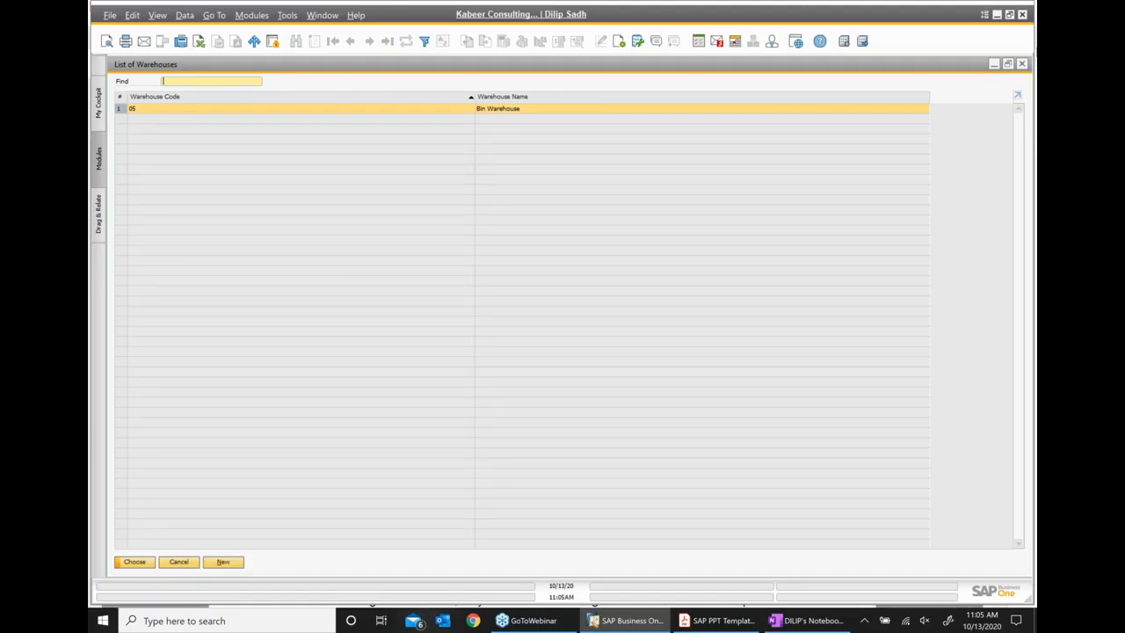
left_click(1021, 65)
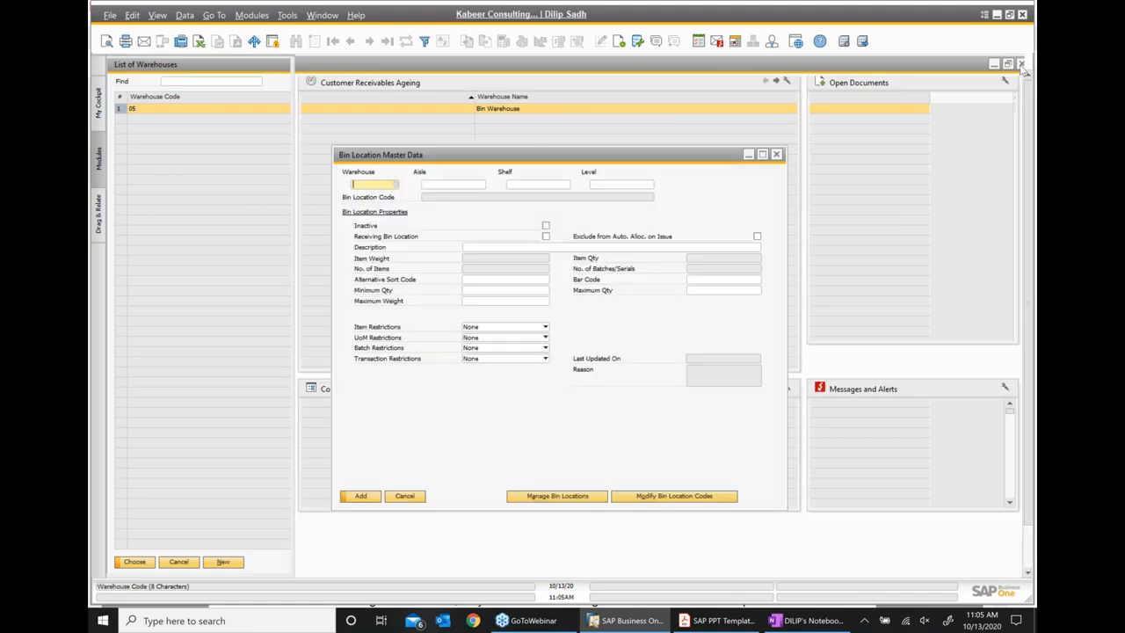
left_click(777, 153)
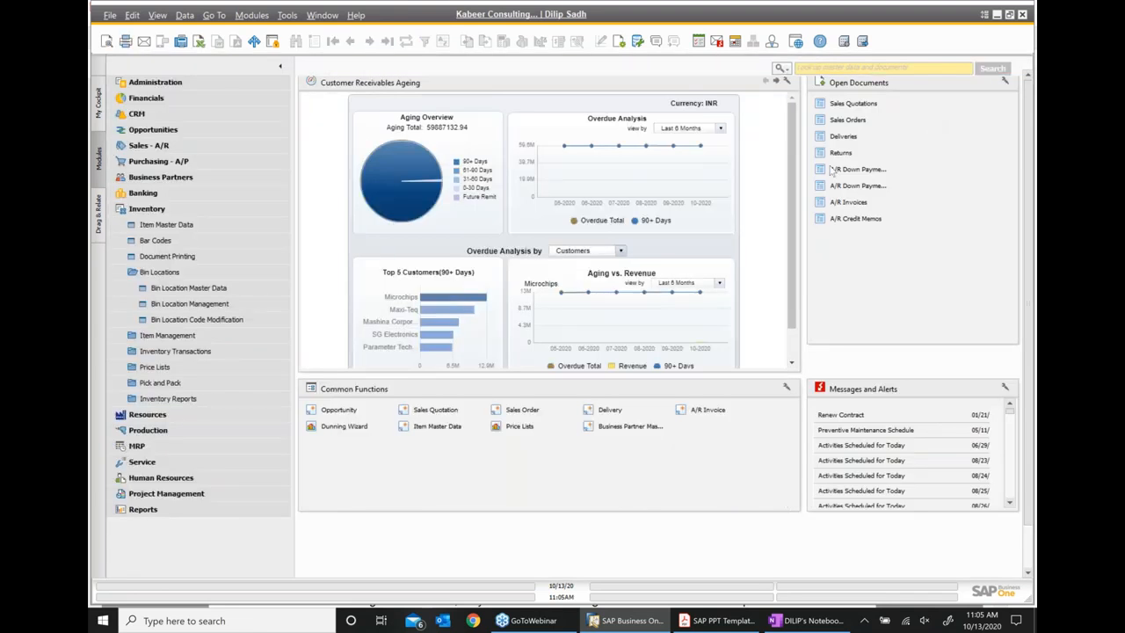
- View the inventory data by warehouse for the last item in Item Master Data, then close the item record
left_click(190, 225)
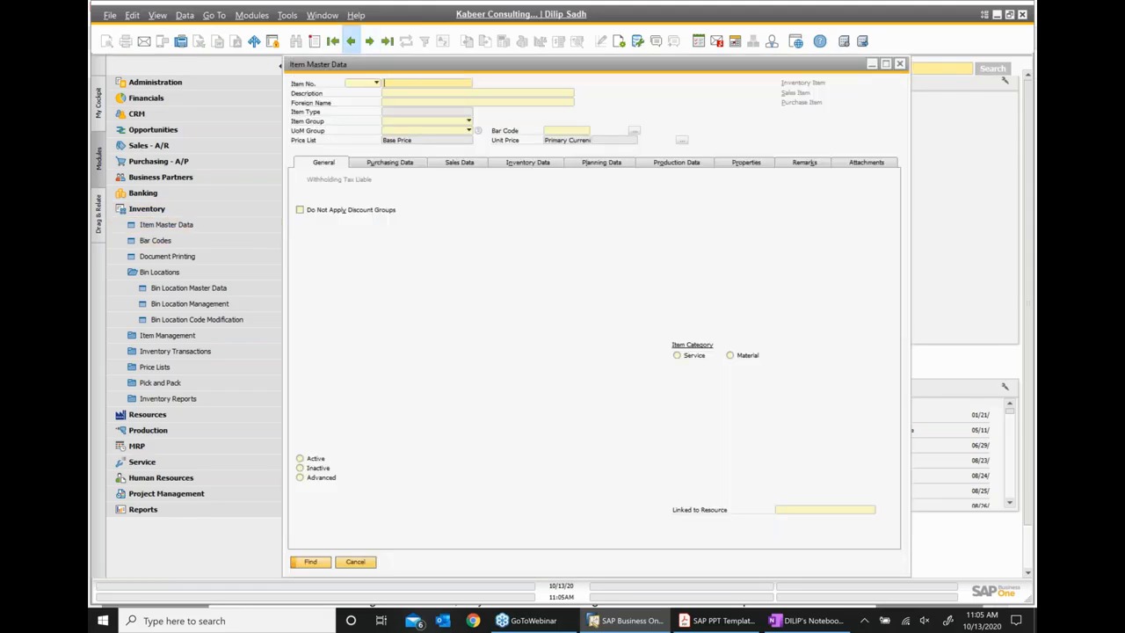
left_click(350, 41)
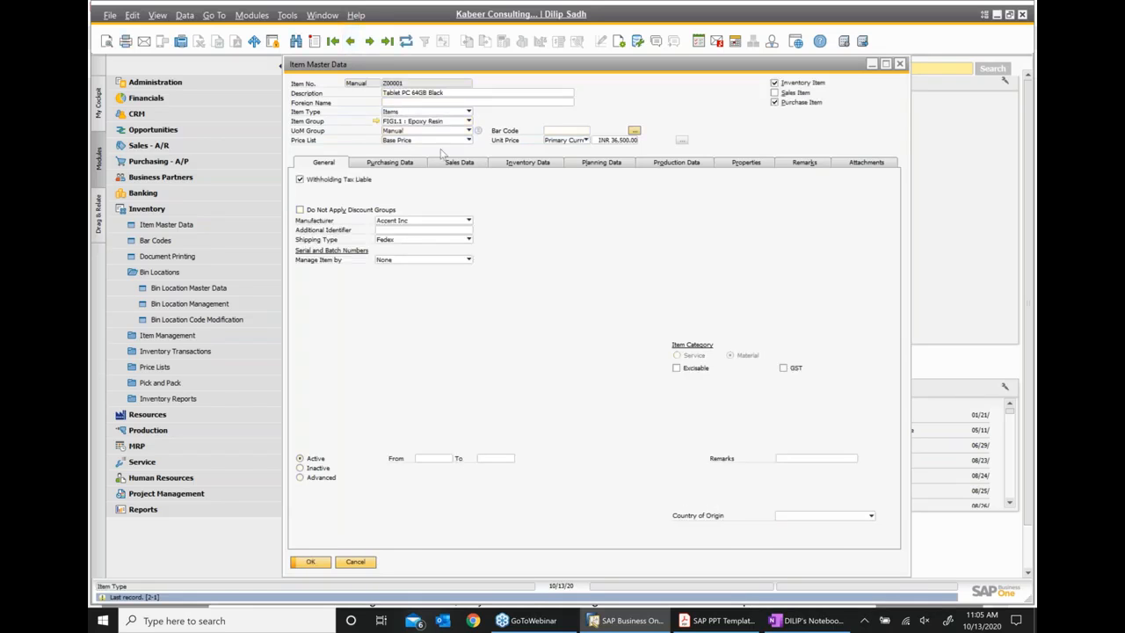
left_click(525, 163)
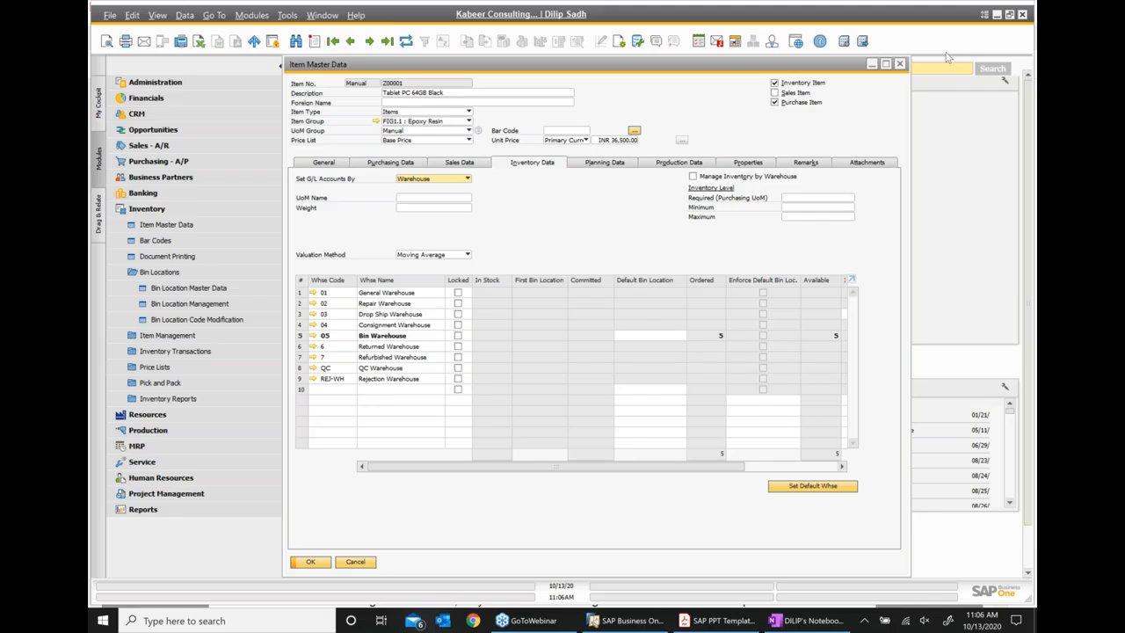
left_click(901, 64)
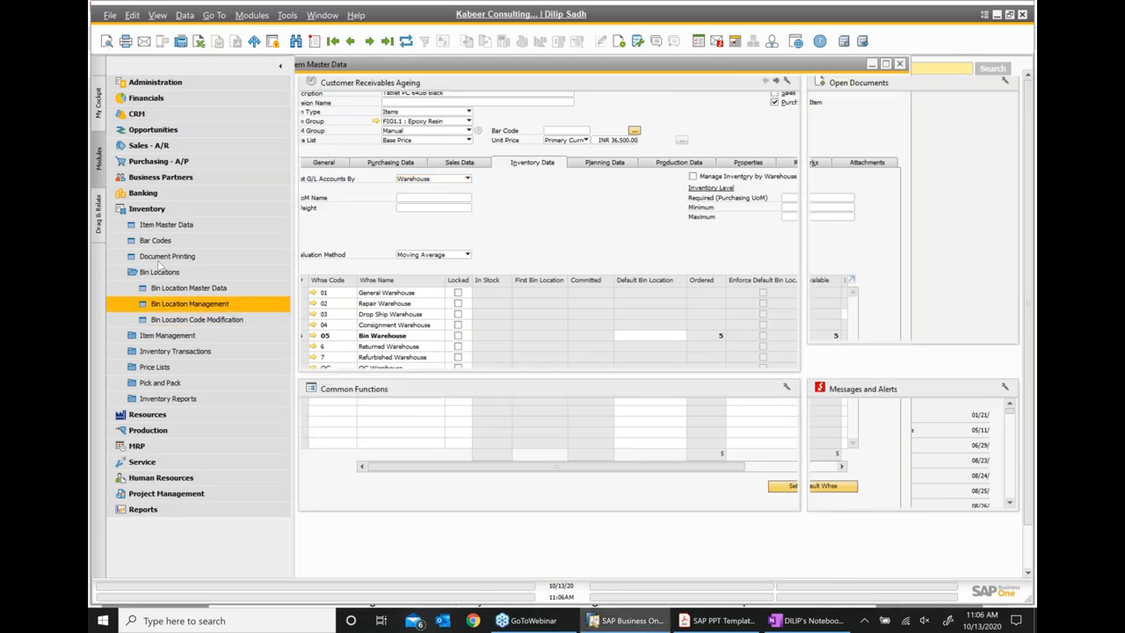
- Open the inventory Warehouses setup form under Administration, restore it to a smaller window and move it clear of the Open Documents list
left_click(158, 275)
left_click(138, 211)
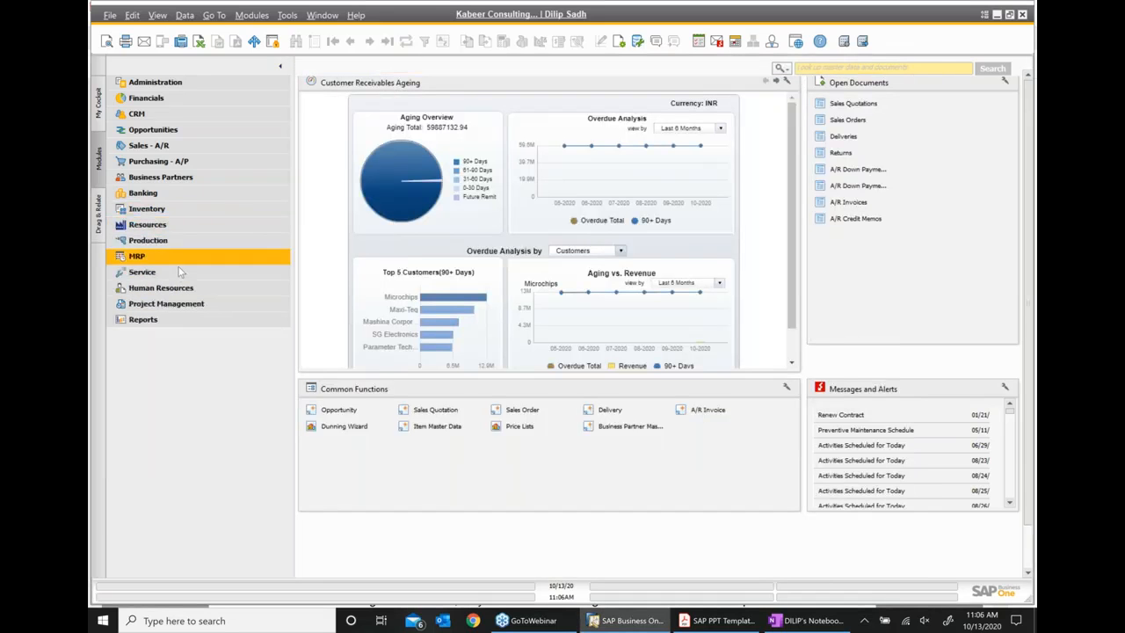
left_click(158, 84)
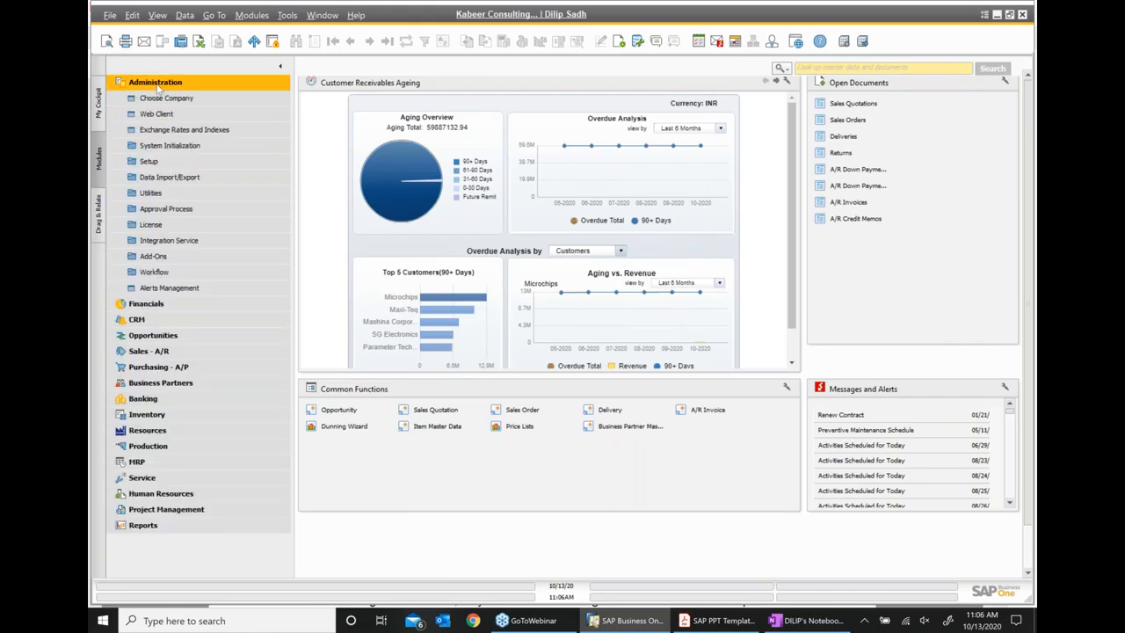
left_click(161, 163)
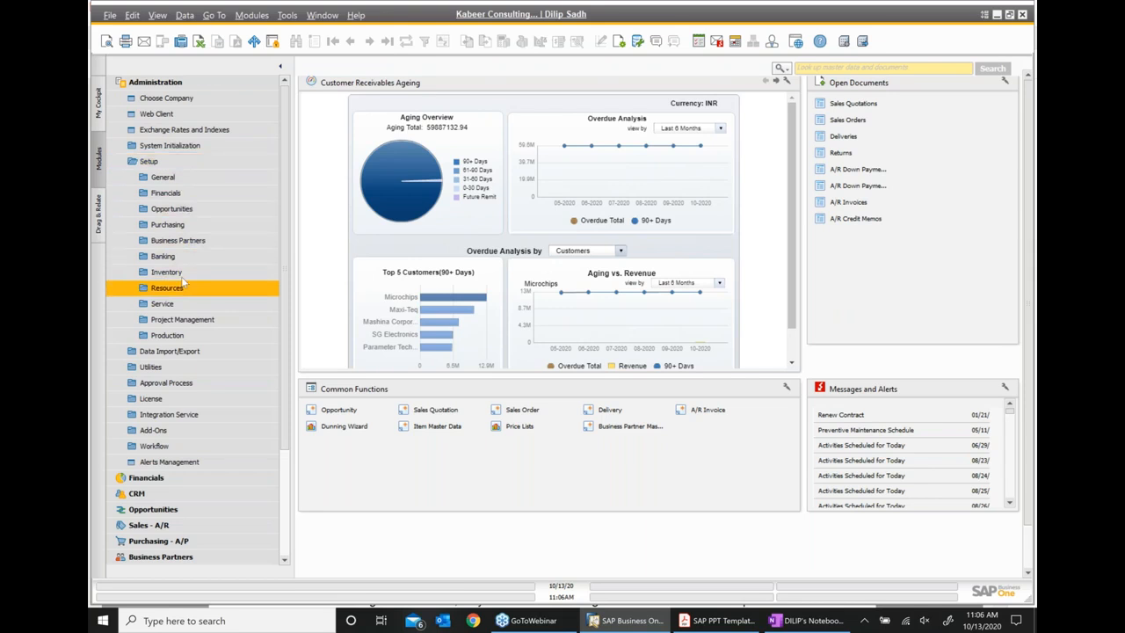
left_click(182, 275)
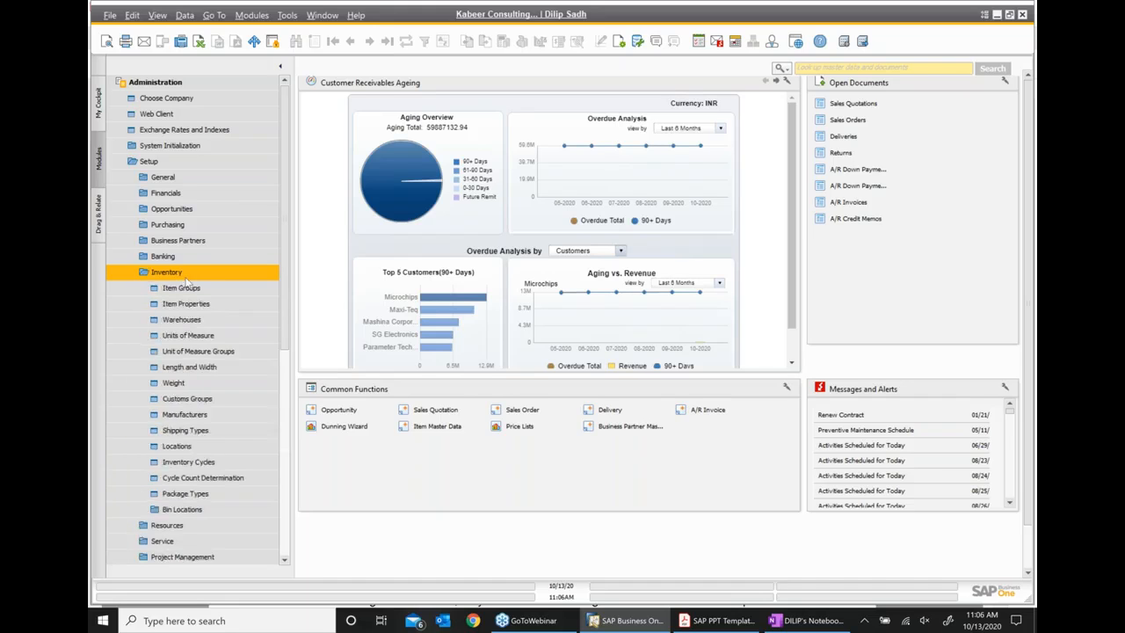
left_click(210, 321)
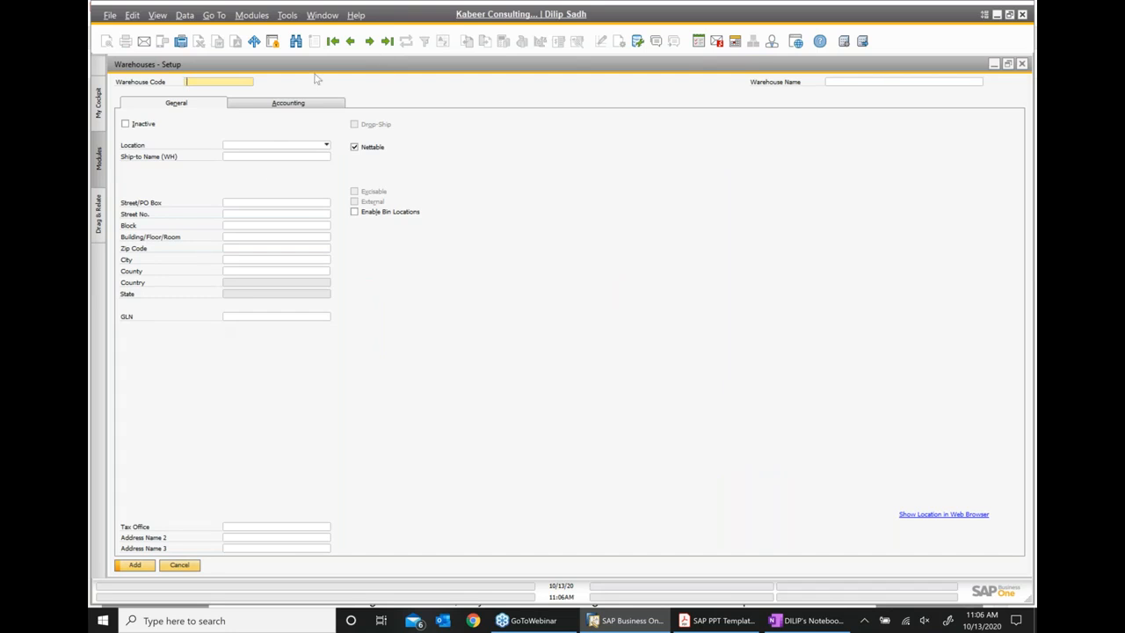
left_click(1009, 64)
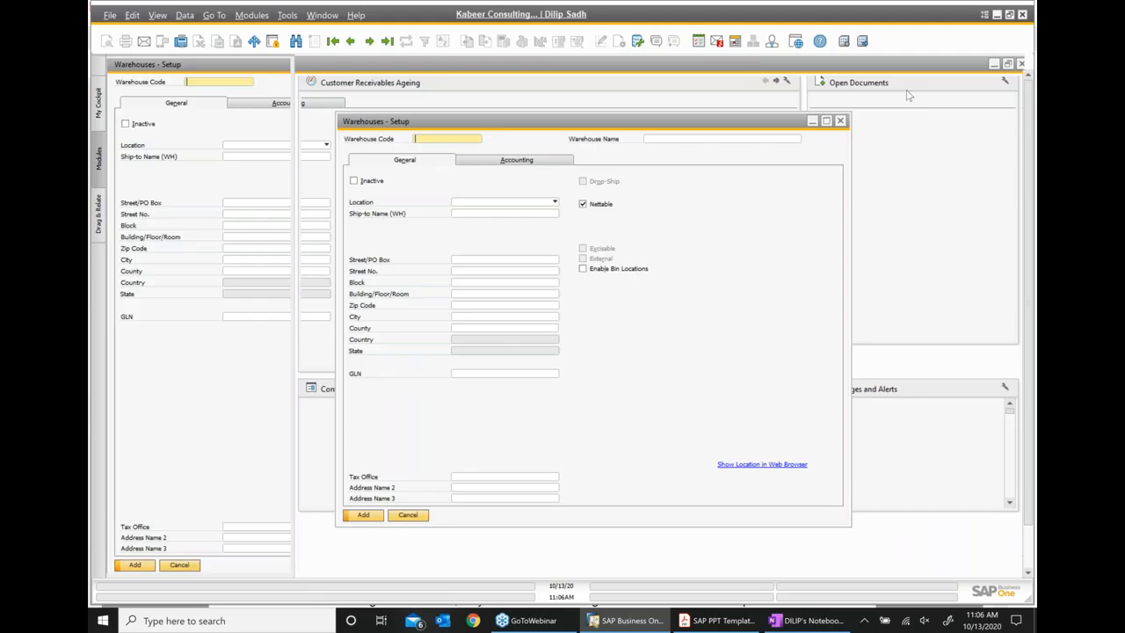
left_click_drag(531, 128, 438, 119)
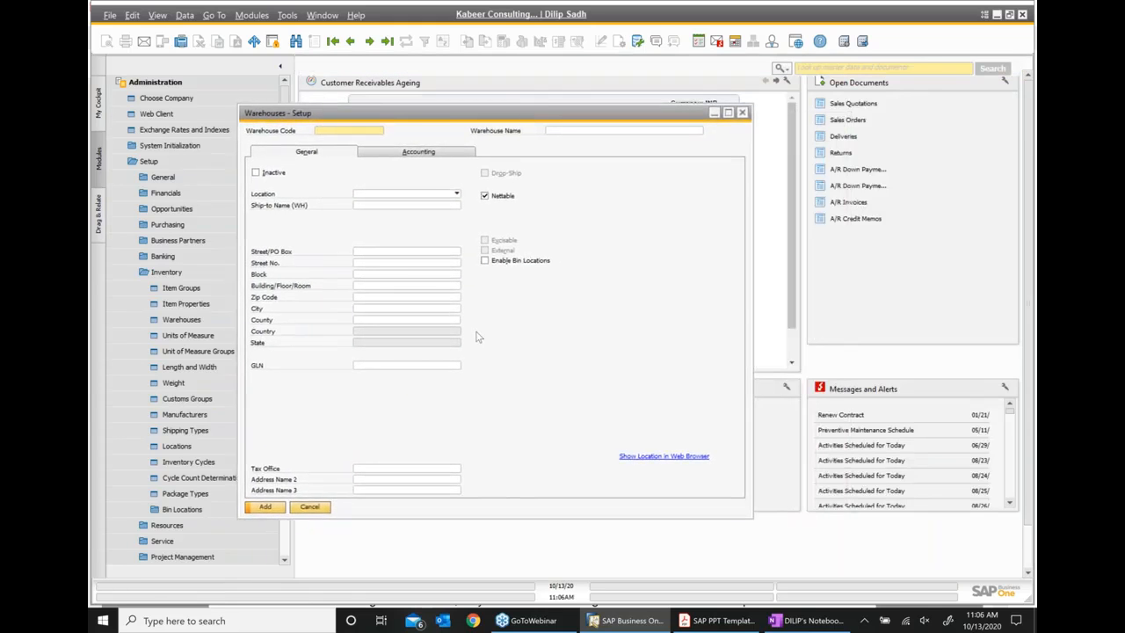
- Browse backward through the warehouse records to warehouse 05, Bin Warehouse, comparing their Enable Bin Locations setting
left_click(352, 44)
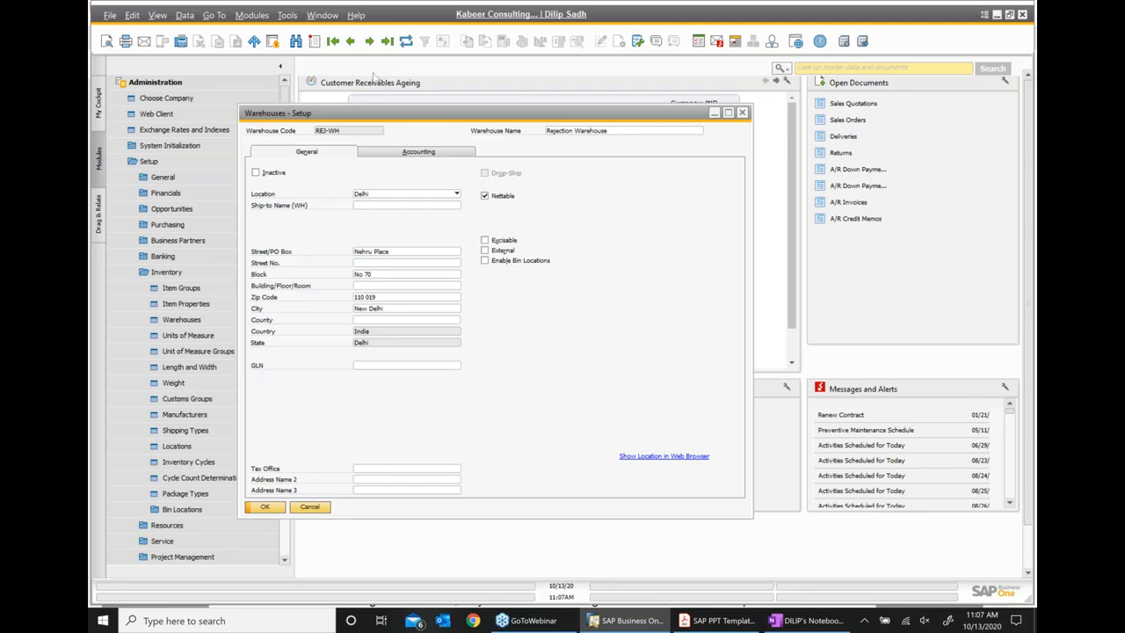
left_click(350, 41)
left_click(352, 42)
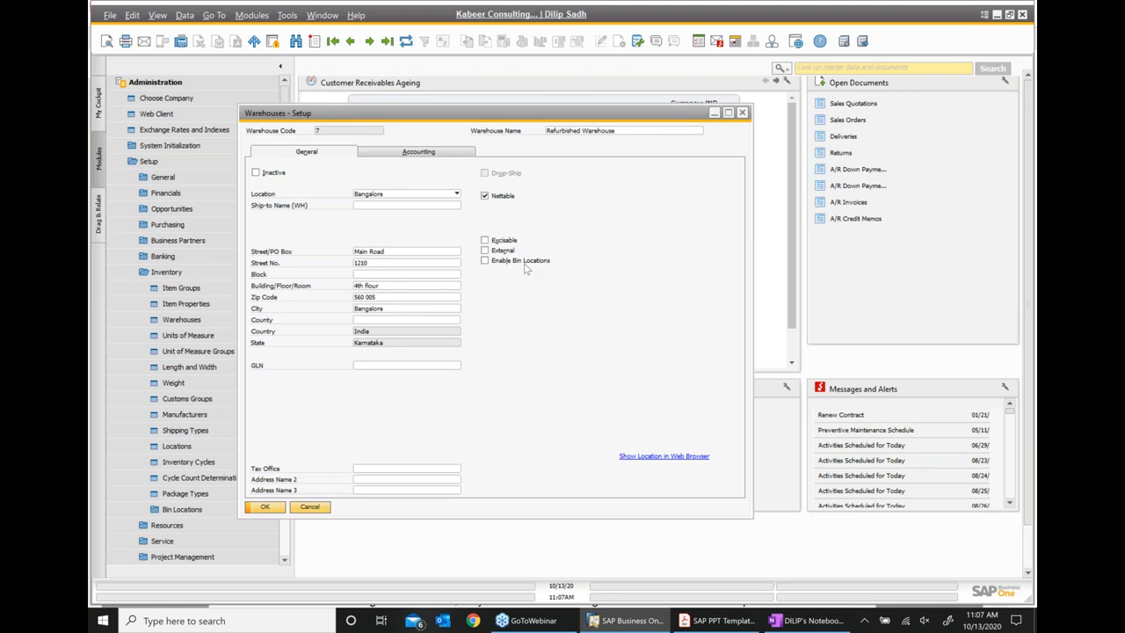
left_click(351, 42)
left_click(352, 41)
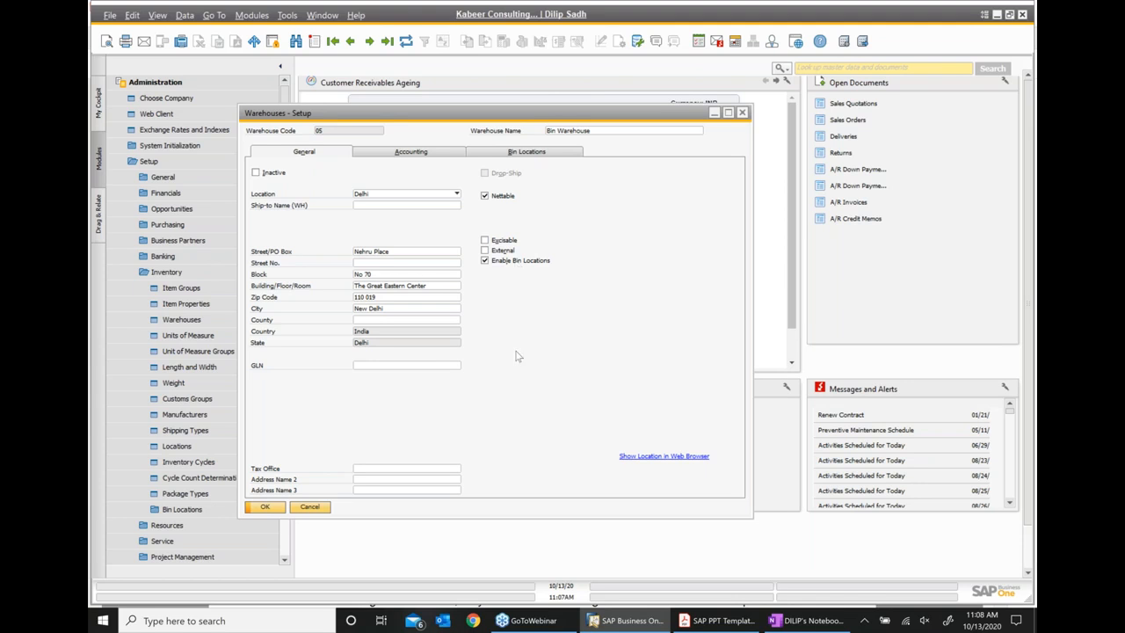
- Highlight "automatic allocation strategy" on the Acrobat Reader slide, then view warehouse 05's bin location settings in SAP Business One
left_click(716, 620)
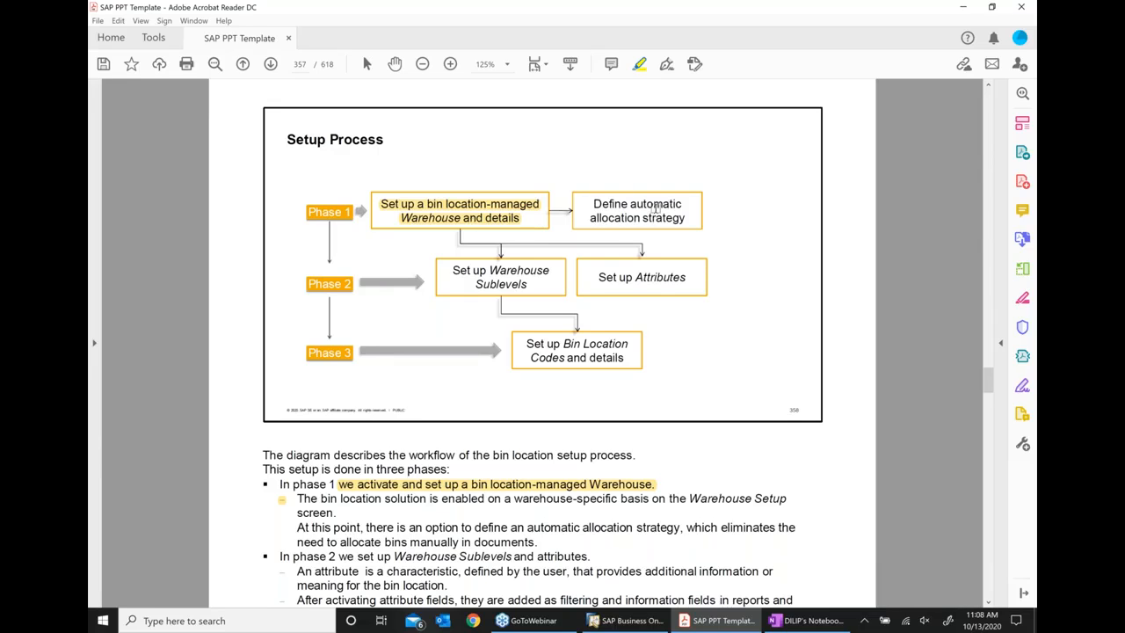
left_click_drag(631, 204, 688, 224)
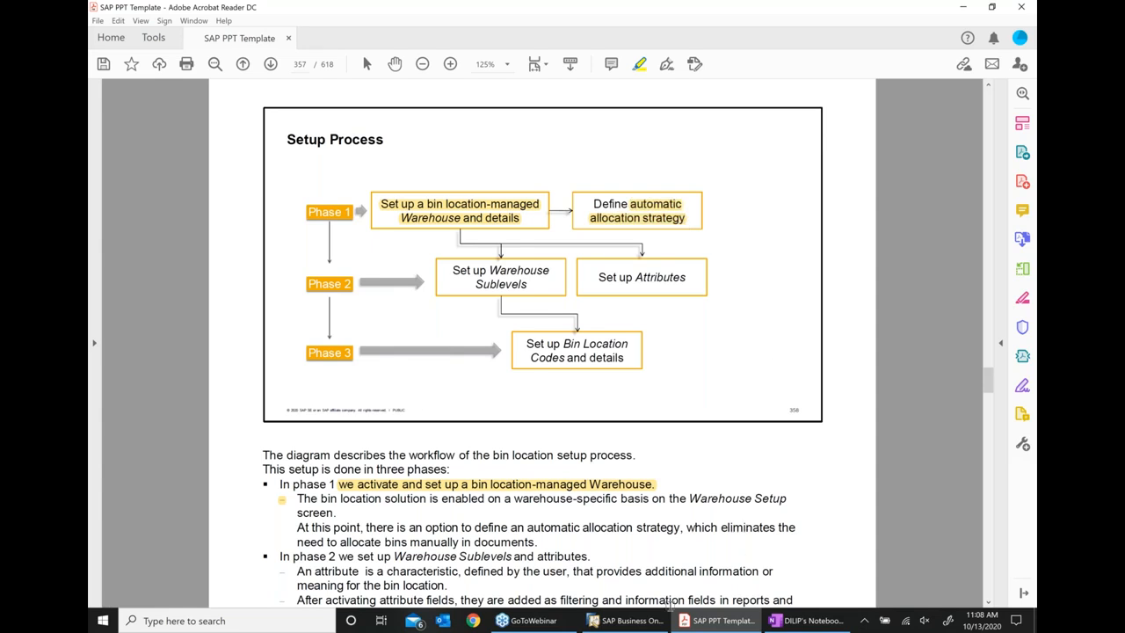
left_click(673, 615)
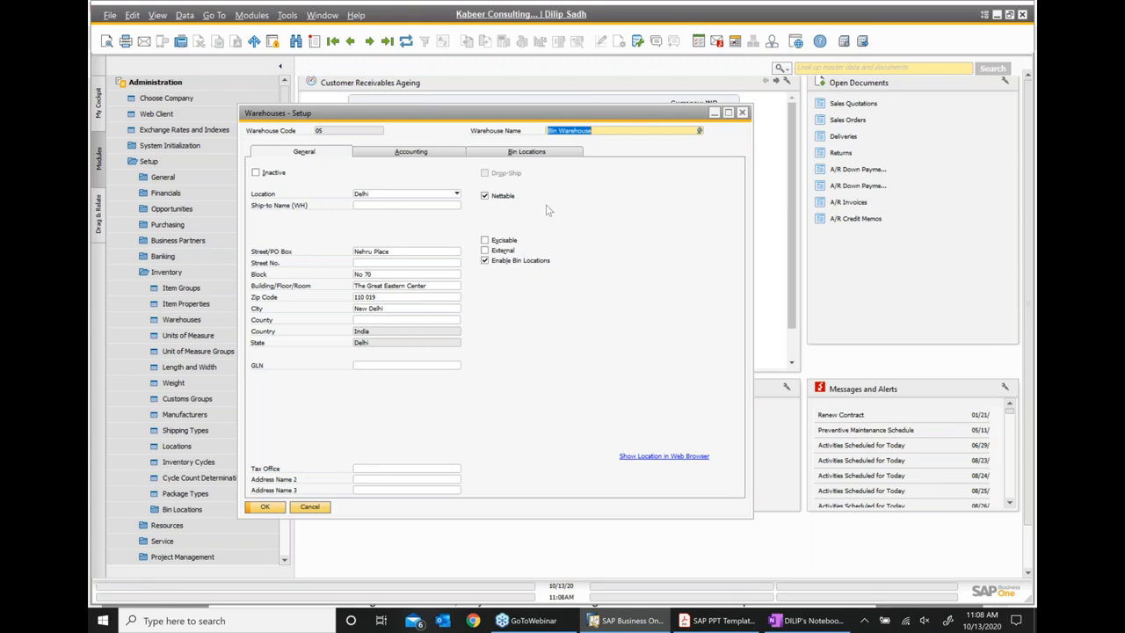
left_click(527, 155)
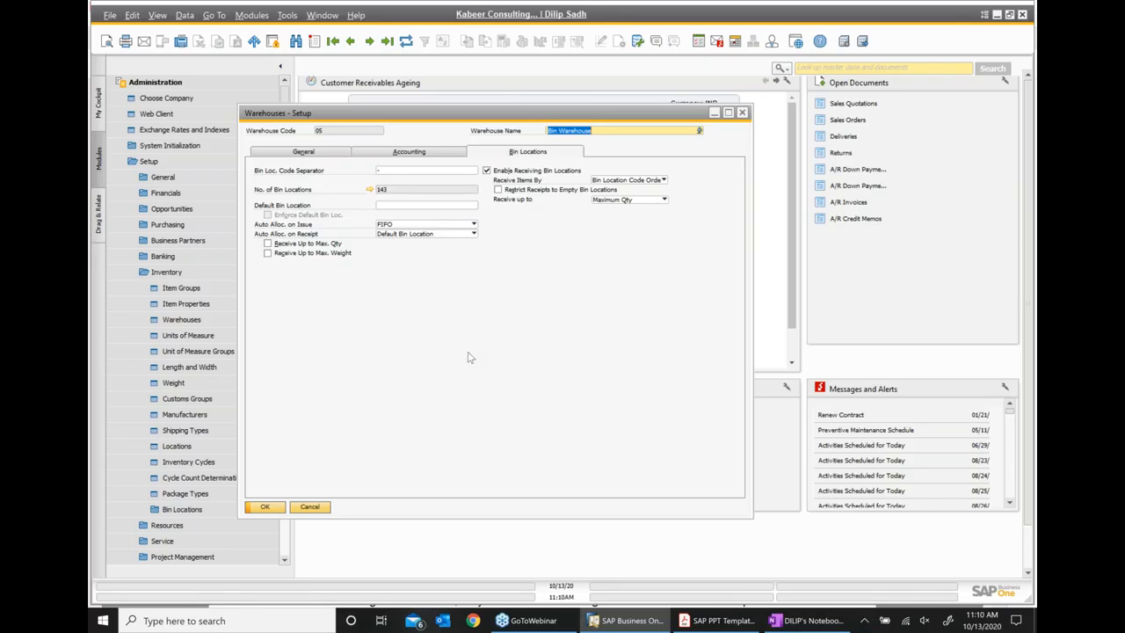
- Highlight "Set up Warehouse Sublevels" on the Setup Process slide in Acrobat Reader and return to SAP Business One
left_click(699, 626)
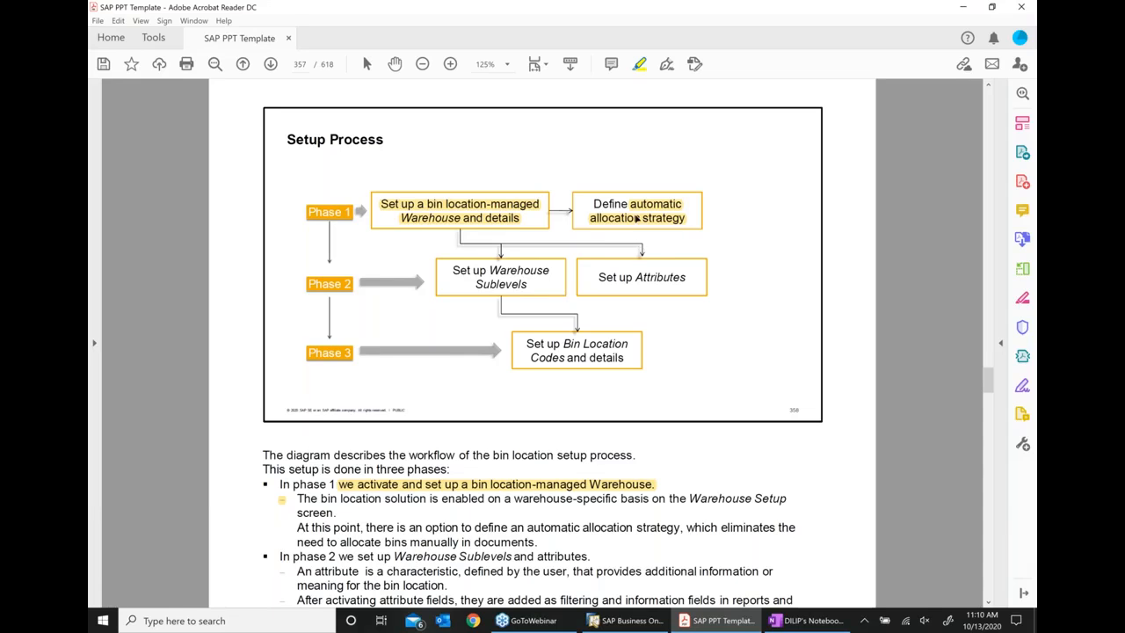
left_click_drag(453, 270, 529, 284)
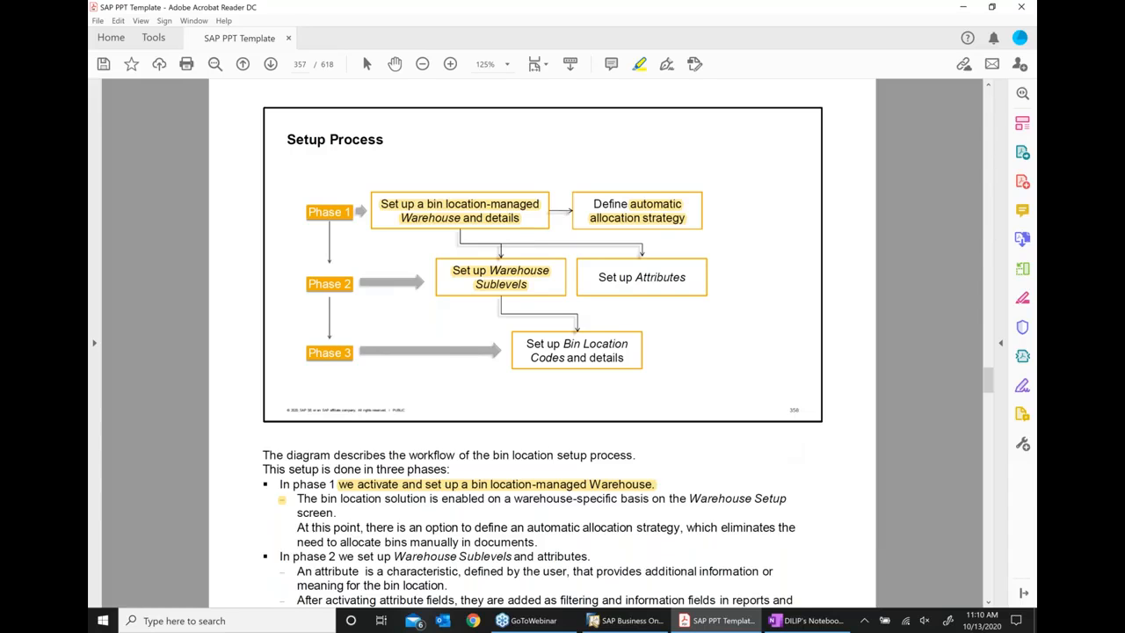
left_click(626, 620)
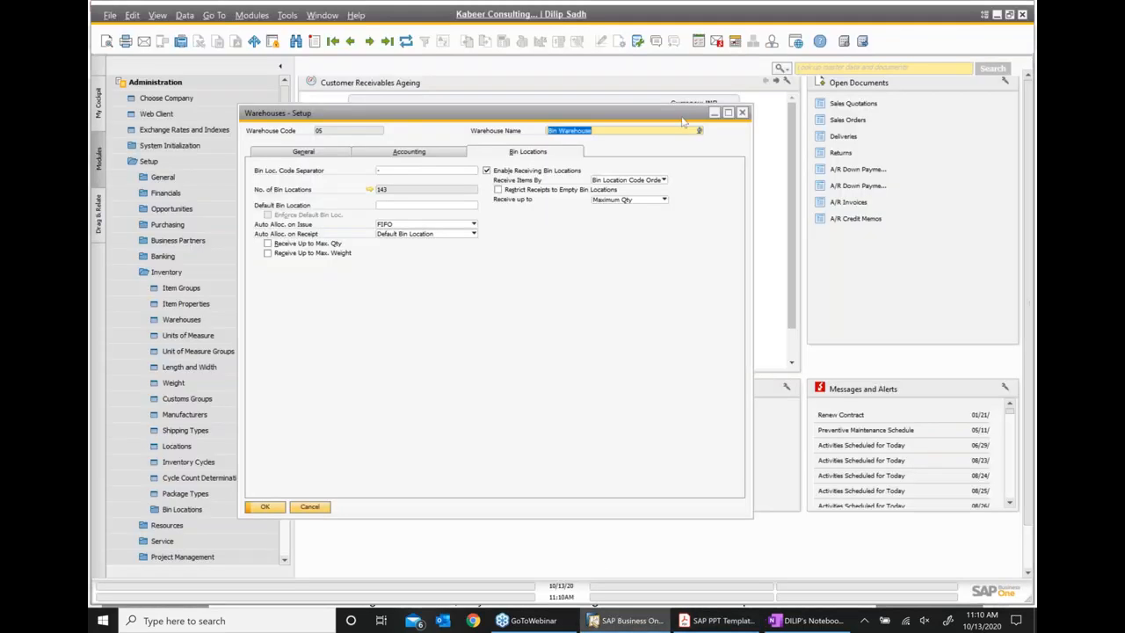
- Close the warehouse setup and open Bin Location Field Activation to view the warehouse sublevels
left_click(741, 115)
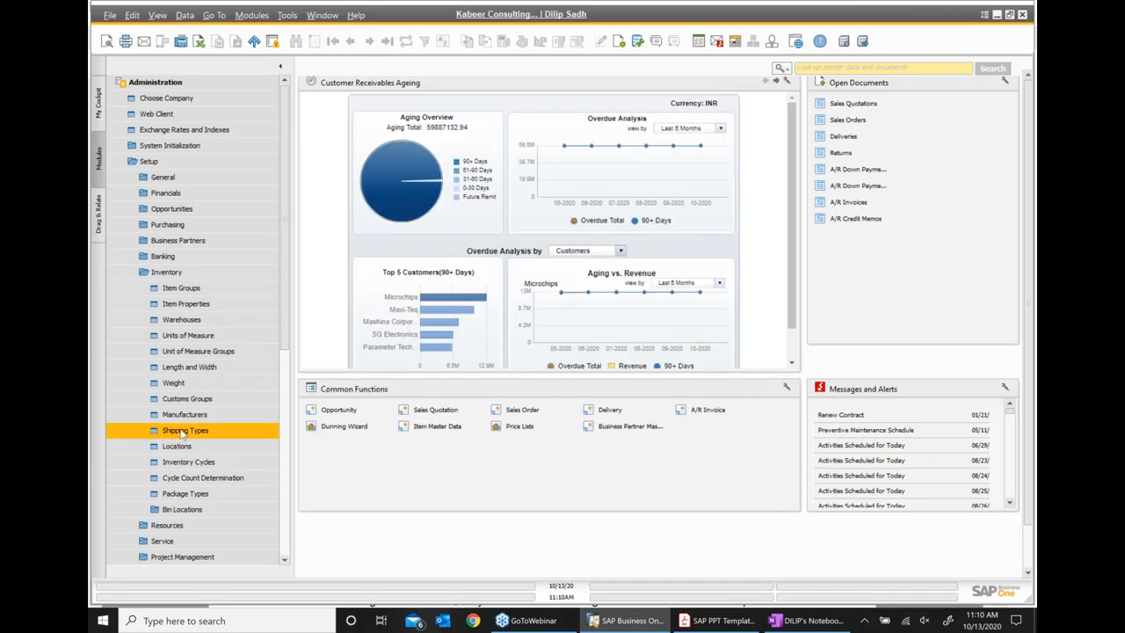
scroll(185, 431, "down", 1)
left_click(182, 477)
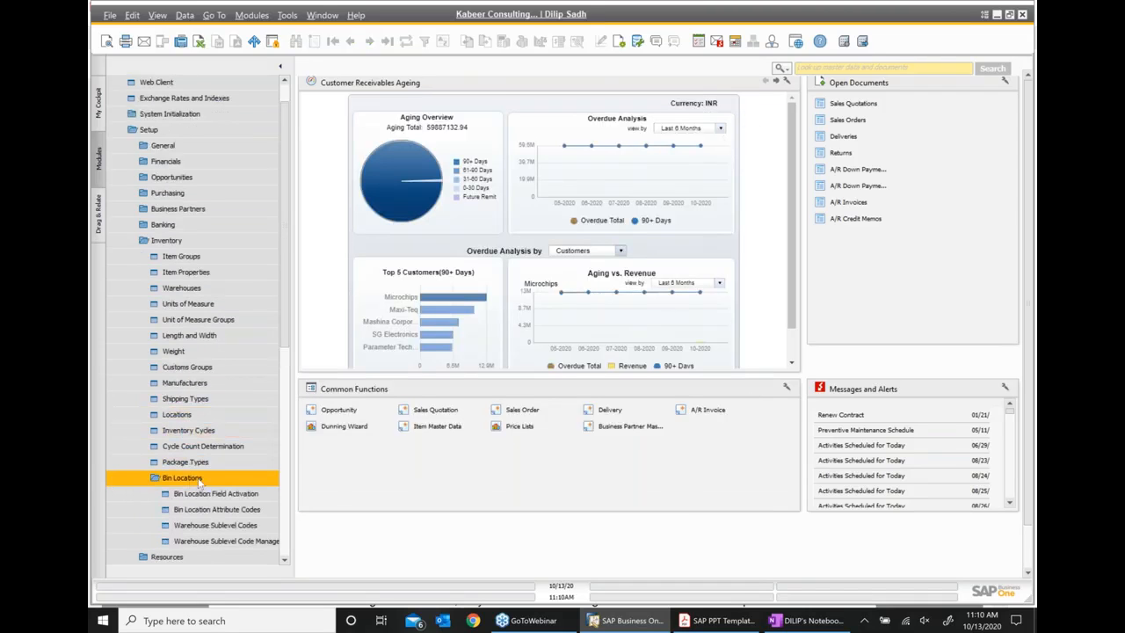
scroll(239, 428, "down", 2)
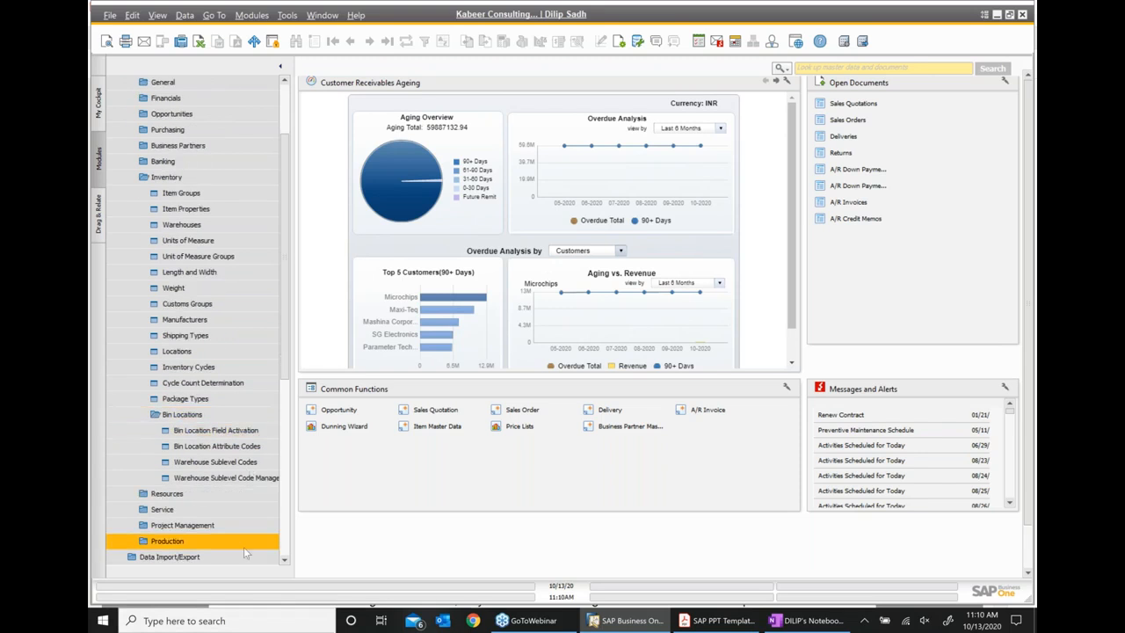
left_click(220, 431)
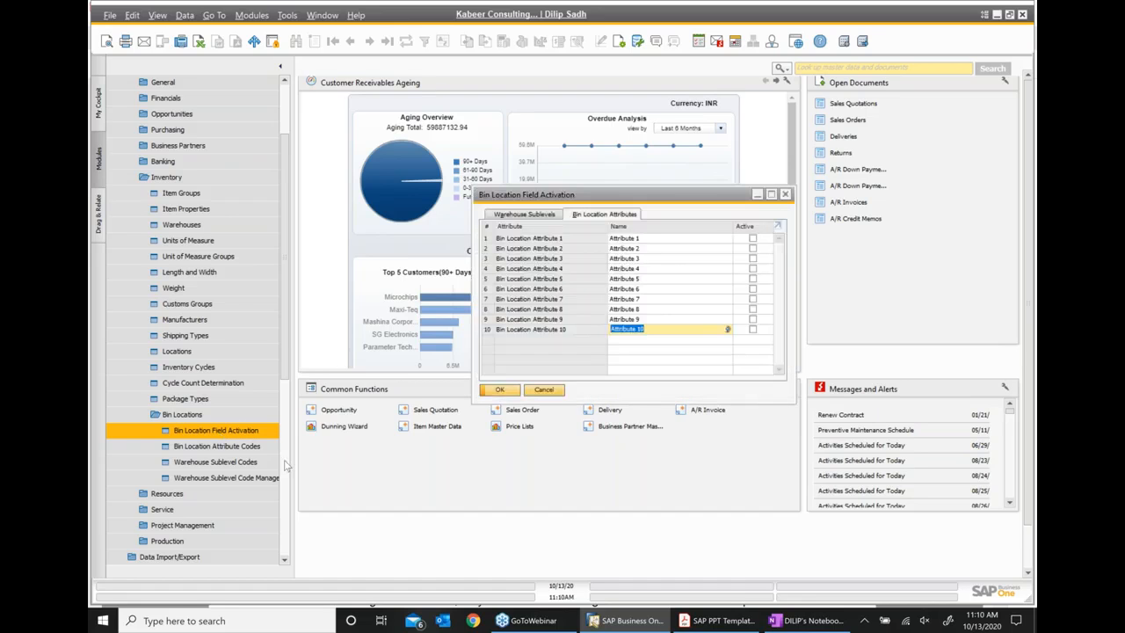
left_click(538, 215)
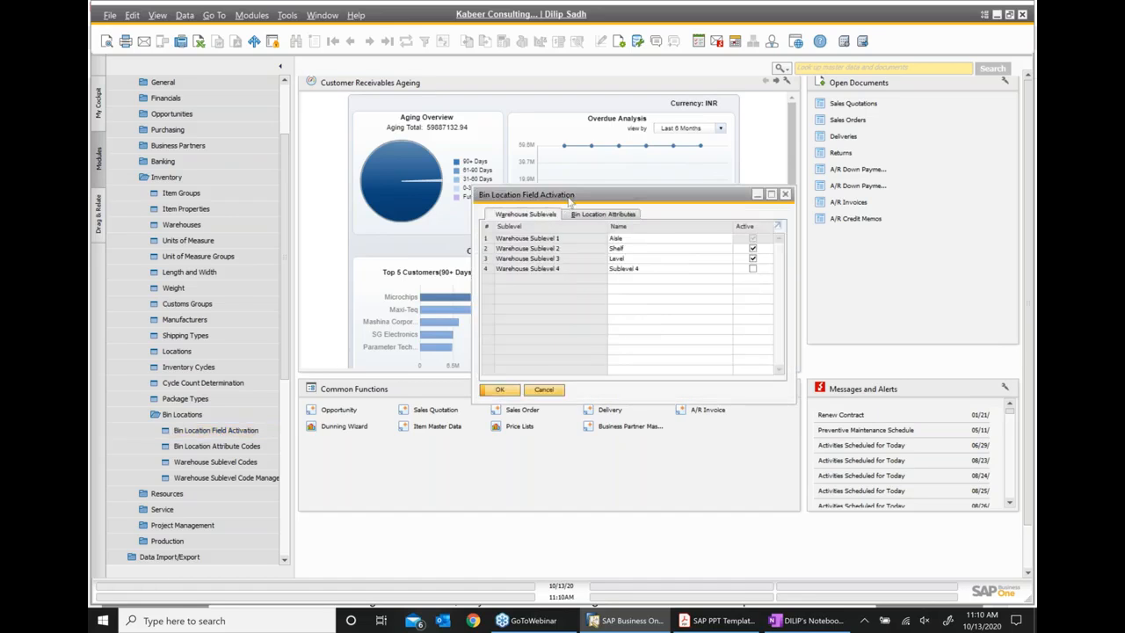
left_click_drag(569, 199, 463, 172)
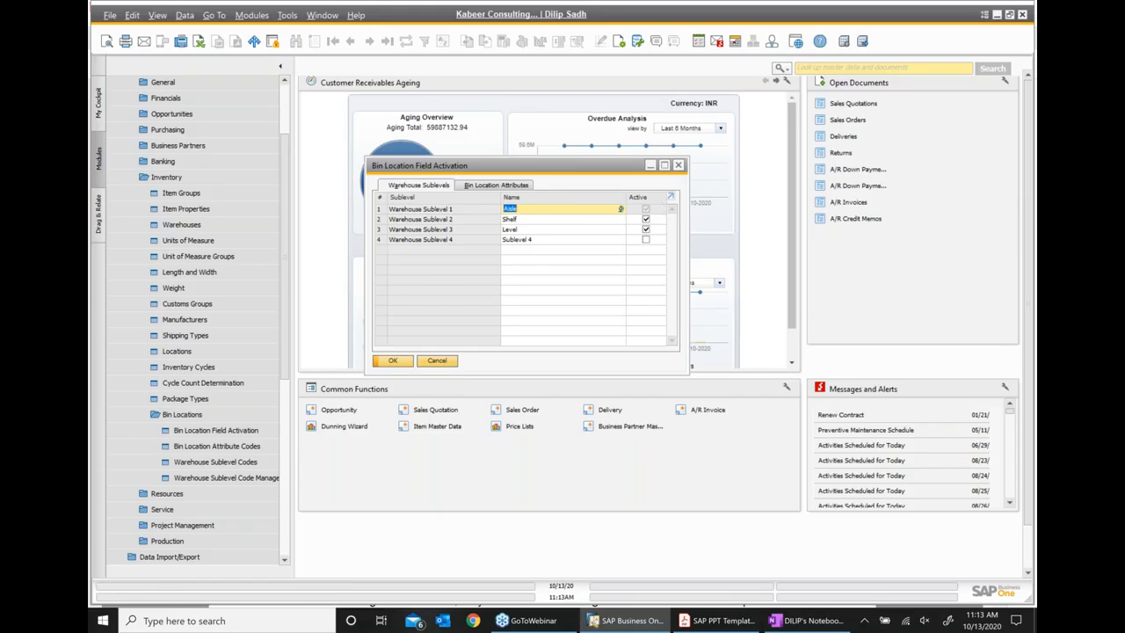
- Highlight "Set up Bin Location Codes and details" on the Acrobat Reader slide, then view the bin location attributes in SAP Business One
left_click(711, 624)
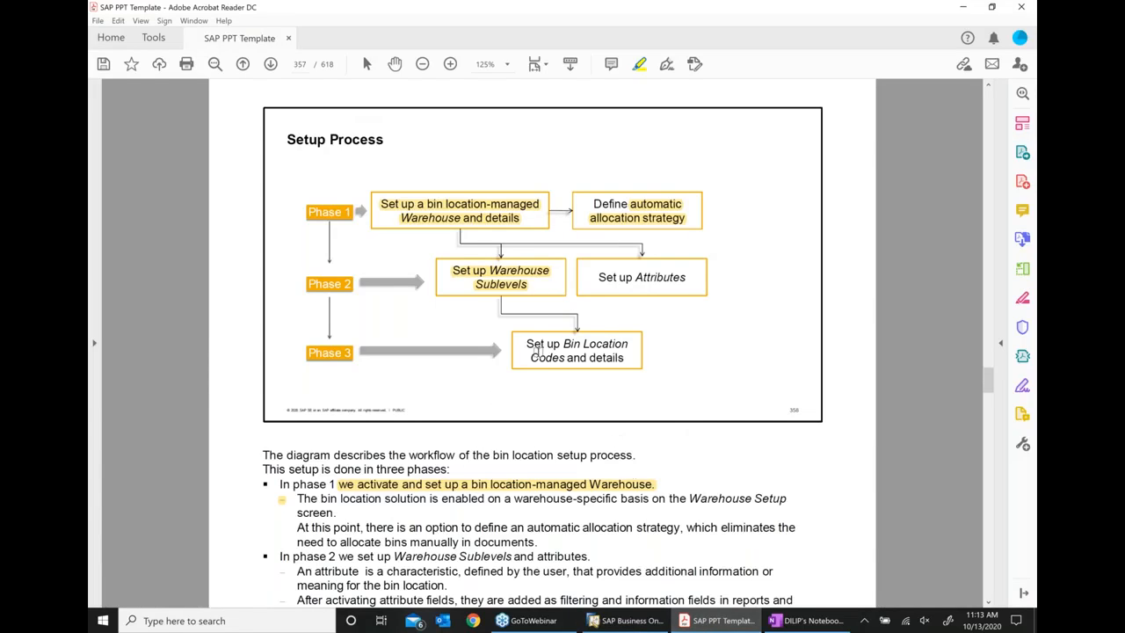
left_click_drag(530, 343, 625, 361)
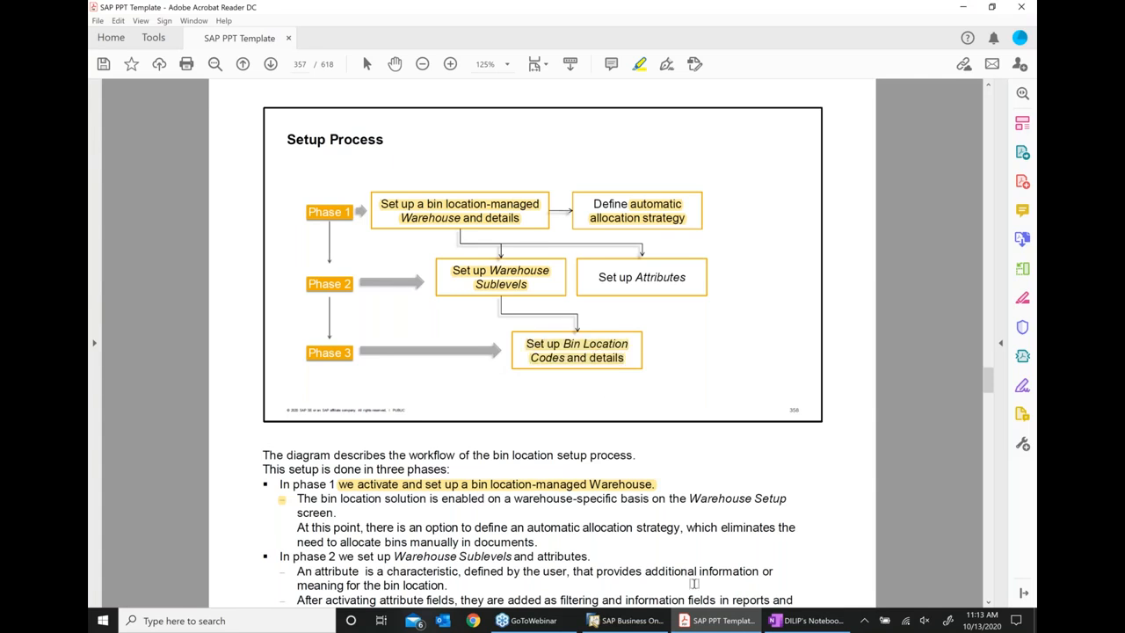
left_click(626, 620)
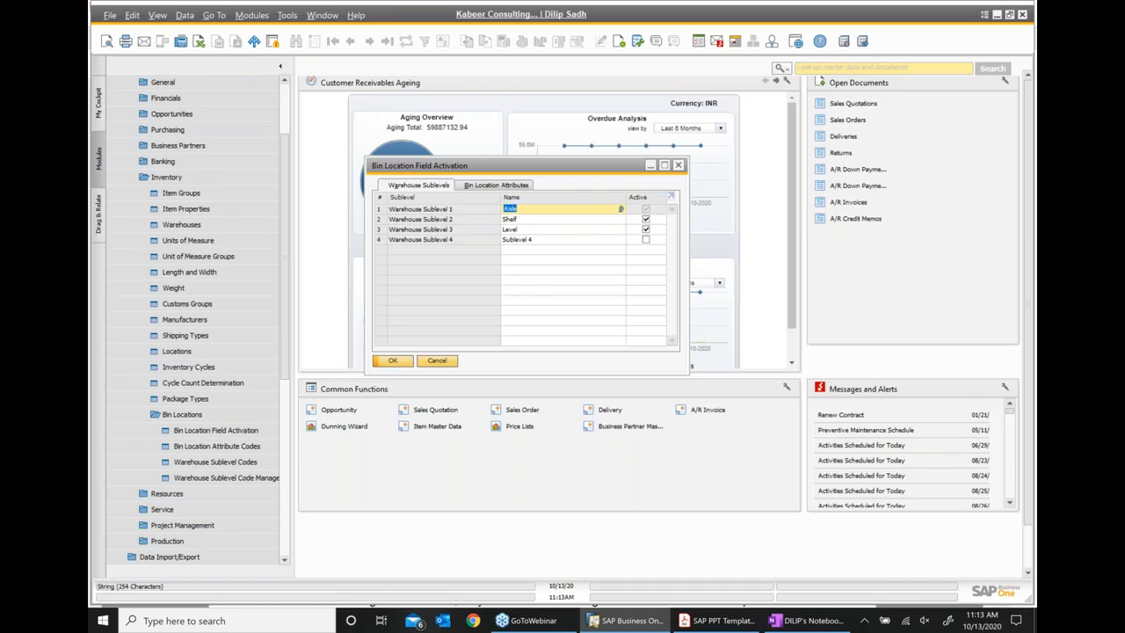
left_click(517, 188)
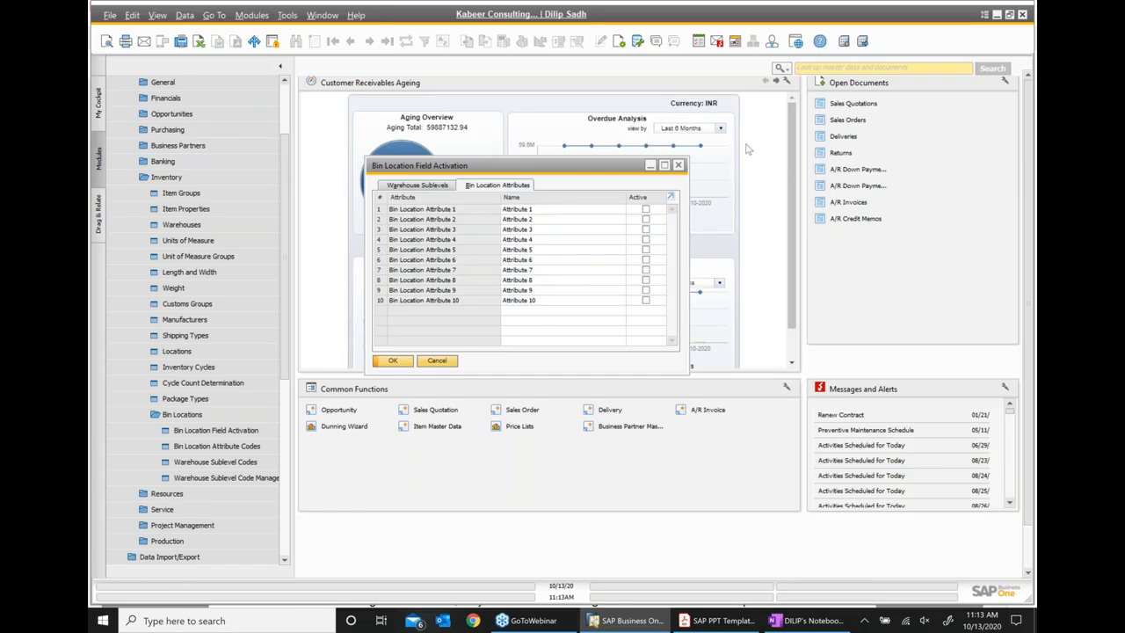
- Close Bin Location Field Activation, then briefly view the blank warehouse setup form and close it
left_click(678, 165)
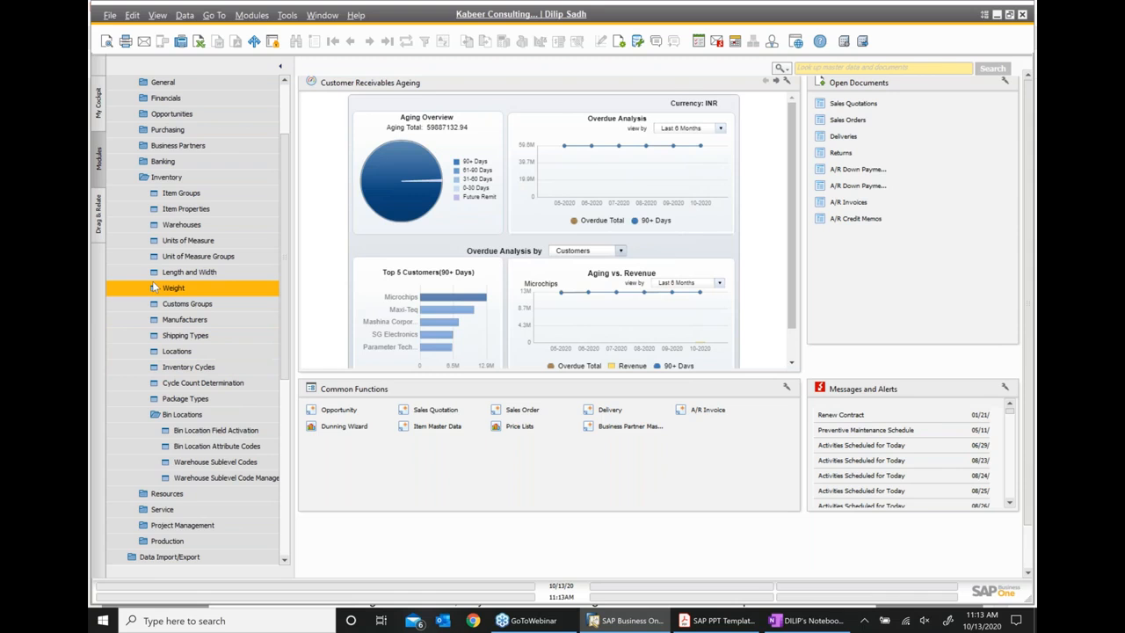
left_click(188, 231)
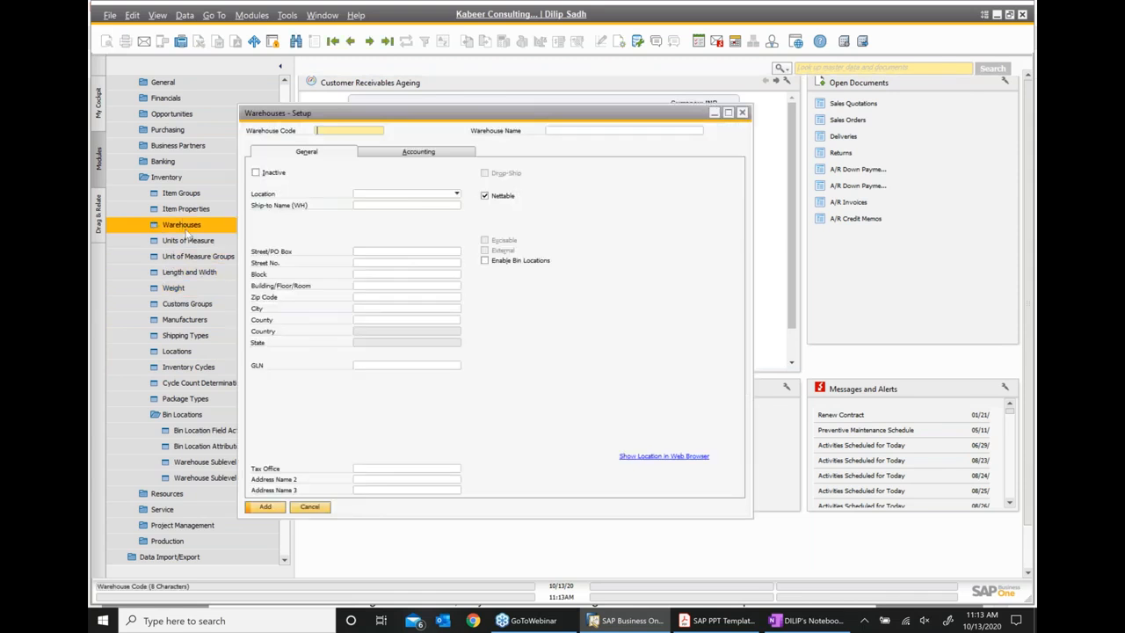
left_click(743, 114)
- Switch to Acrobat Reader, advance to the business process title slide and highlight "Process Integrated with Bin Locations"
mouse_move(534, 620)
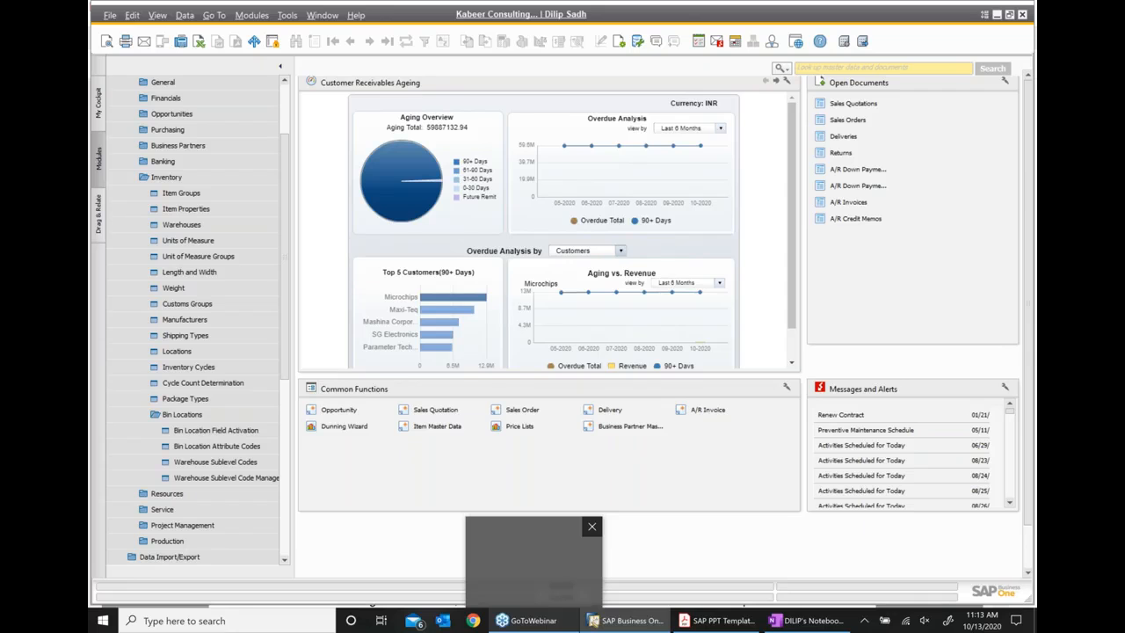
left_click(716, 620)
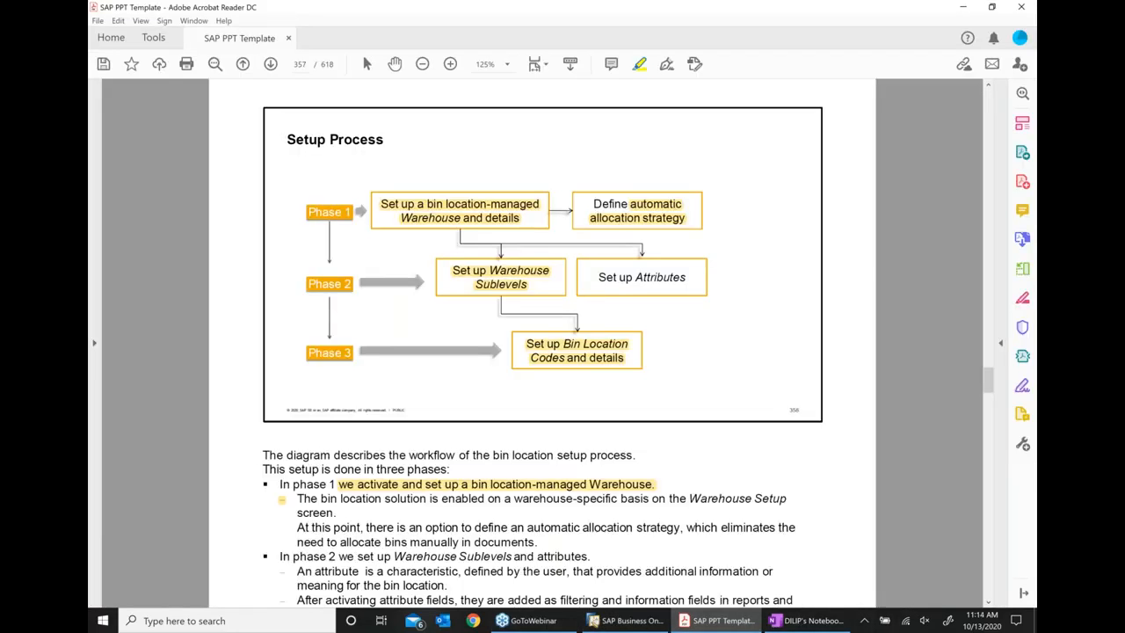
left_click(271, 64)
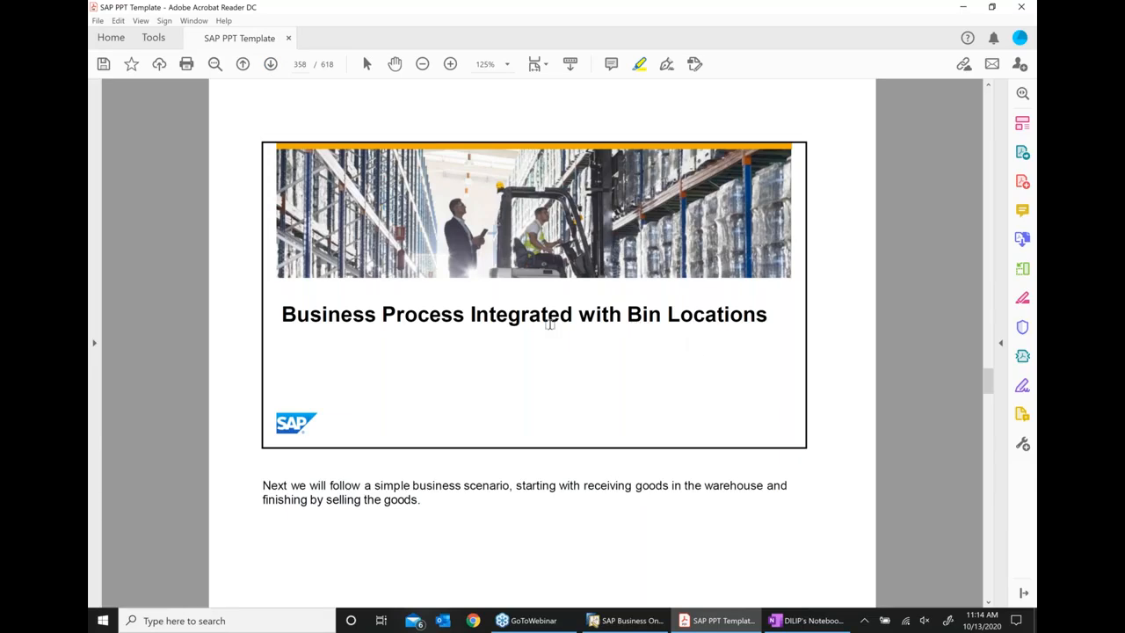
left_click_drag(387, 315, 731, 412)
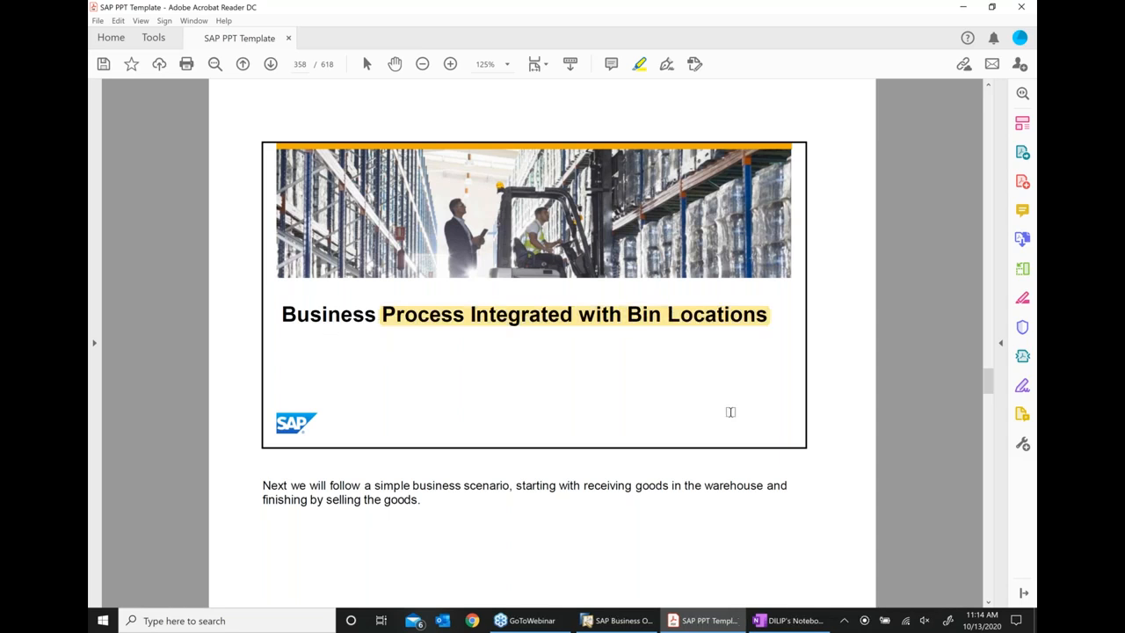
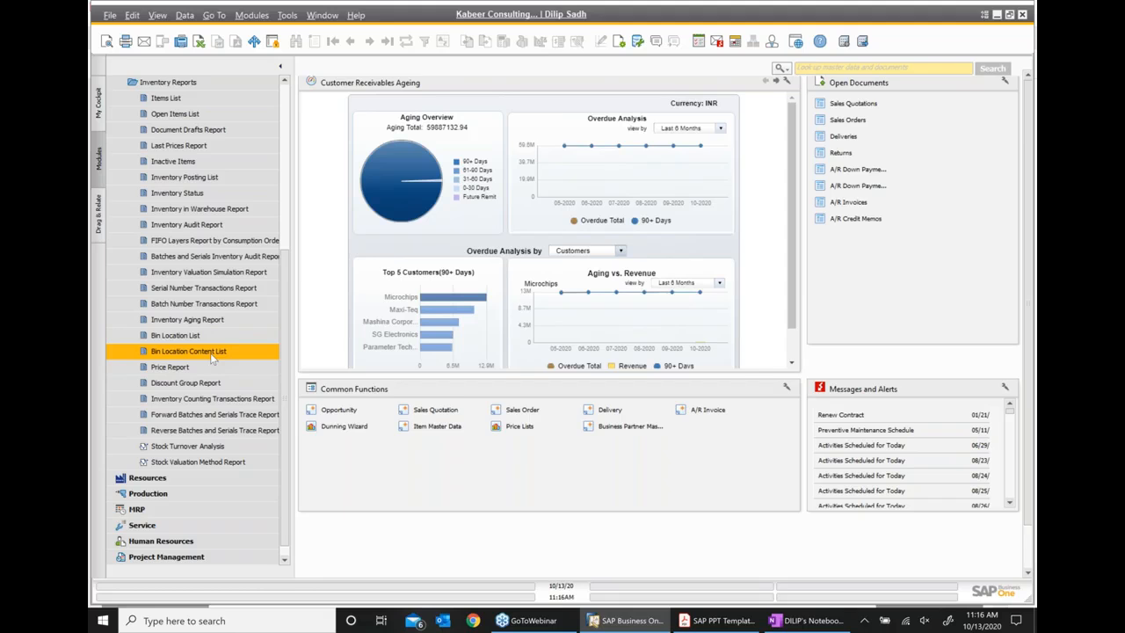
- Recheck the Acrobat Reader slide, then in SAP Business One run the Bin Location Content List for warehouse 05 with the item number range cleared
left_click(716, 620)
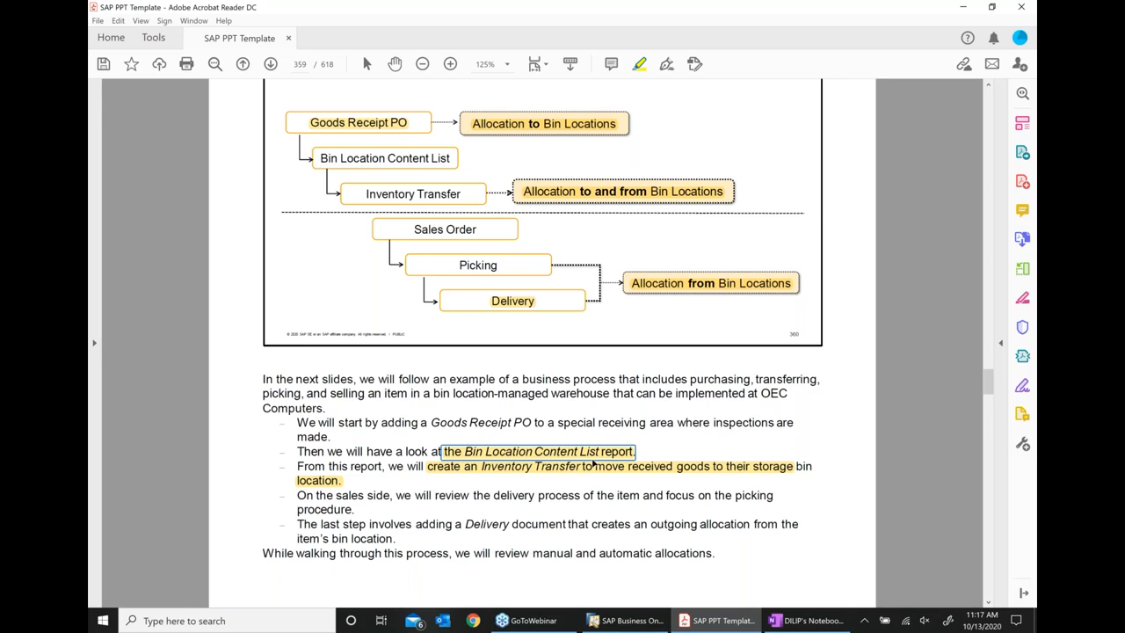
left_click(648, 621)
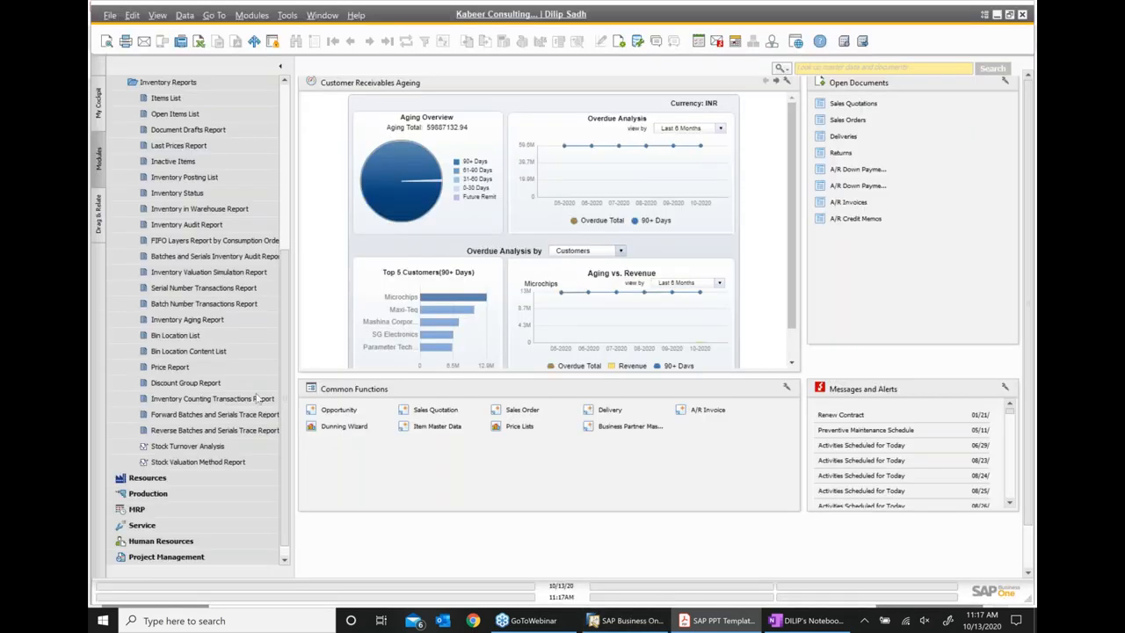
left_click(195, 353)
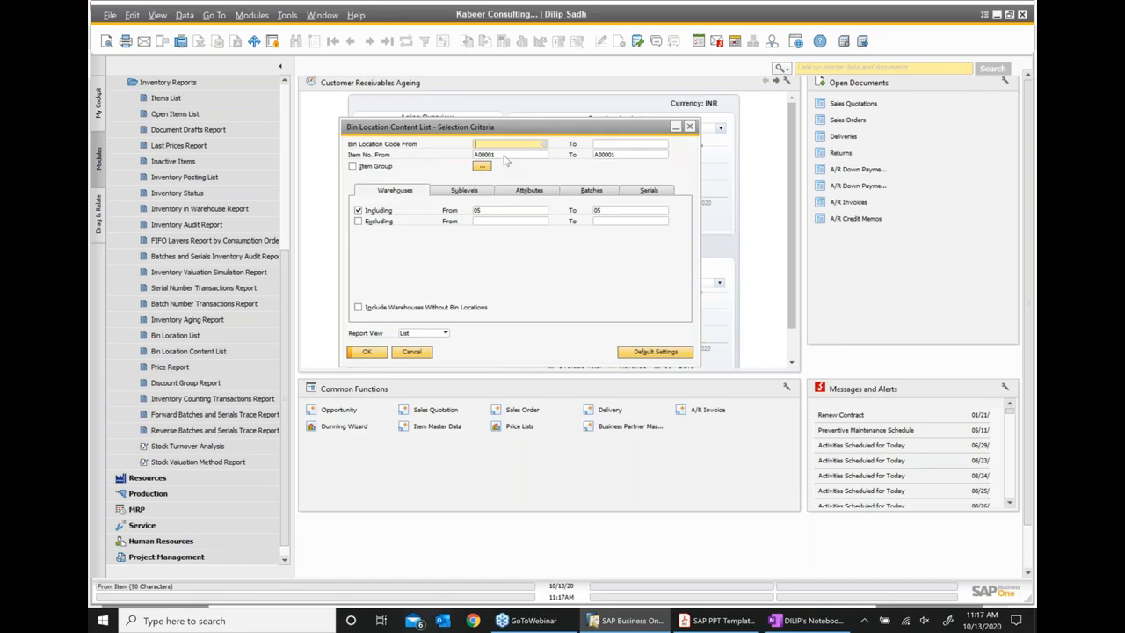
key("Tab")
key("Delete")
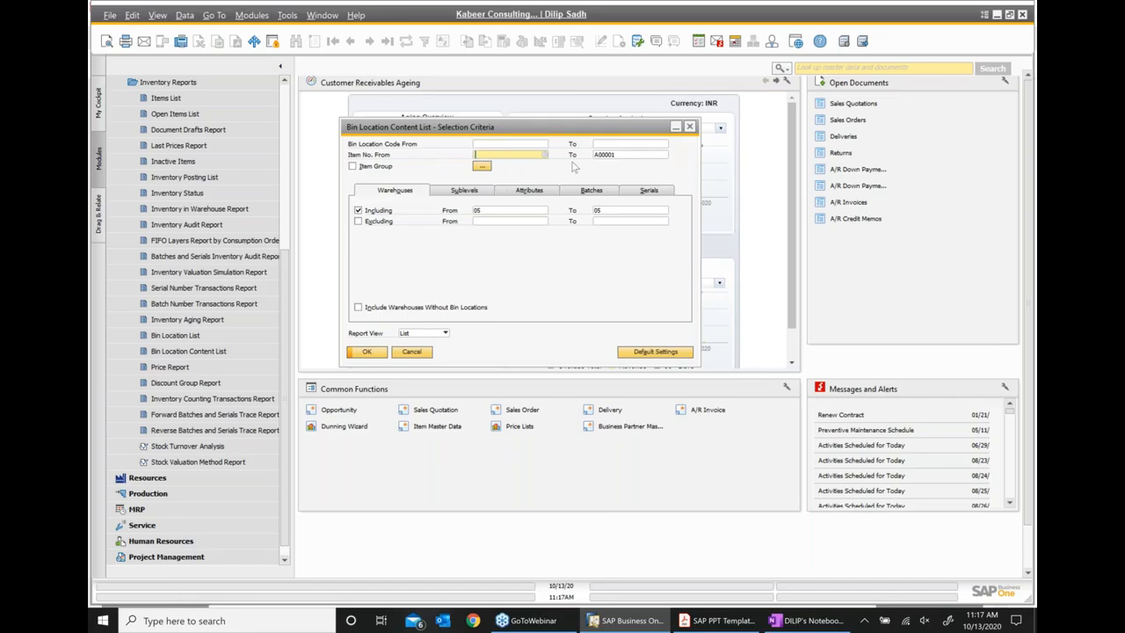
key("Tab")
key("Delete")
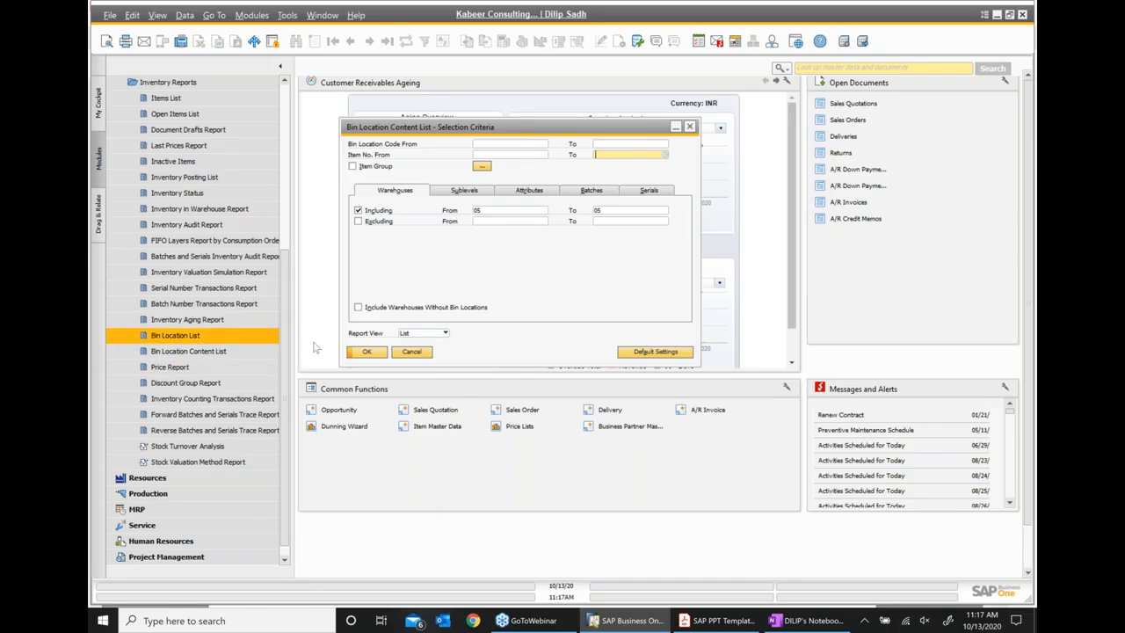
left_click(368, 351)
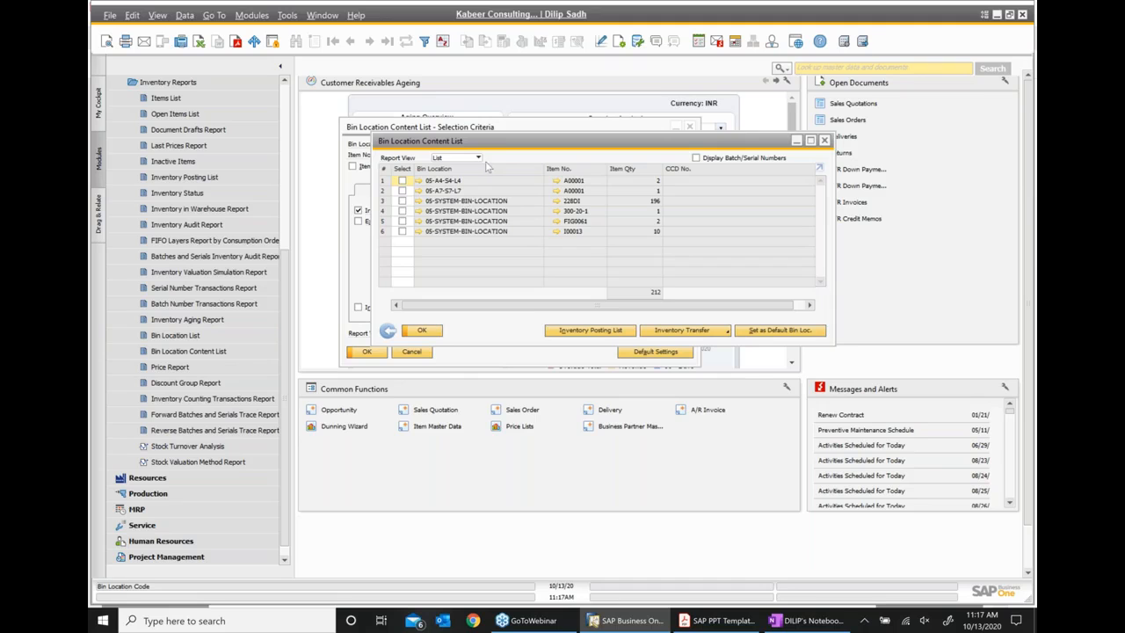
- Examine the Bin Location Content List in Hierarchical view at full window size, then return it to List view
left_click_drag(502, 192, 466, 280)
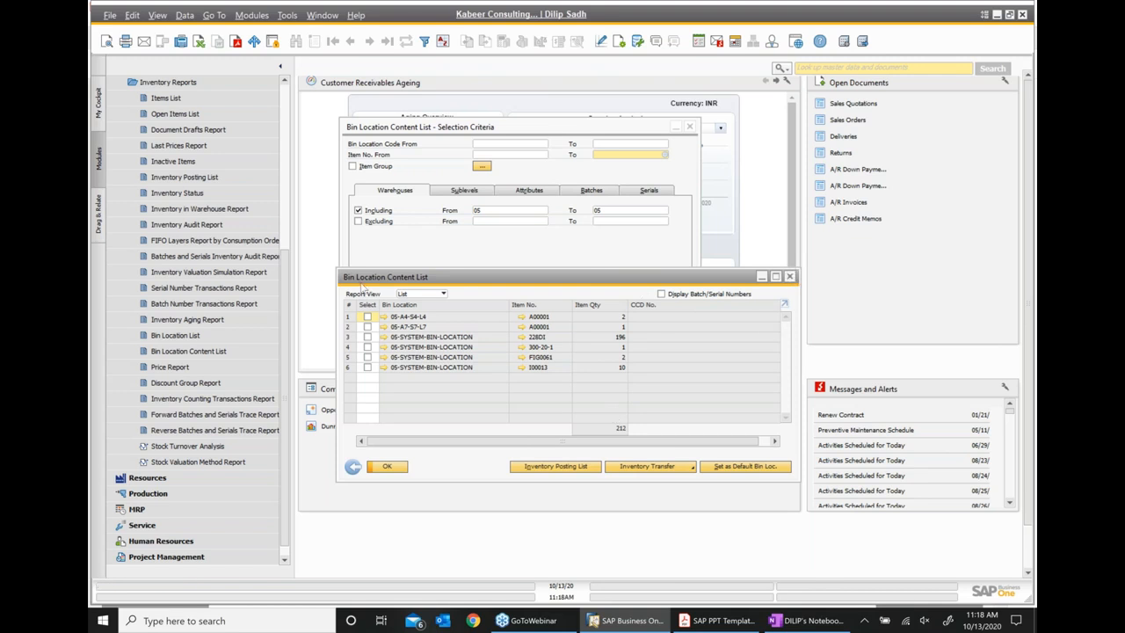
left_click(445, 294)
left_click(415, 314)
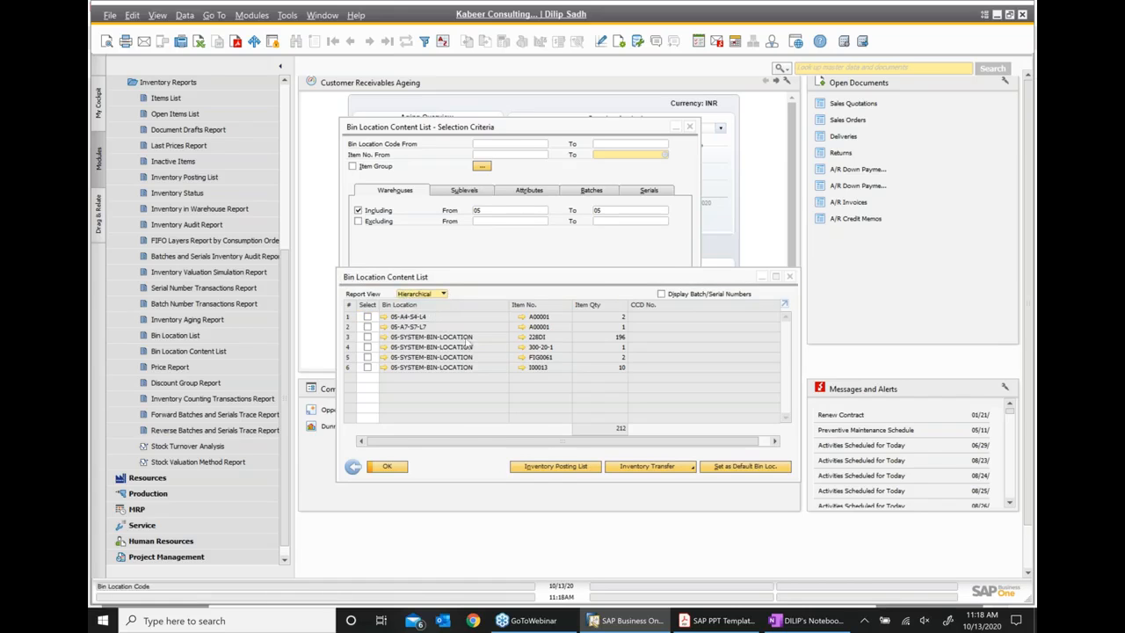
left_click(776, 277)
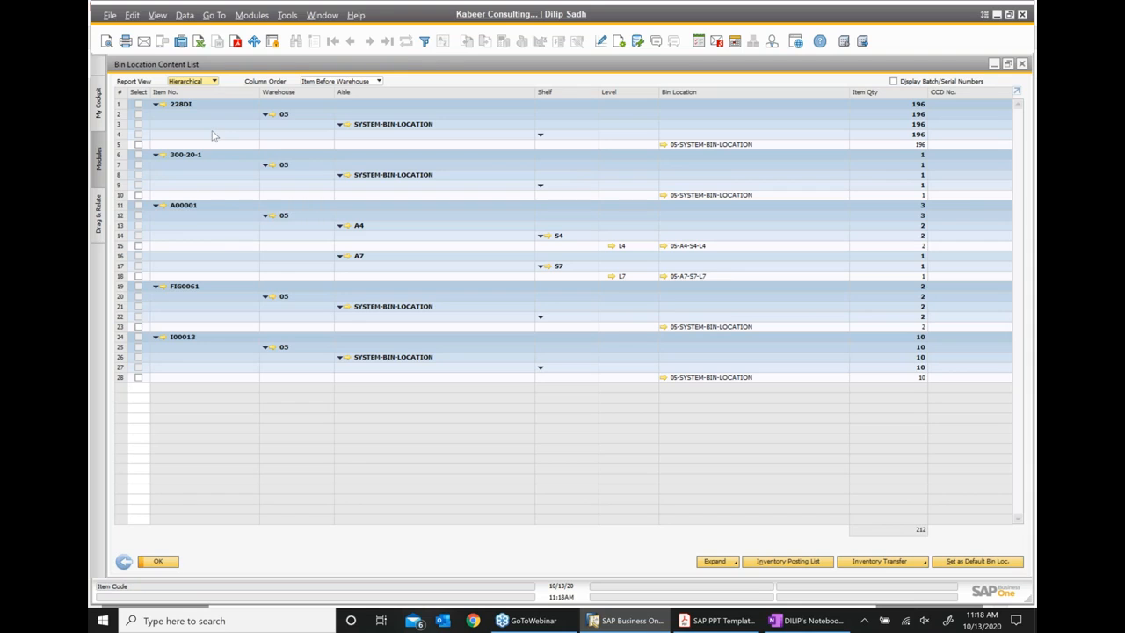
left_click(208, 81)
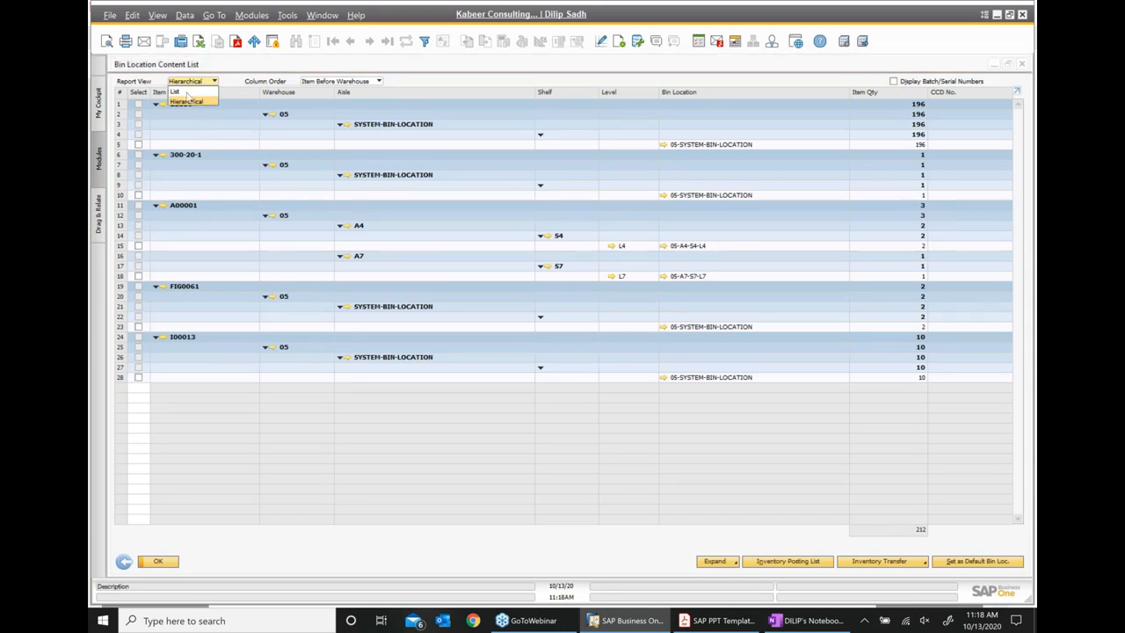
left_click(176, 91)
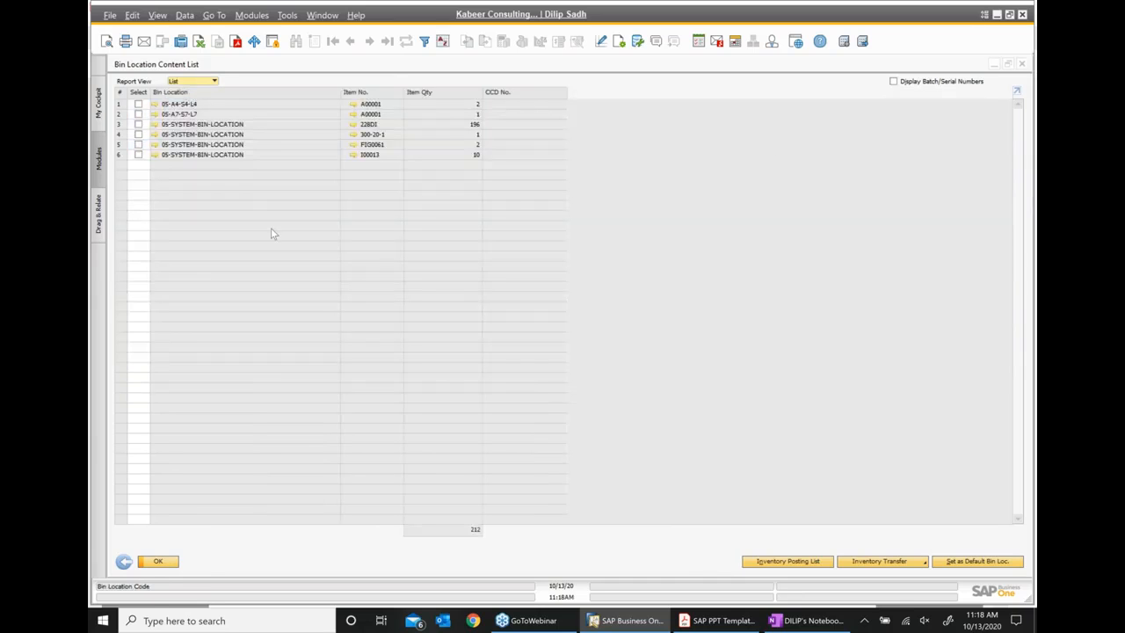
- Close the bin location report and its selection criteria, then advance to the "Allocations in Goods Receipt PO" slide in Acrobat Reader
left_click(1021, 65)
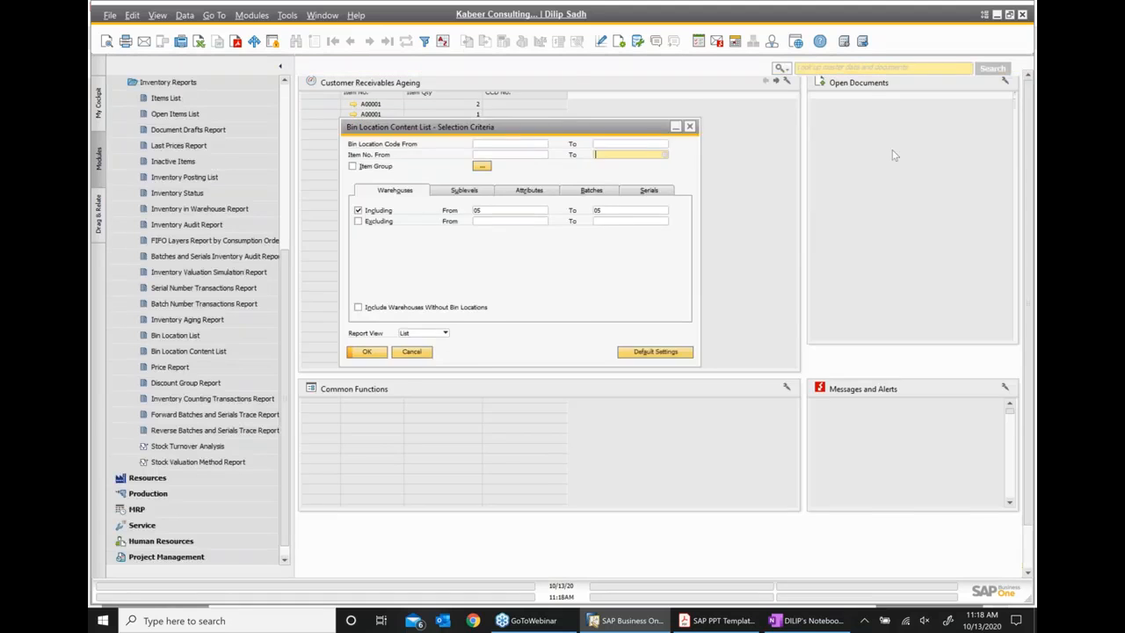
left_click(692, 125)
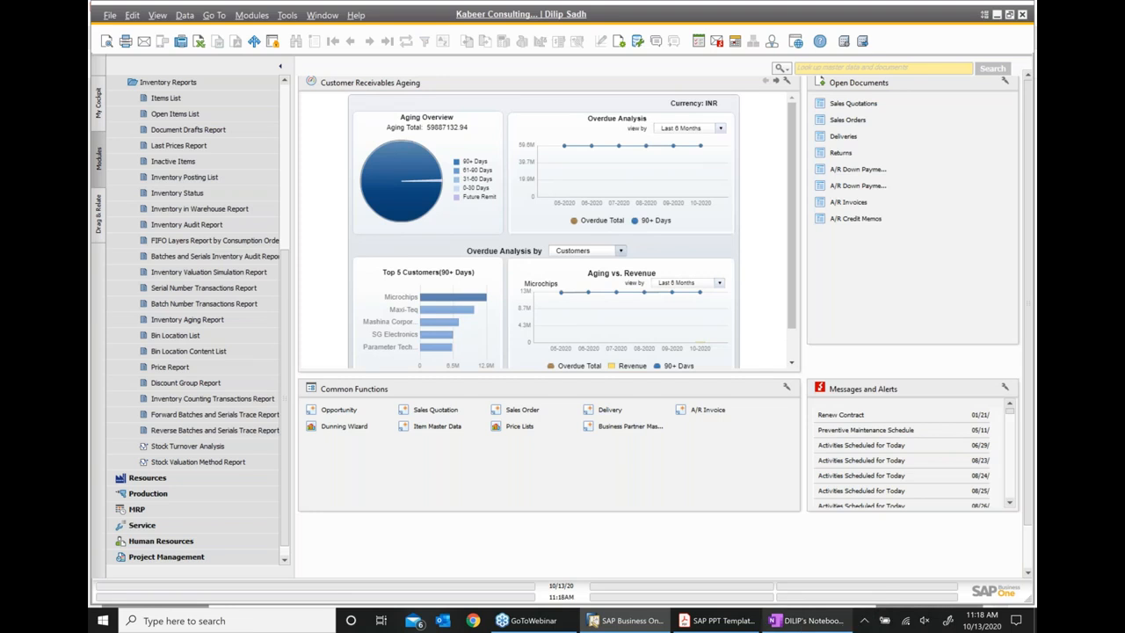
mouse_move(707, 626)
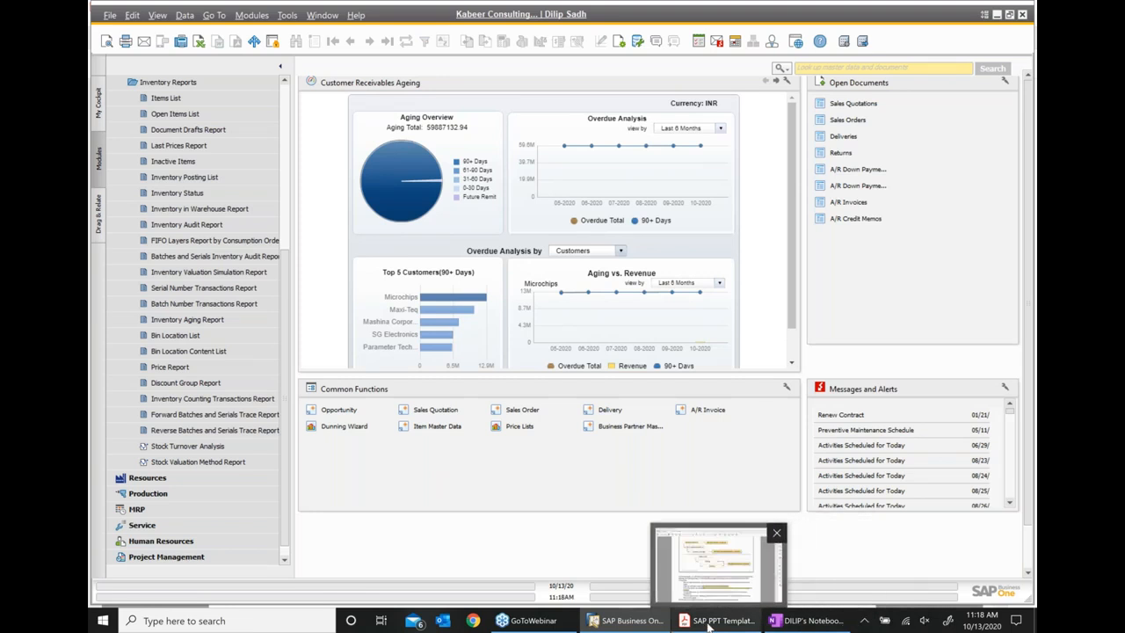
left_click(709, 625)
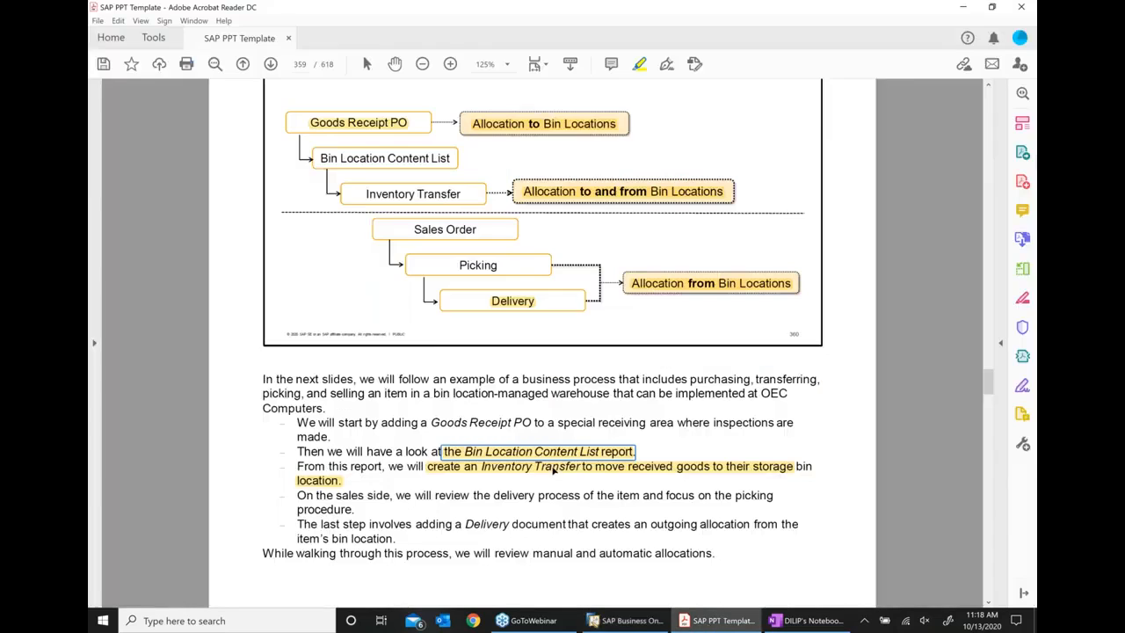
left_click(266, 65)
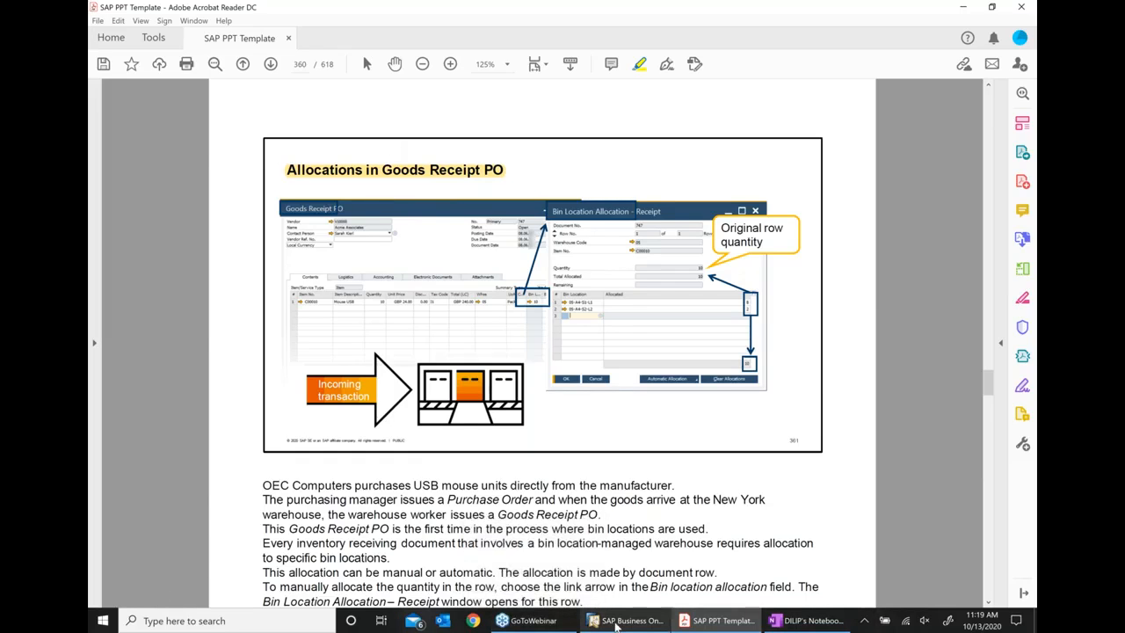
- Switch to SAP Business One and open a new purchase order from the purchasing module
left_click(618, 625)
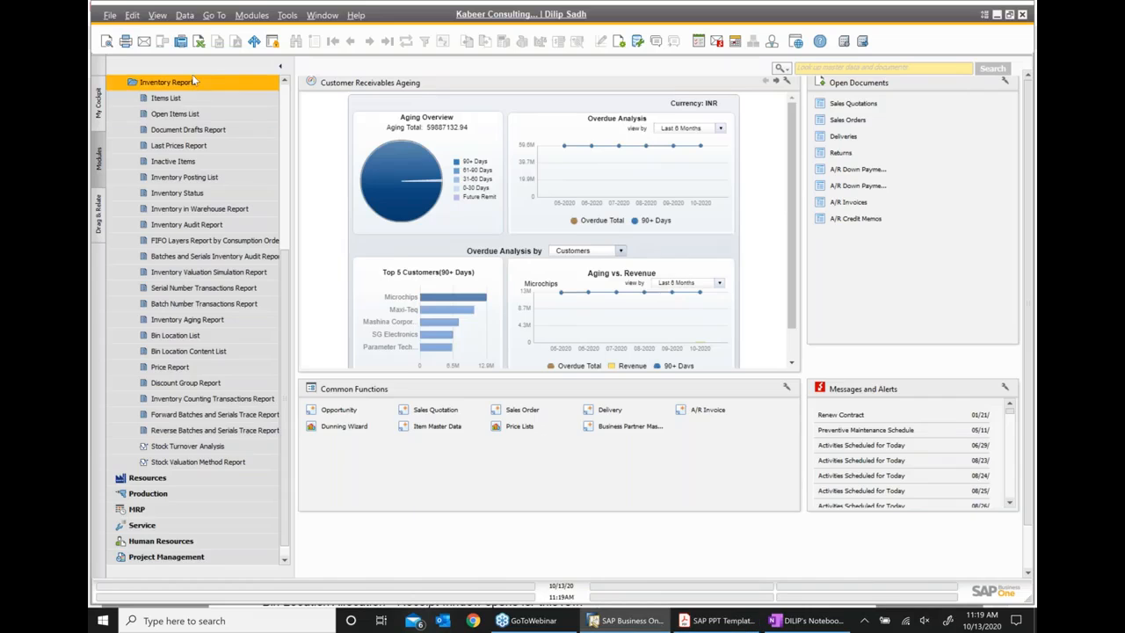
left_click(191, 77)
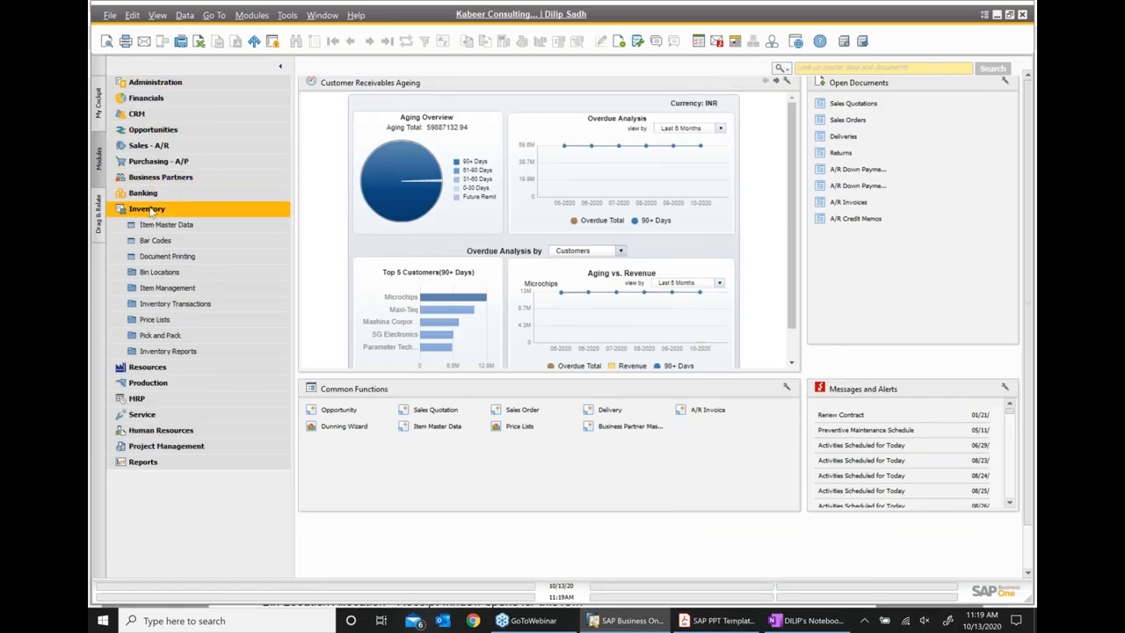
left_click(147, 209)
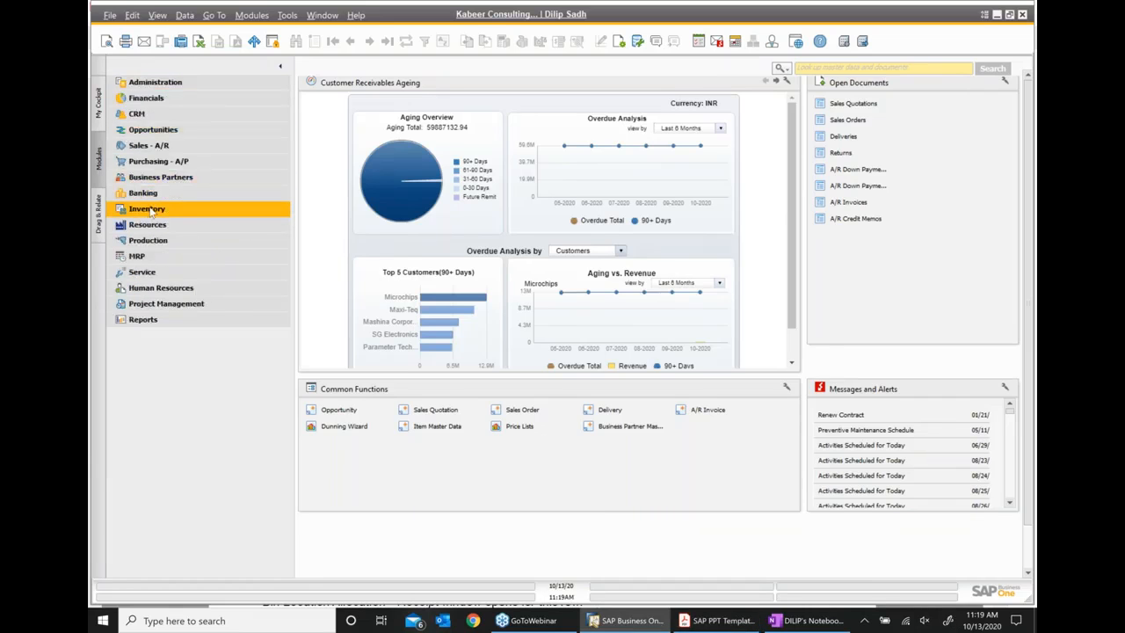
left_click(160, 163)
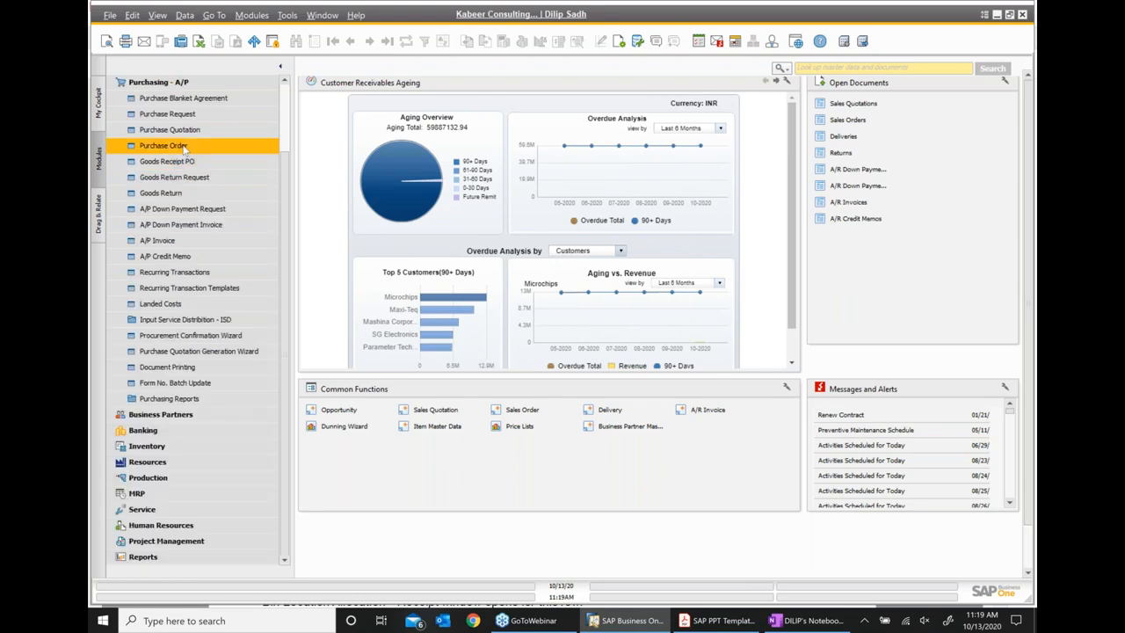
left_click(164, 146)
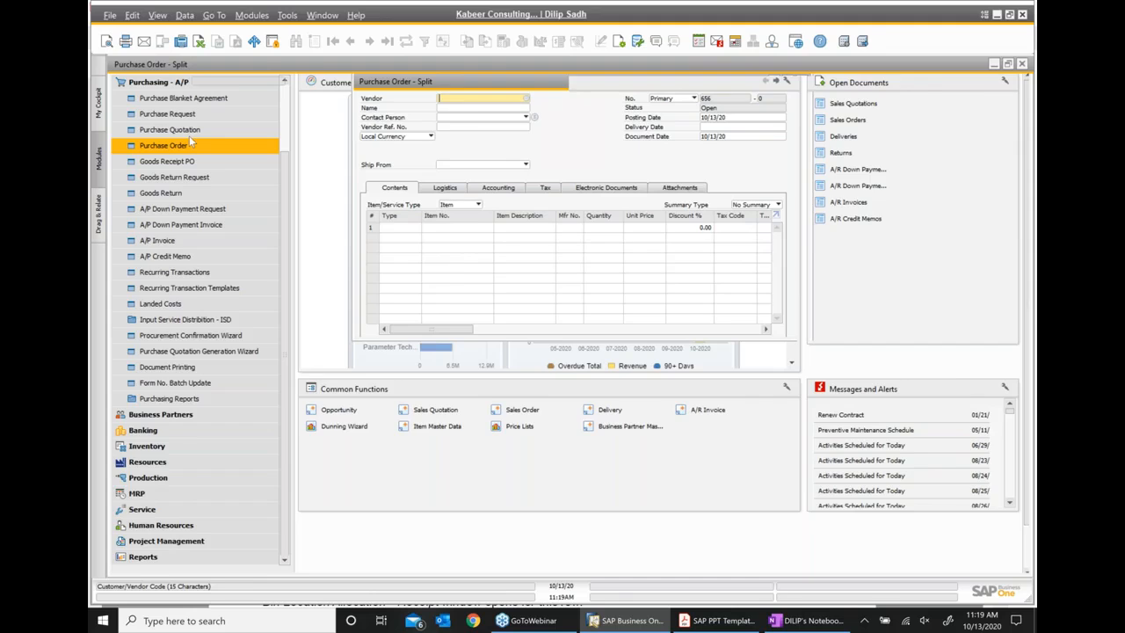
- Choose IMPCO LIMITED as the vendor of the purchase order
key("Tab")
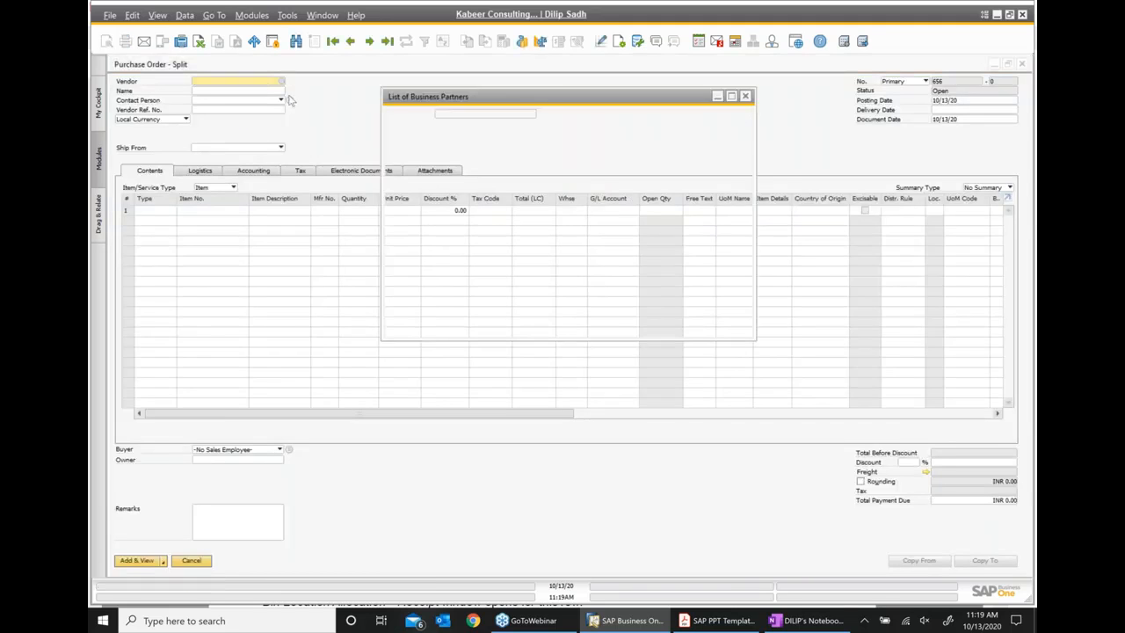
key("Down")
key("Down")
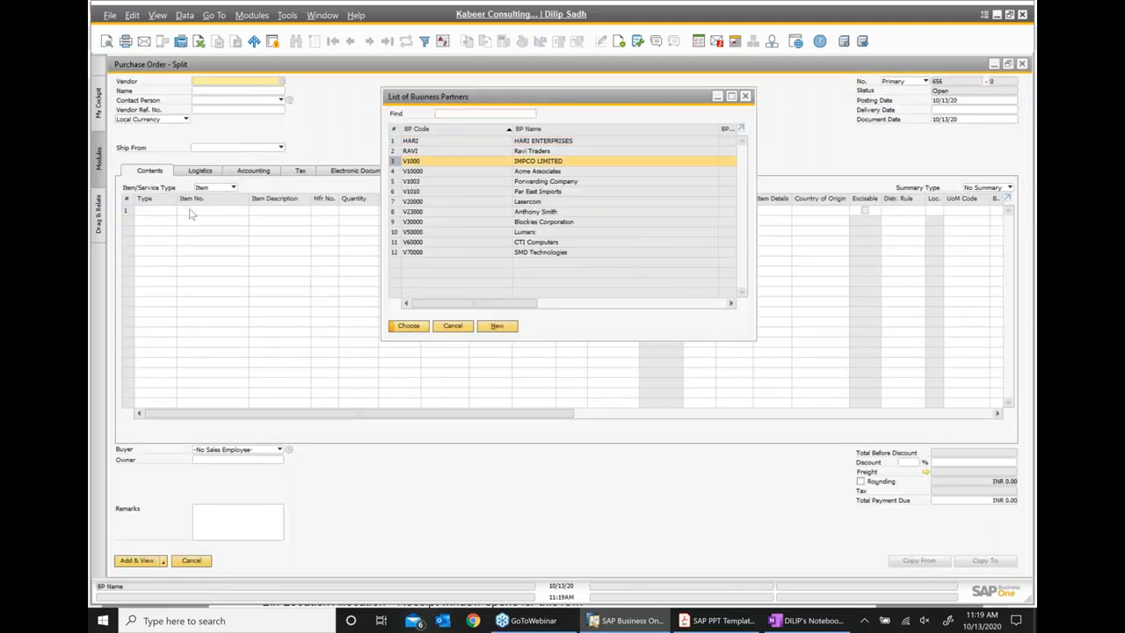
key("Return")
- Look up item codes beginning with FIG, FG02, FG03 and FG07 in the first order line, leaving FG entered
type("FIG")
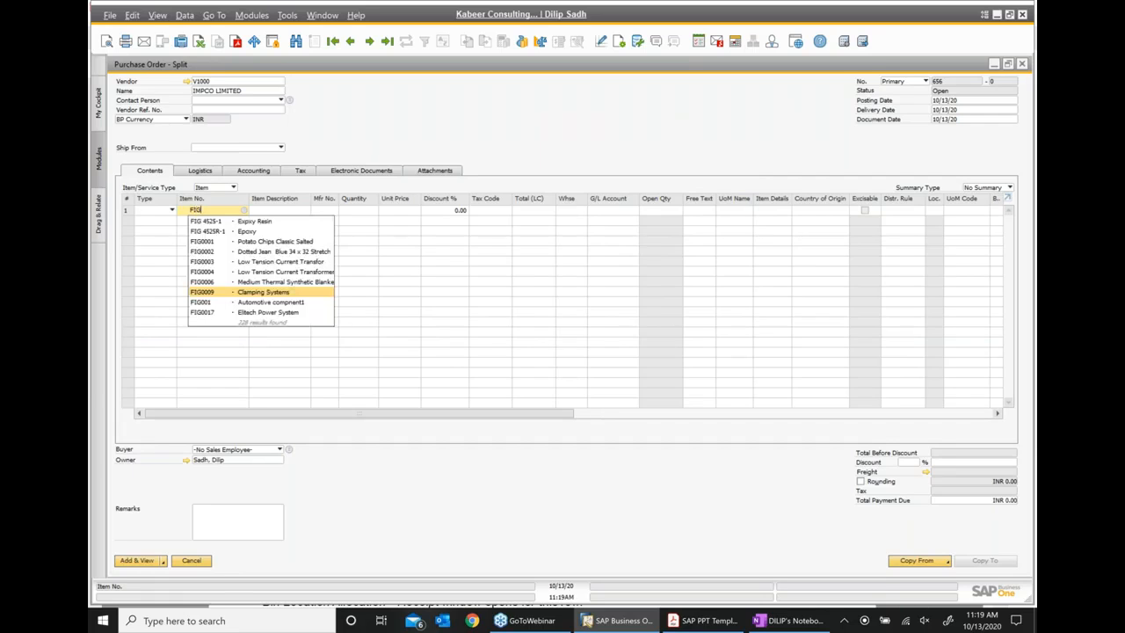
key("BackSpace")
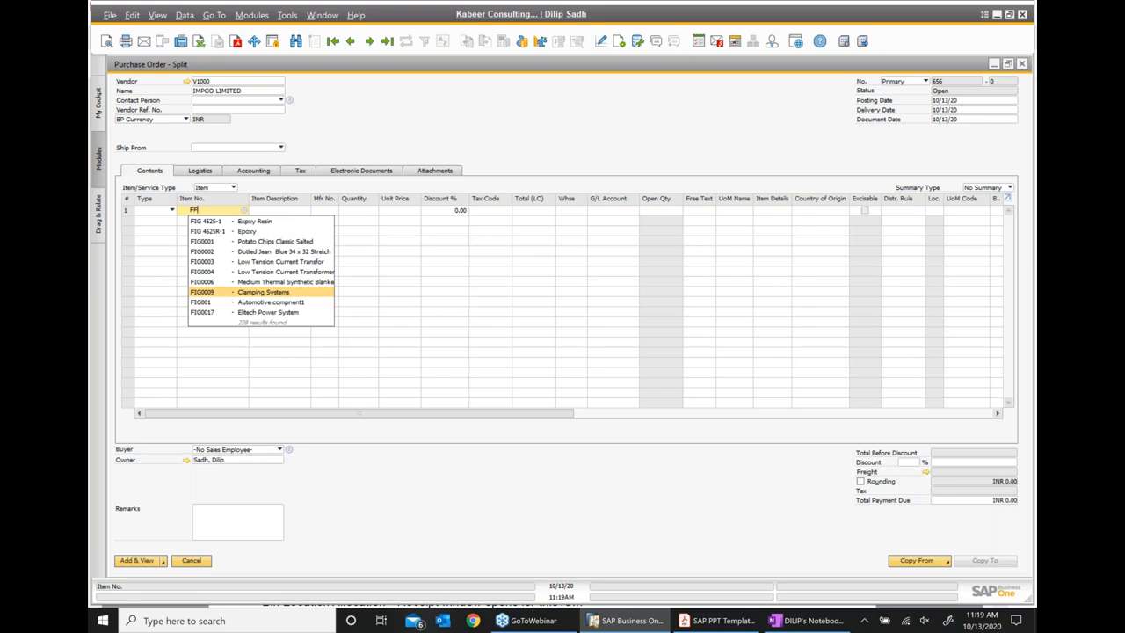
type("G02")
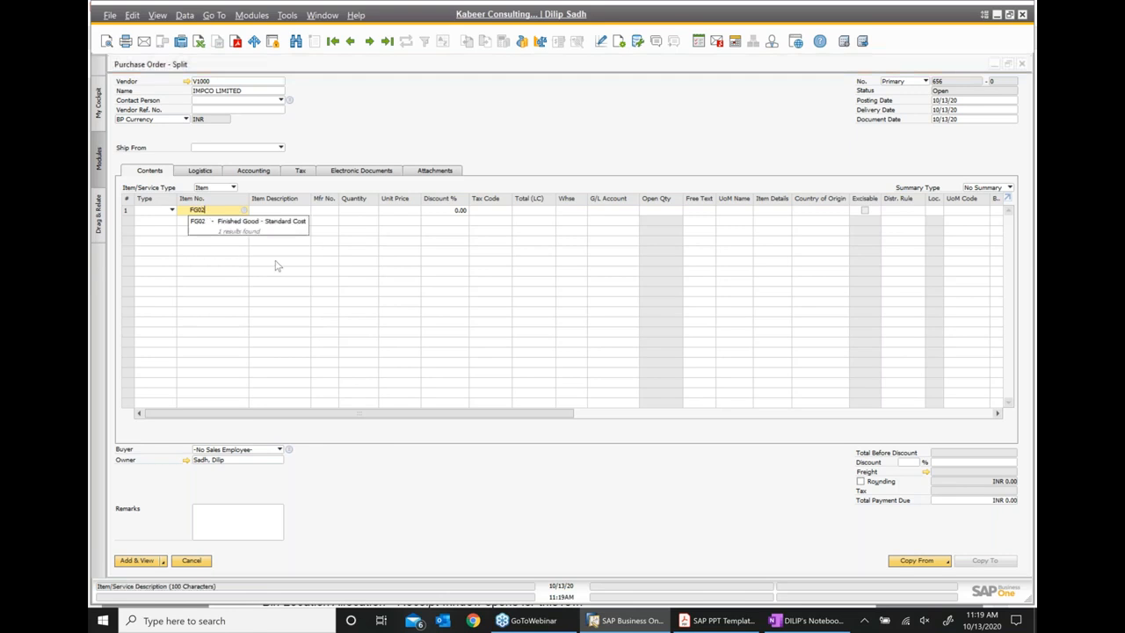
key("BackSpace")
type("3")
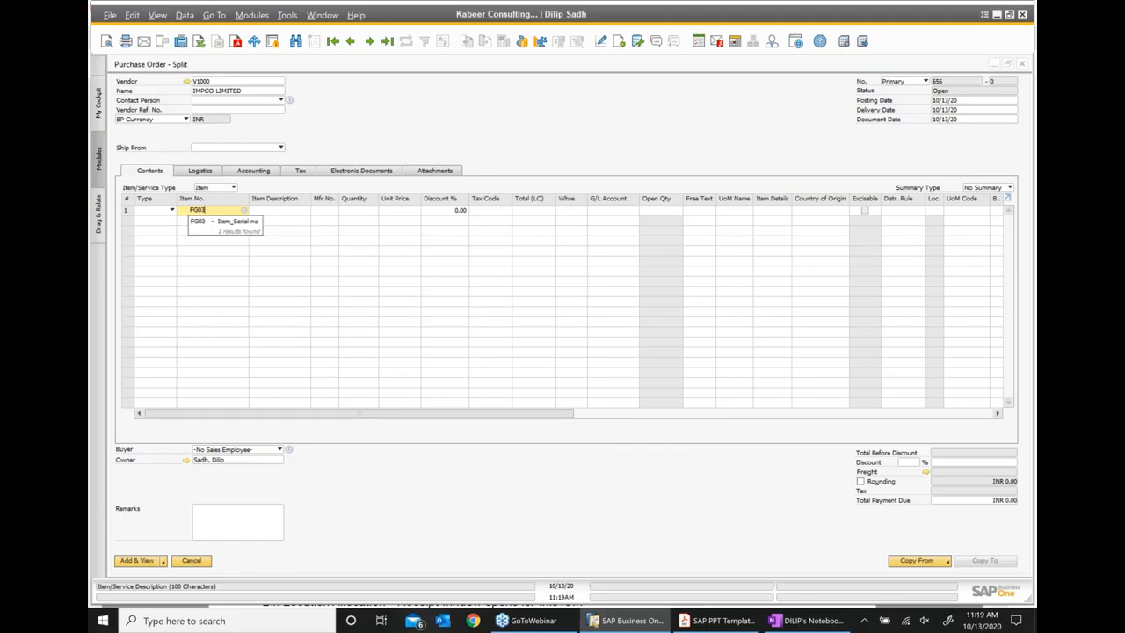
key("BackSpace")
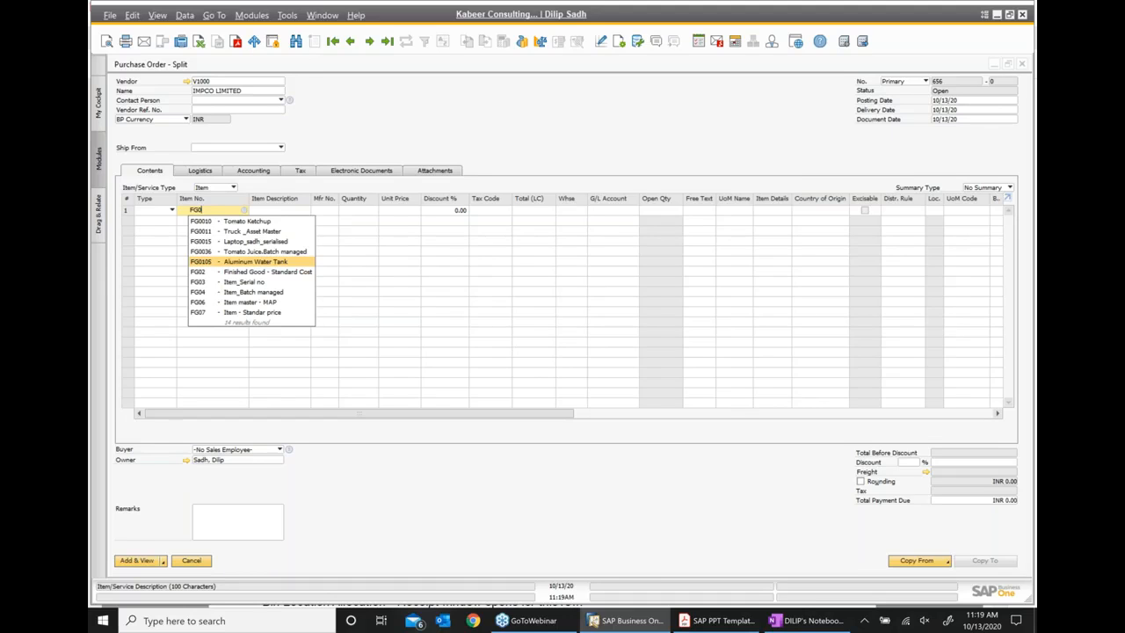
type("7")
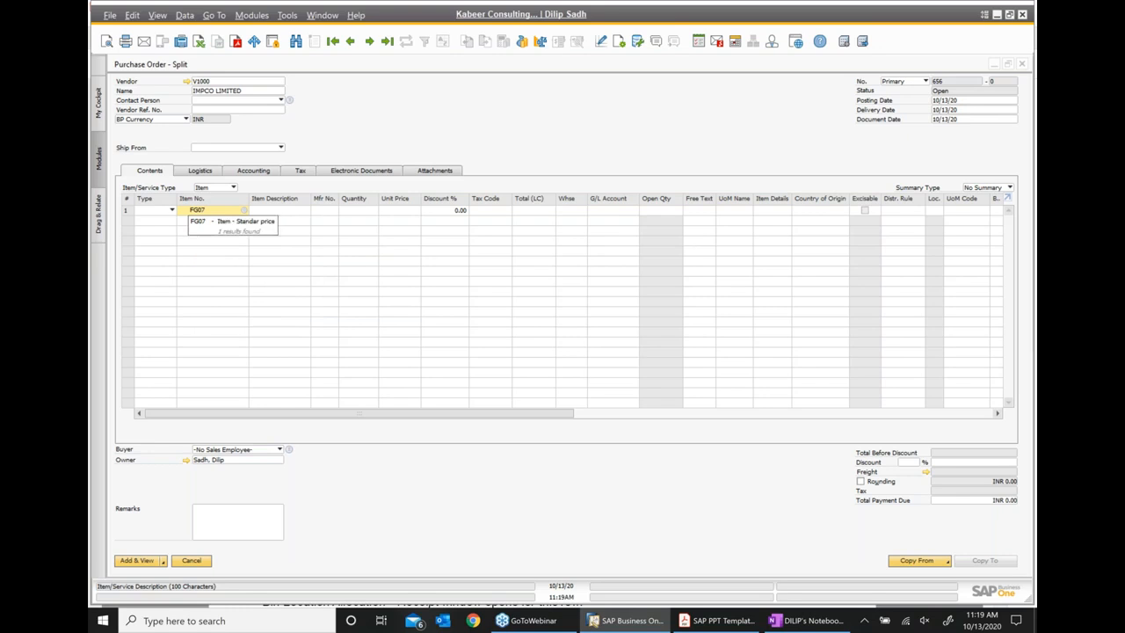
key("BackSpace")
key("BackSpace")
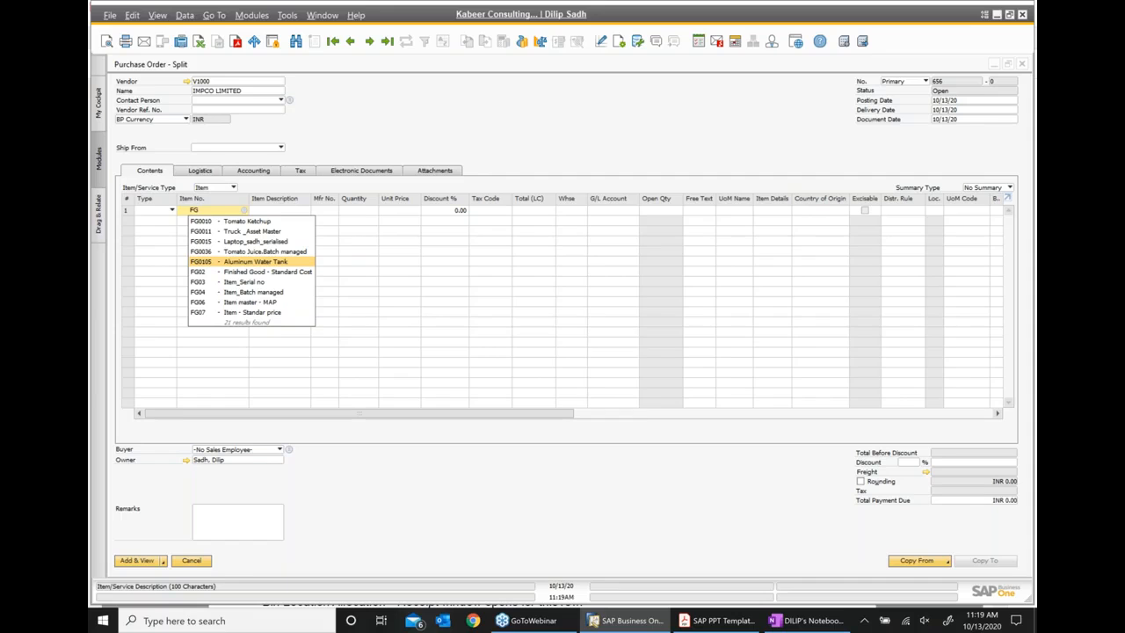
left_click(1026, 69)
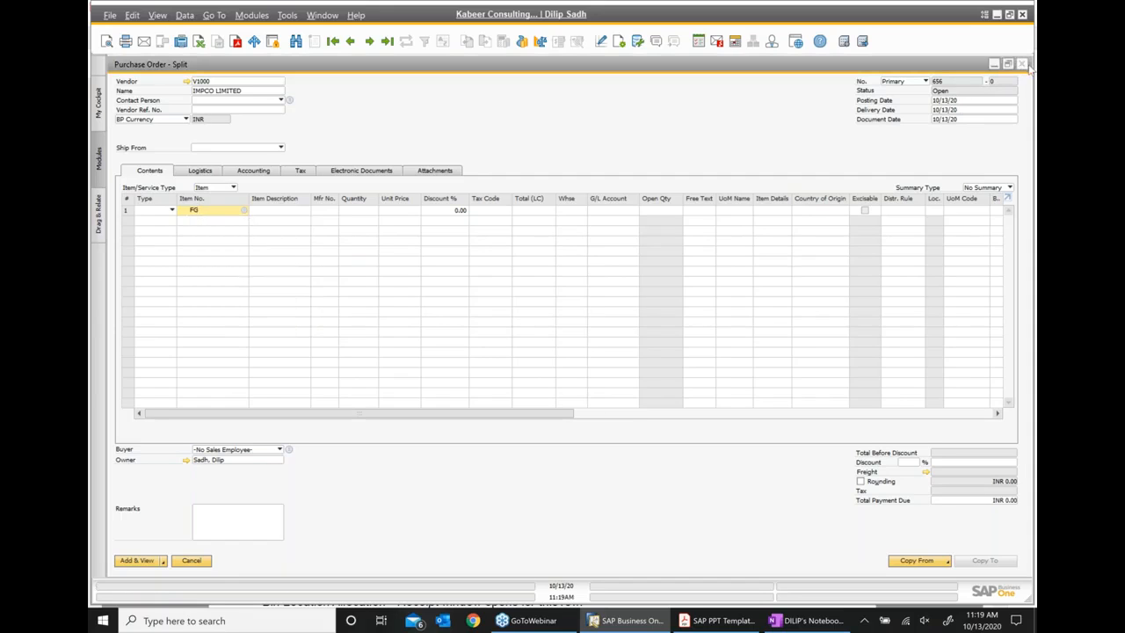
- Search the list of FG items for FIG02, then close the list without choosing an item
key("Tab")
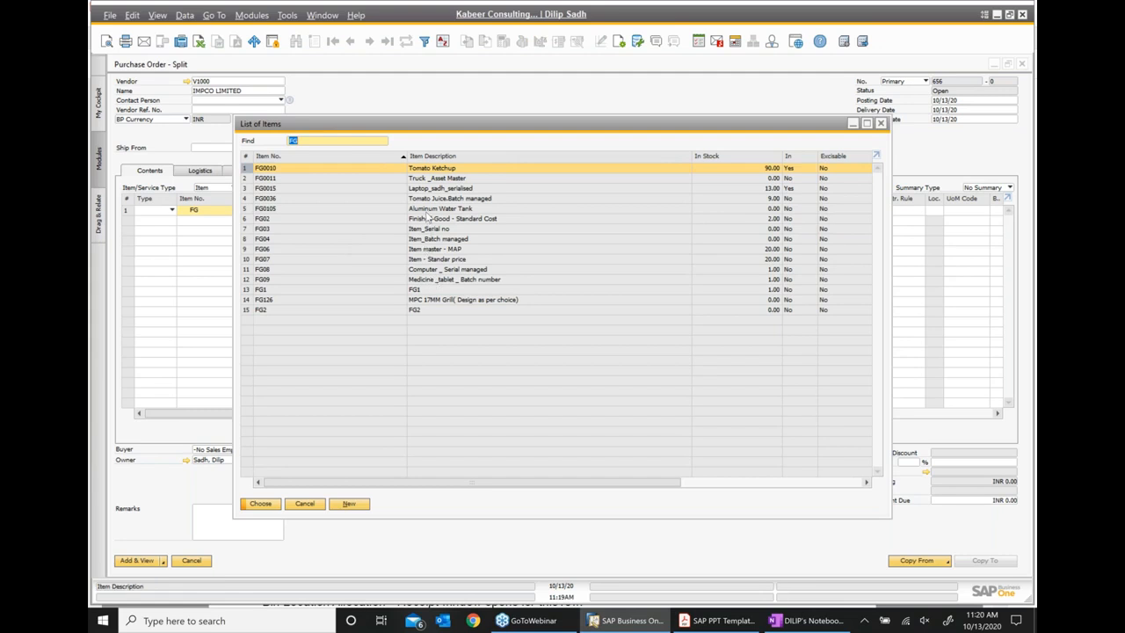
left_click(295, 141)
type("2")
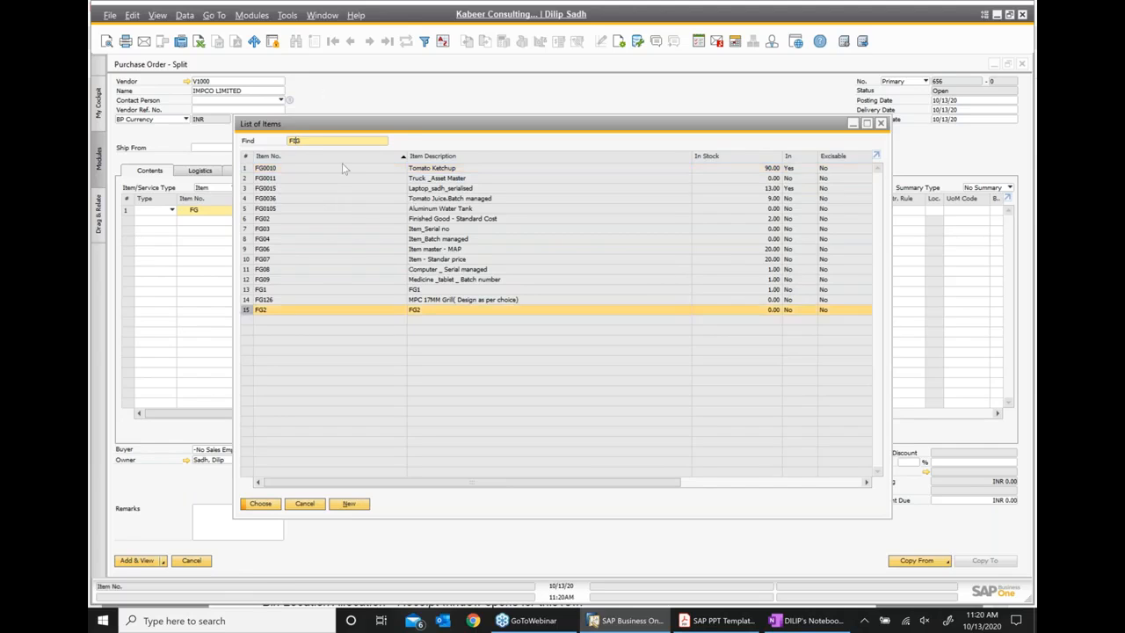
type("0")
type("2")
left_click(881, 124)
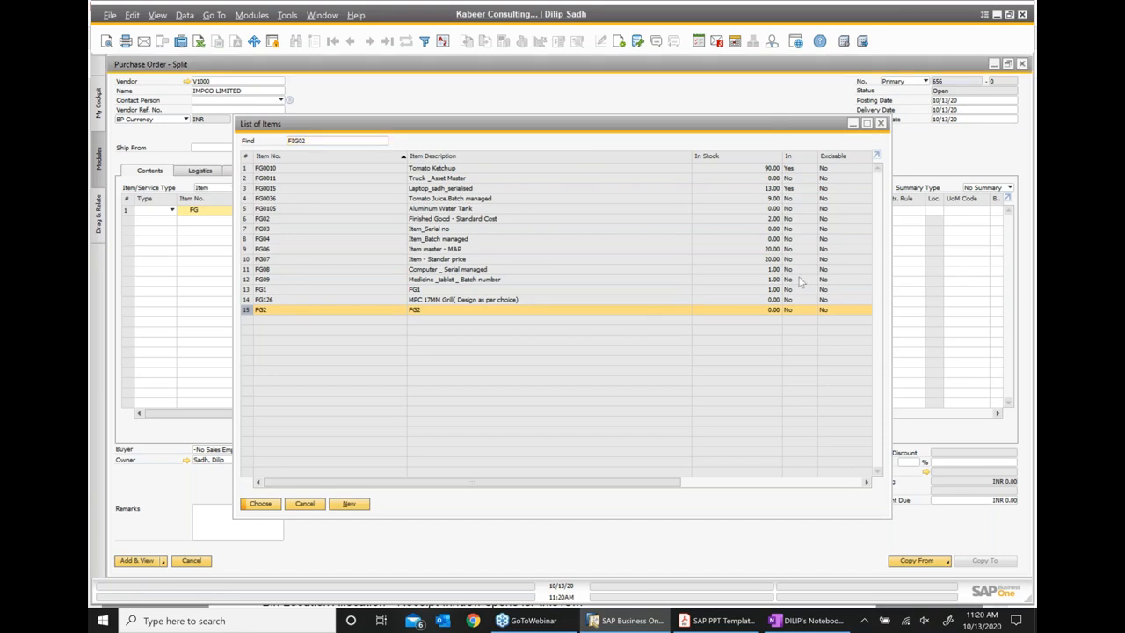
- Switch to OneNote and look back through the SAP B1 Class notes for the item code used in the end-to-end purchasing cycle
left_click(831, 627)
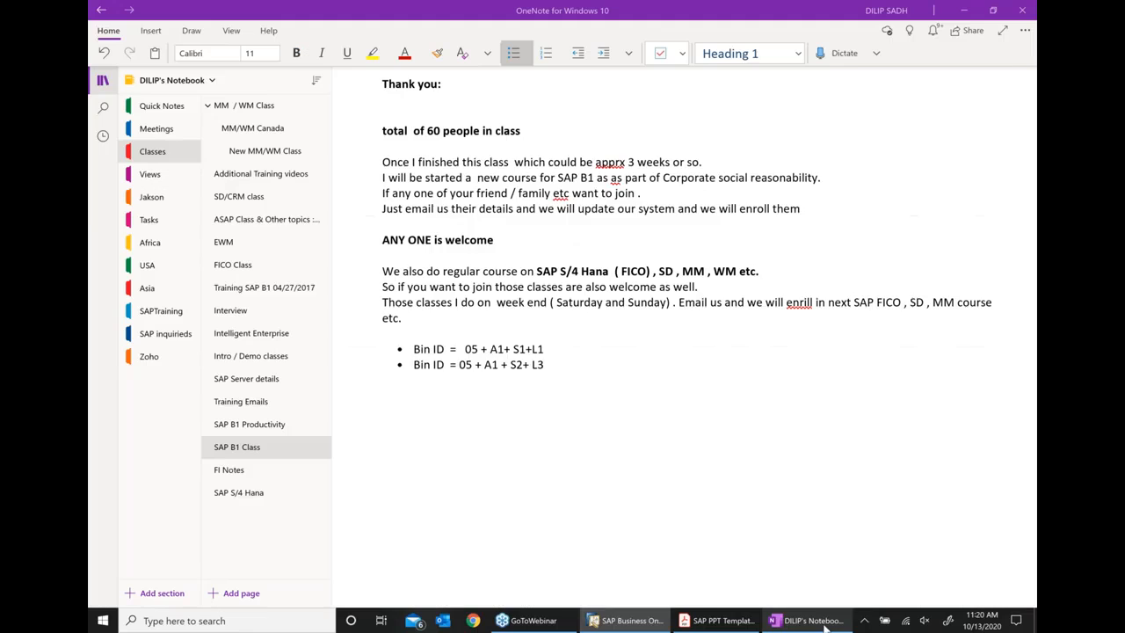
scroll(616, 269, "up", 10)
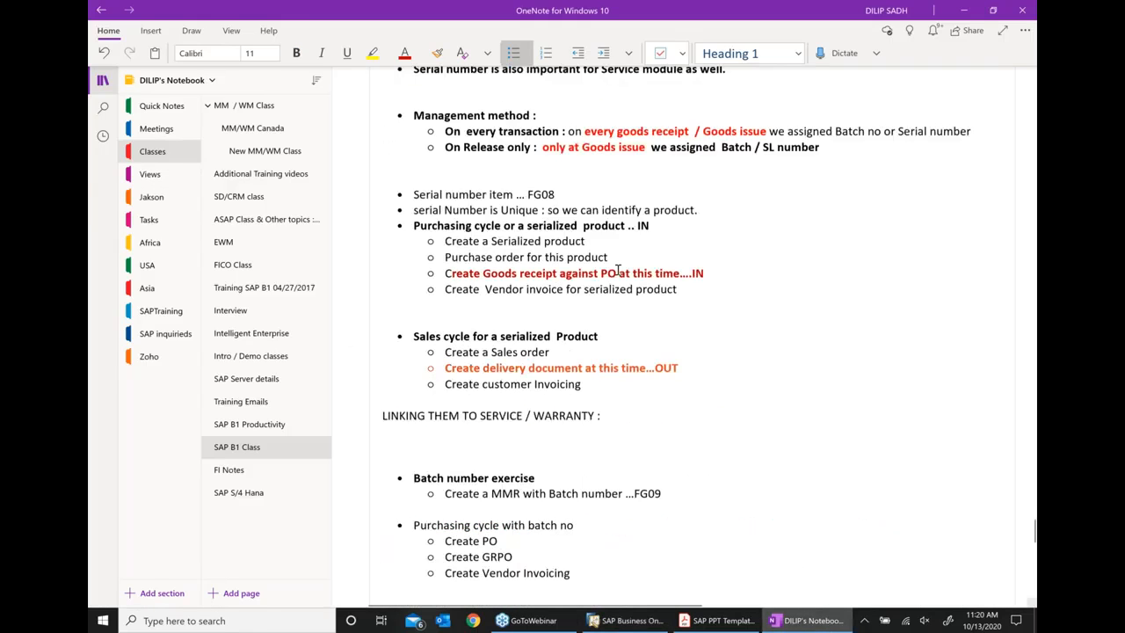
scroll(618, 270, "up", 10)
scroll(640, 387, "up", 10)
scroll(656, 336, "up", 8)
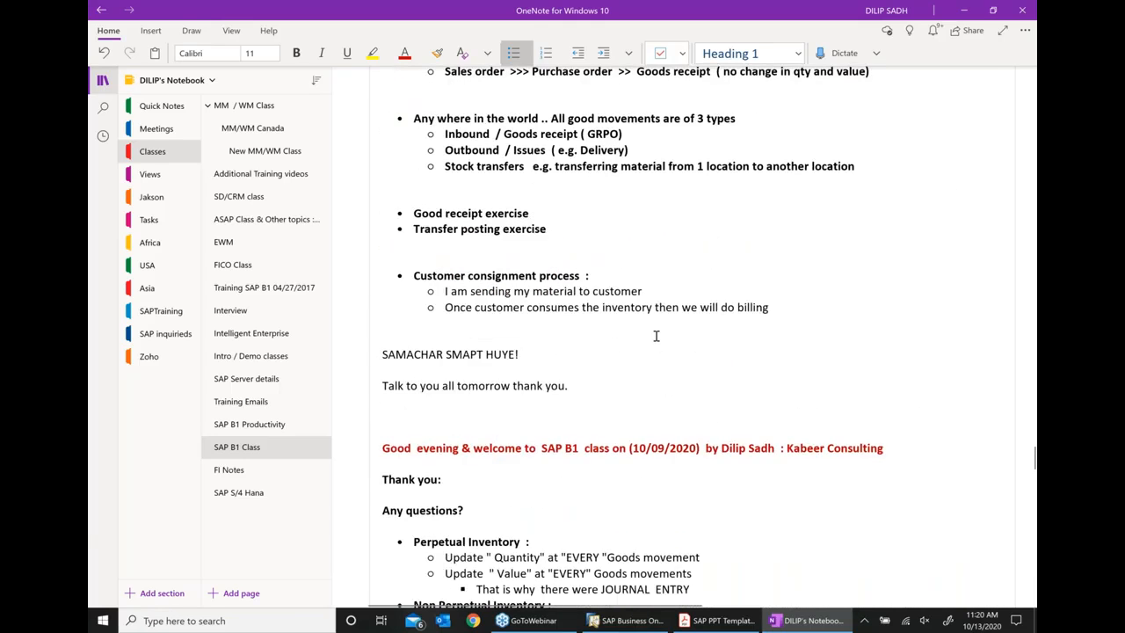
scroll(655, 336, "up", 10)
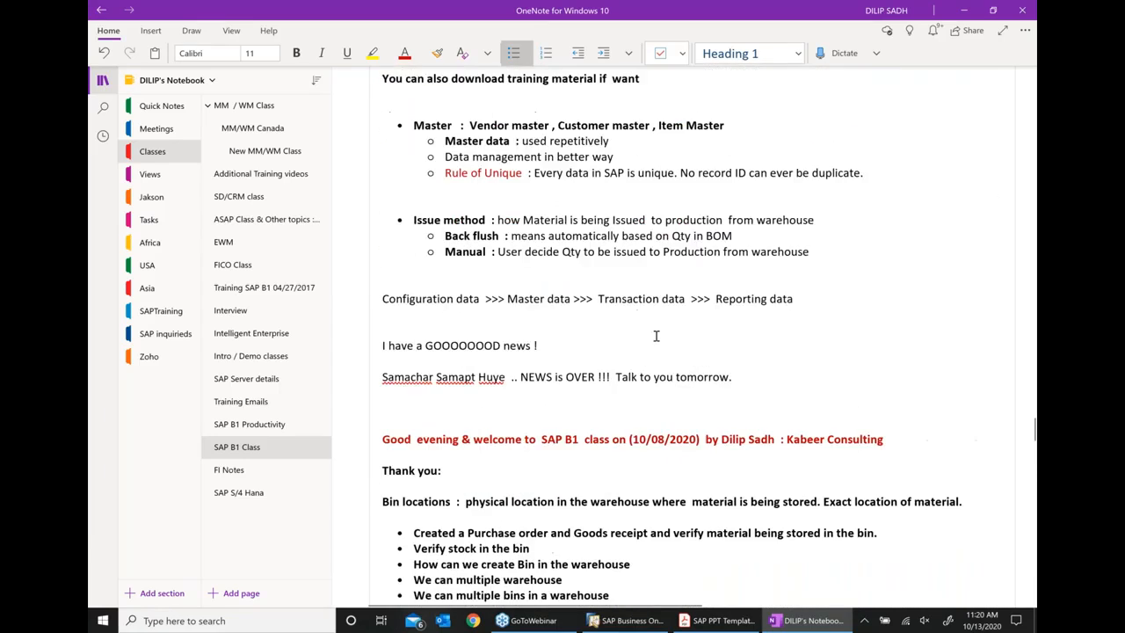
scroll(656, 336, "up", 5)
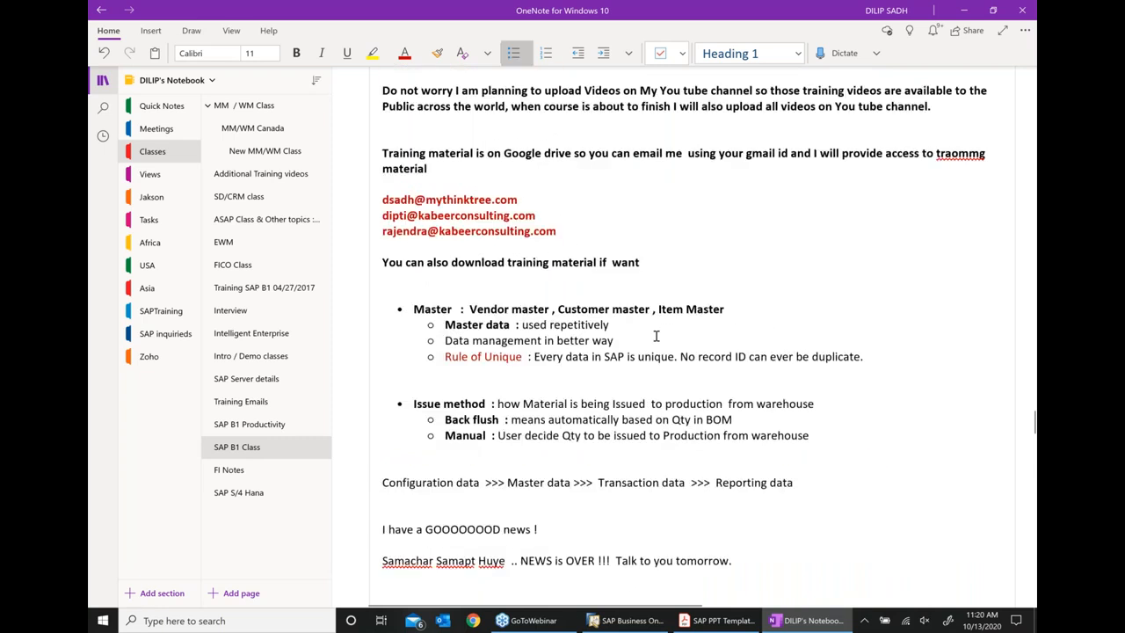
scroll(656, 336, "up", 15)
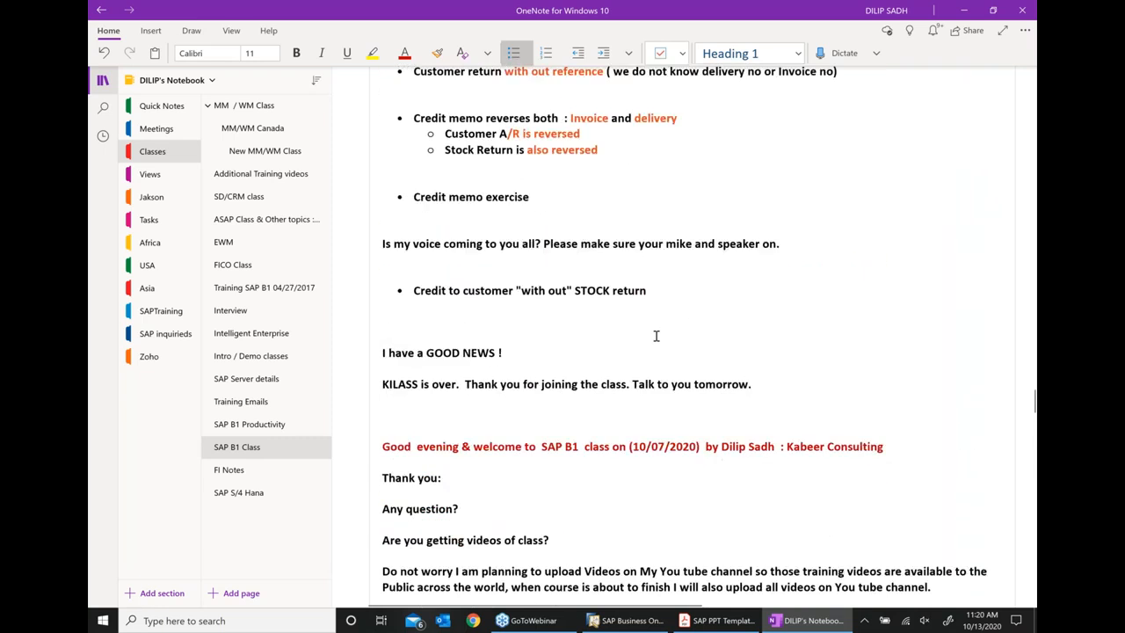
scroll(656, 336, "up", 3)
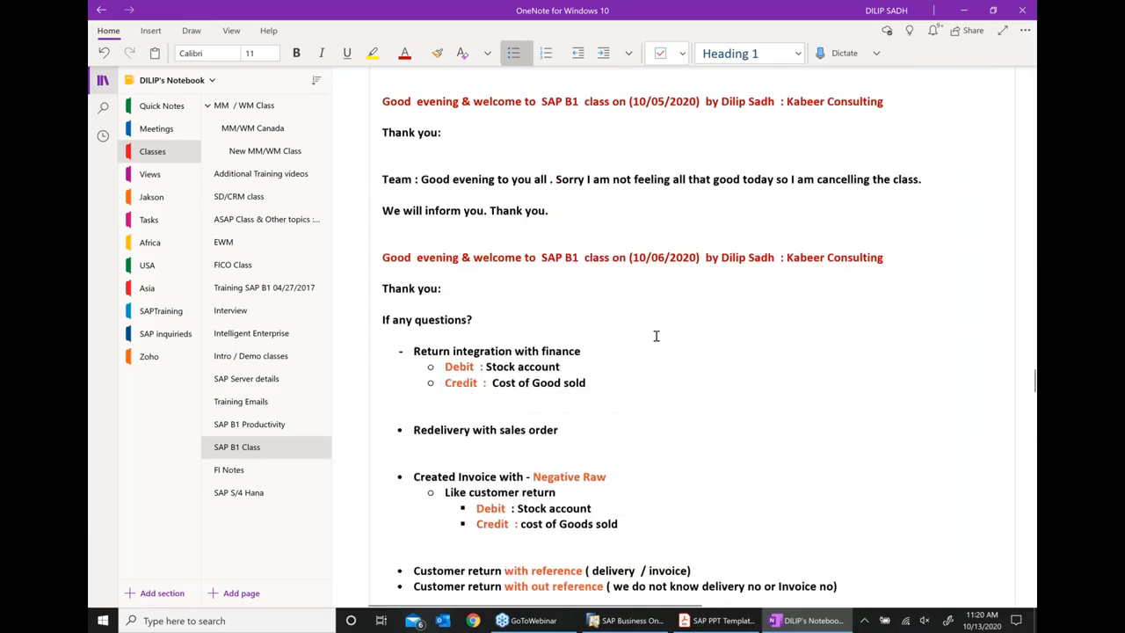
scroll(656, 336, "up", 10)
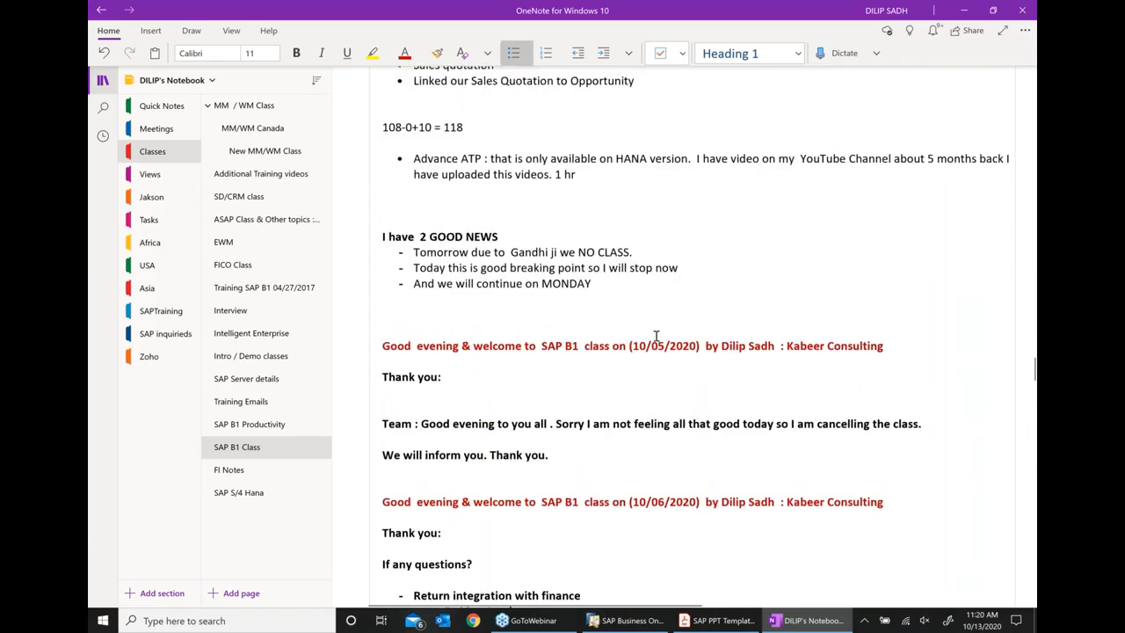
scroll(655, 336, "up", 10)
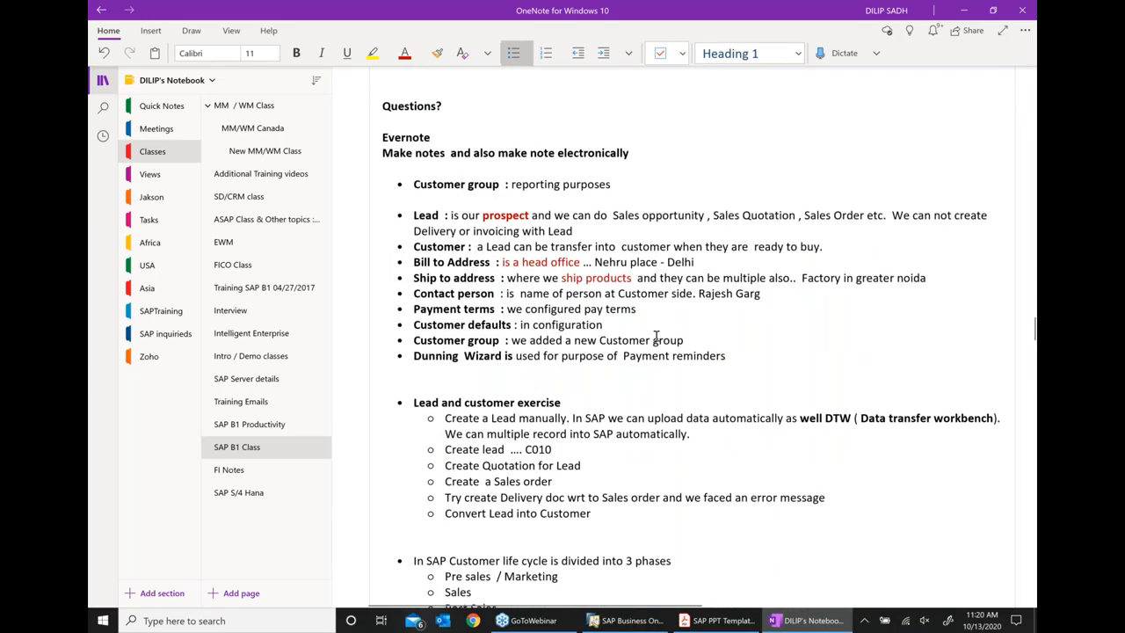
scroll(655, 336, "down", 10)
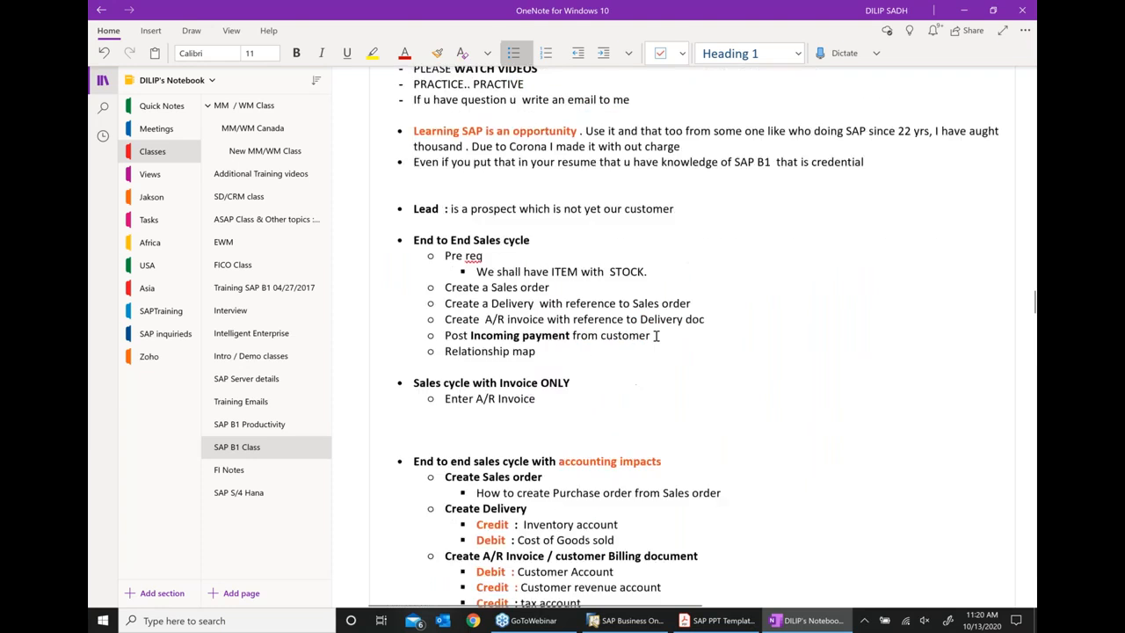
scroll(656, 336, "up", 2)
scroll(656, 336, "up", 3)
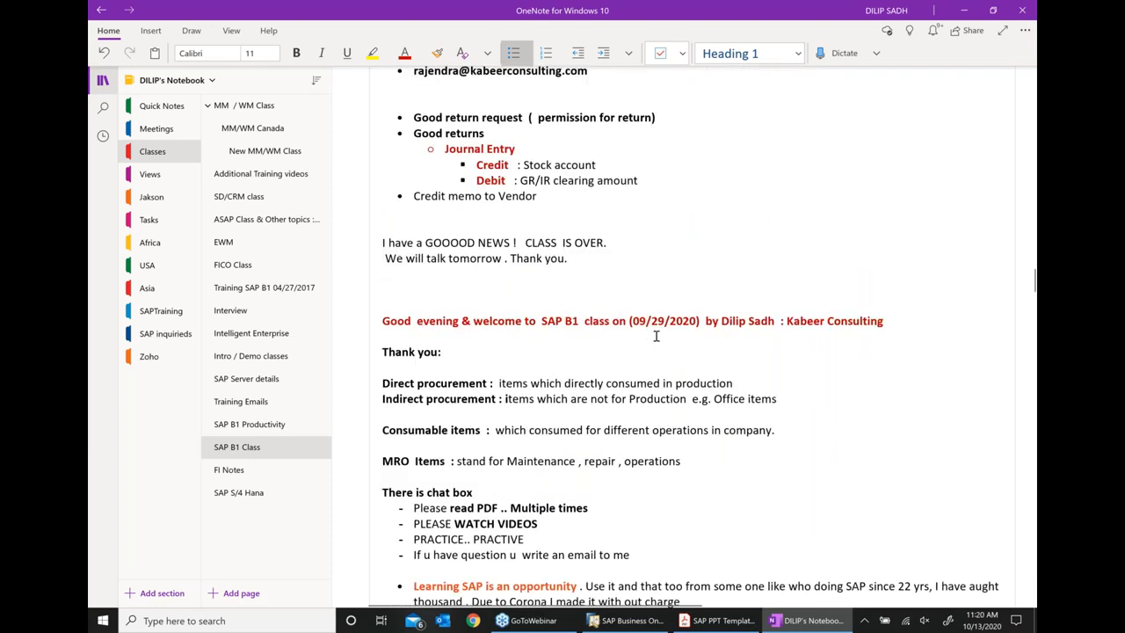
scroll(656, 336, "up", 2)
scroll(695, 337, "up", 2)
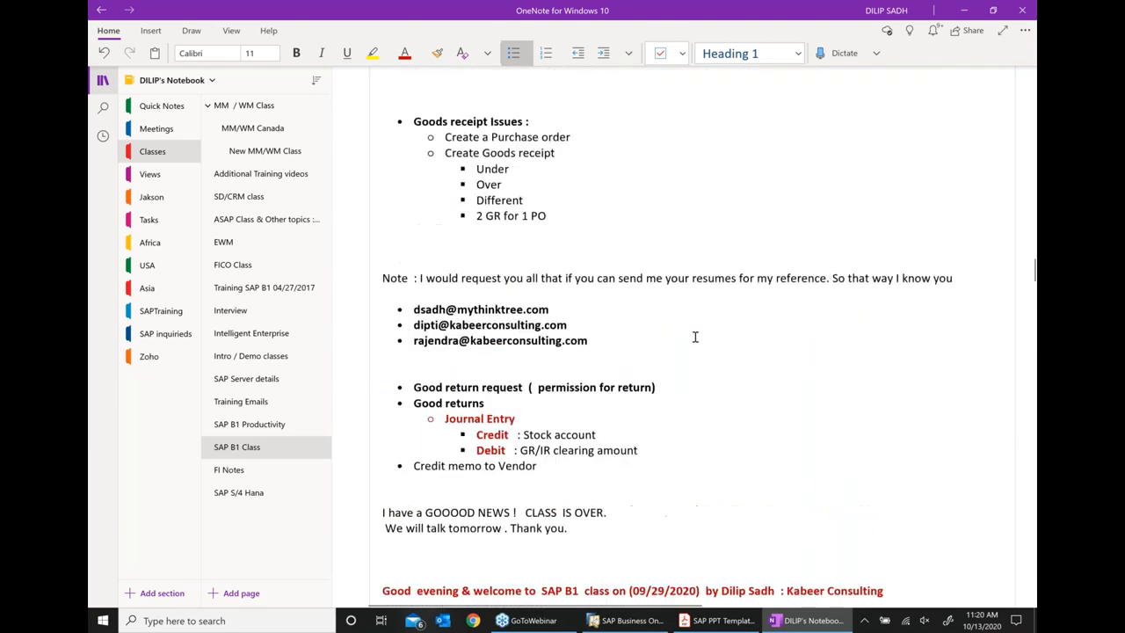
scroll(695, 337, "up", 4)
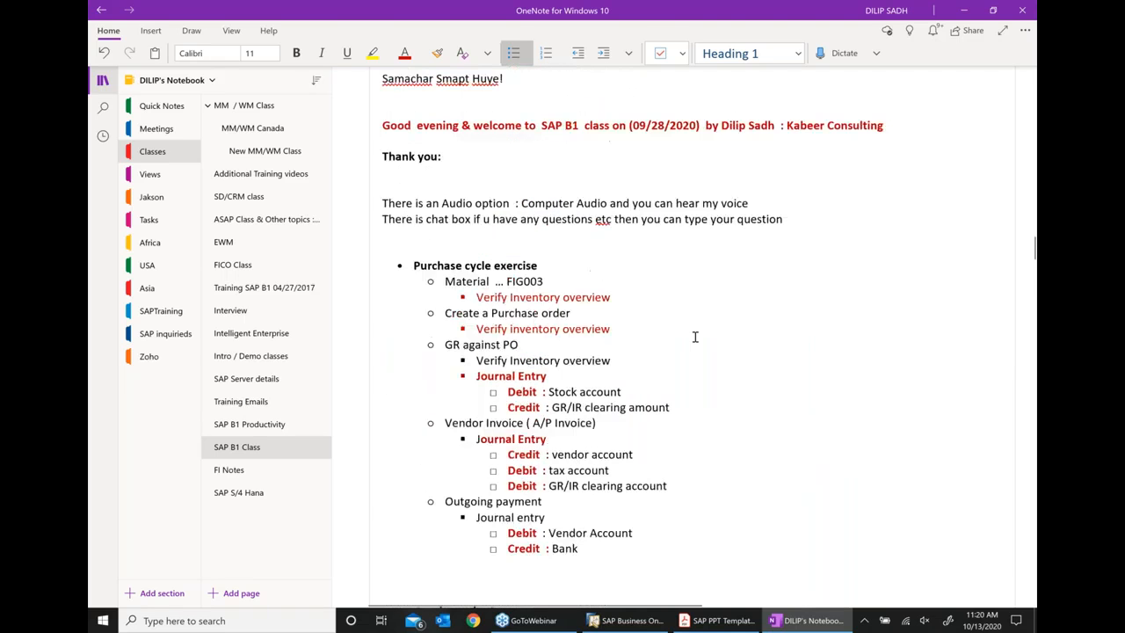
scroll(695, 337, "up", 4)
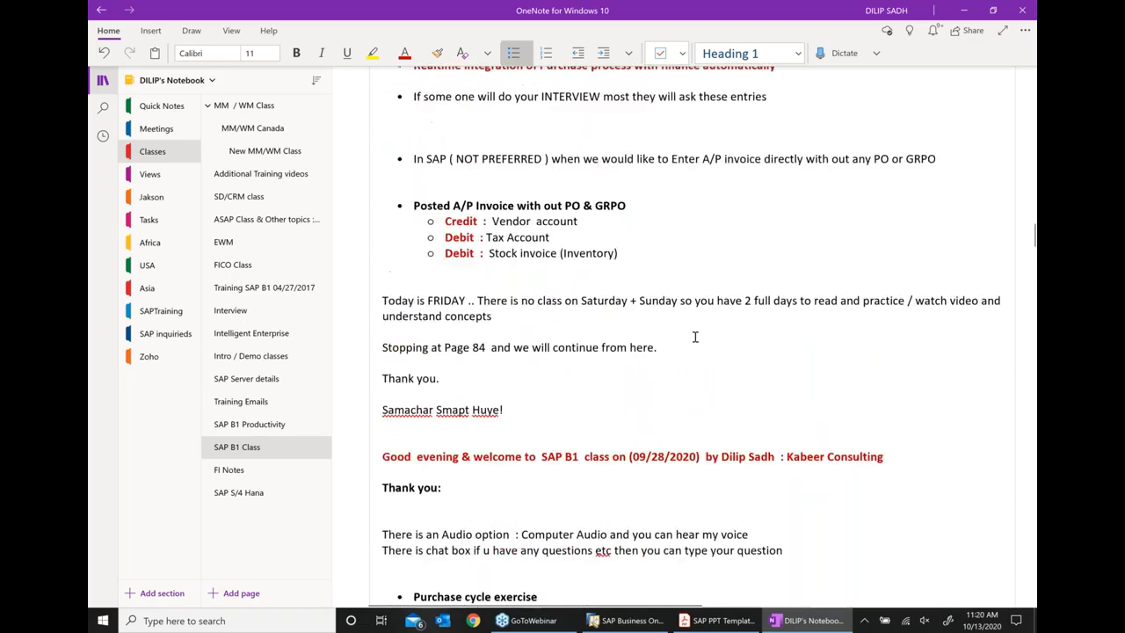
scroll(695, 337, "up", 3)
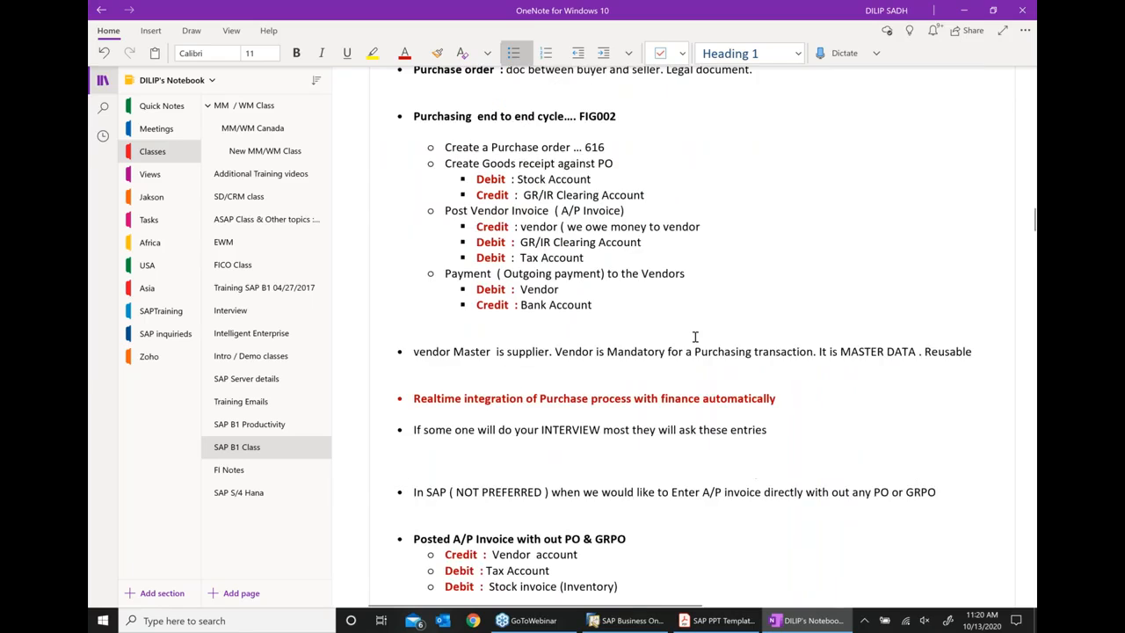
scroll(681, 337, "up", 1)
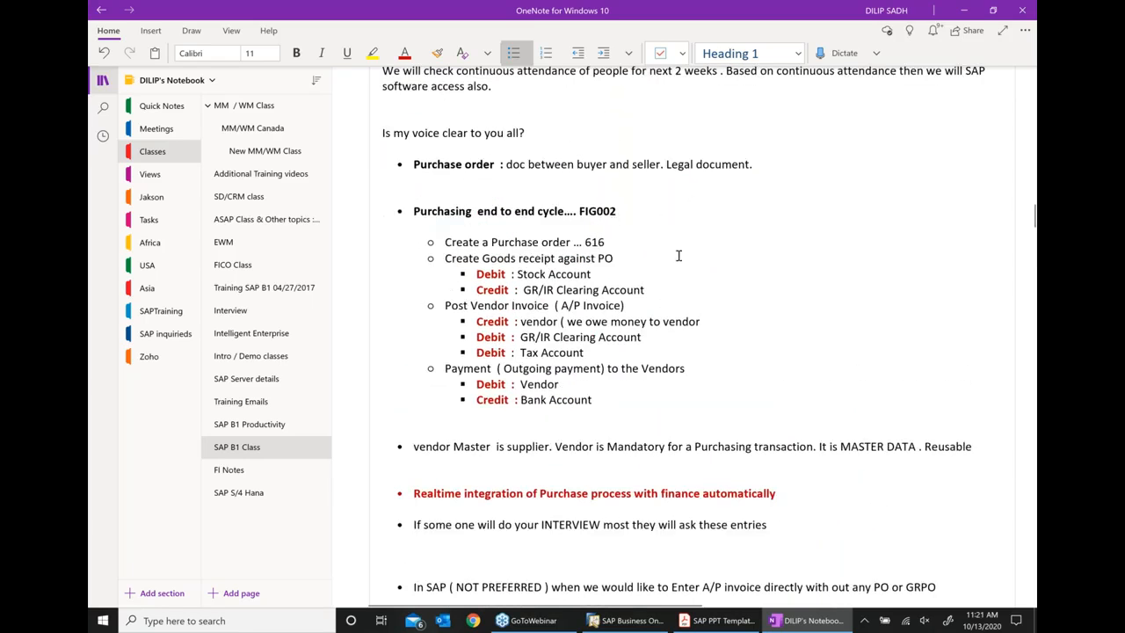
- Return to SAP Business One and enter item FIG002, Automotive component 2, in the first line of the purchase order
left_click(623, 625)
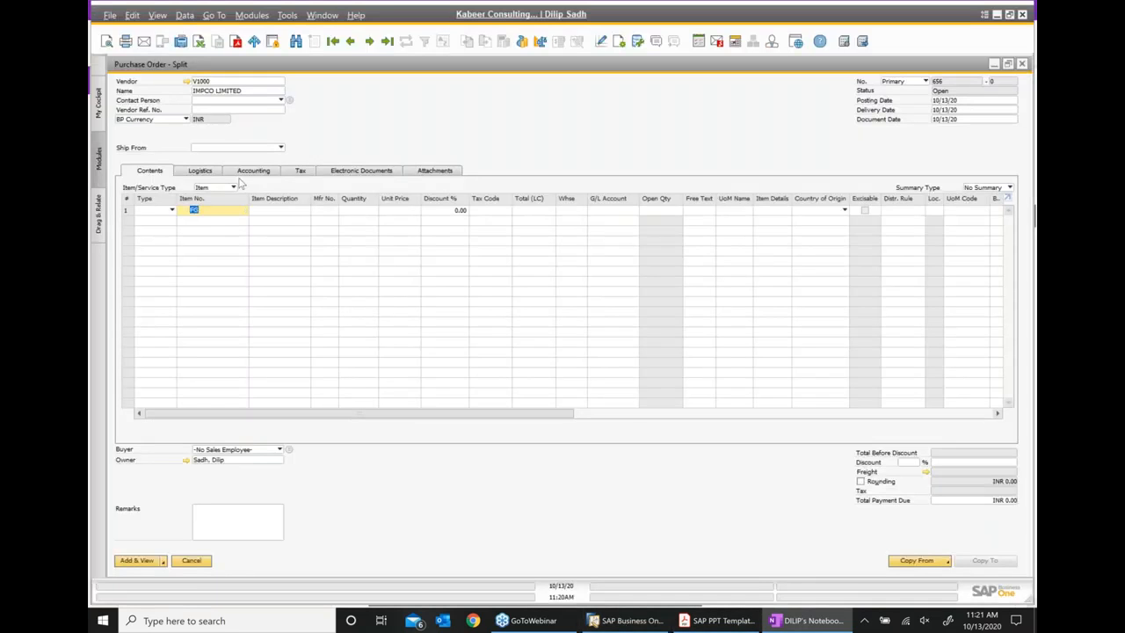
type("FG003")
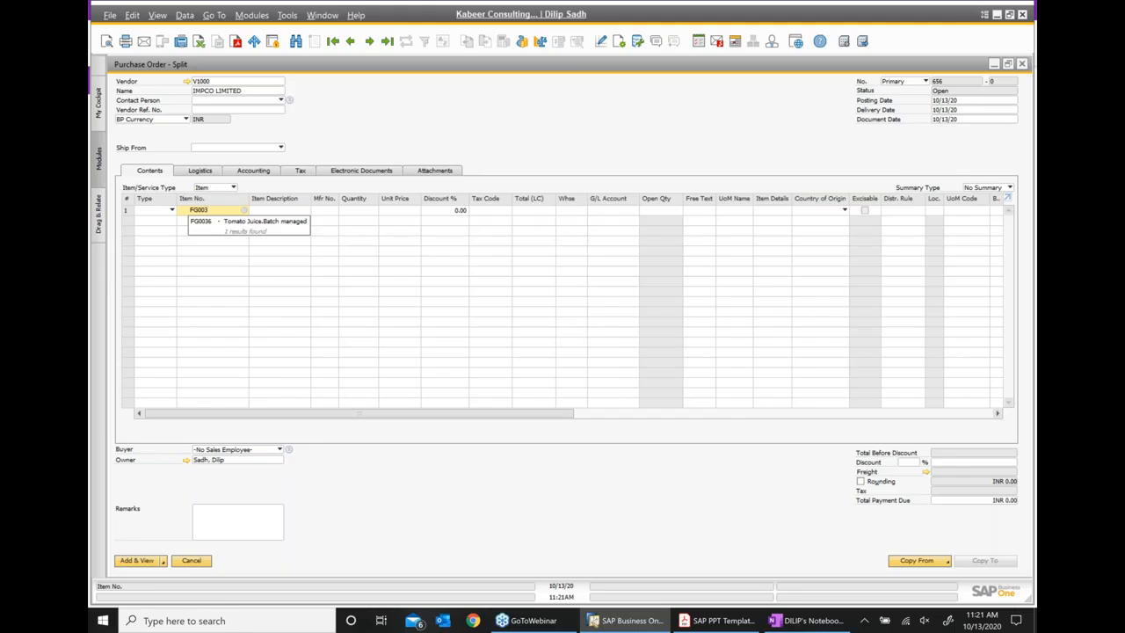
key("BackSpace")
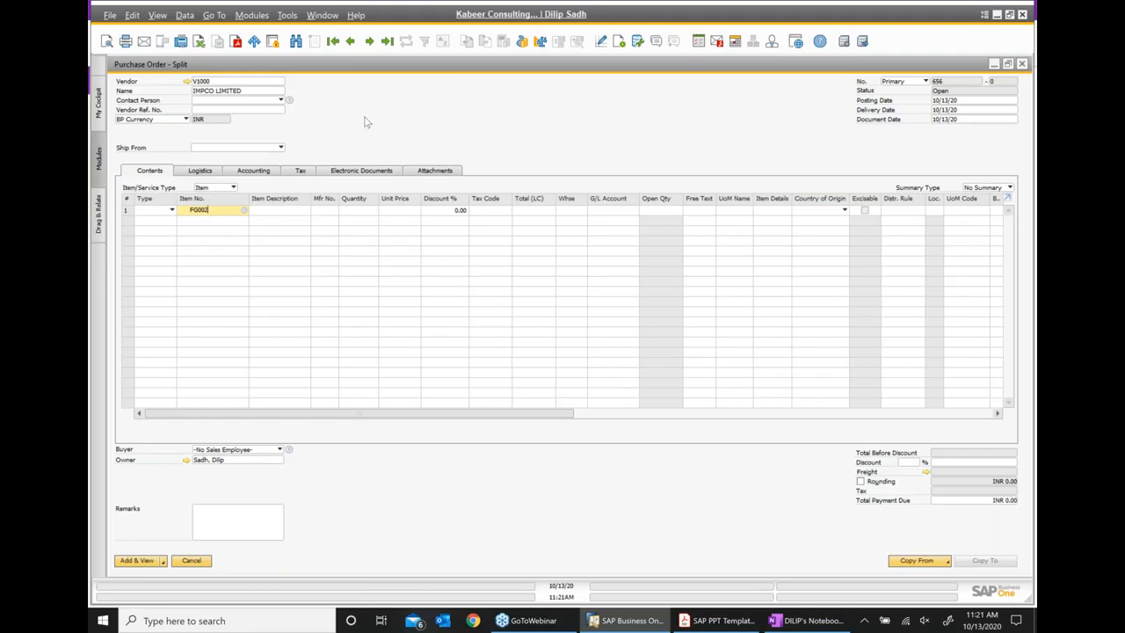
key("BackSpace")
key("BackSpace")
key("BackSpace")
type("IG002")
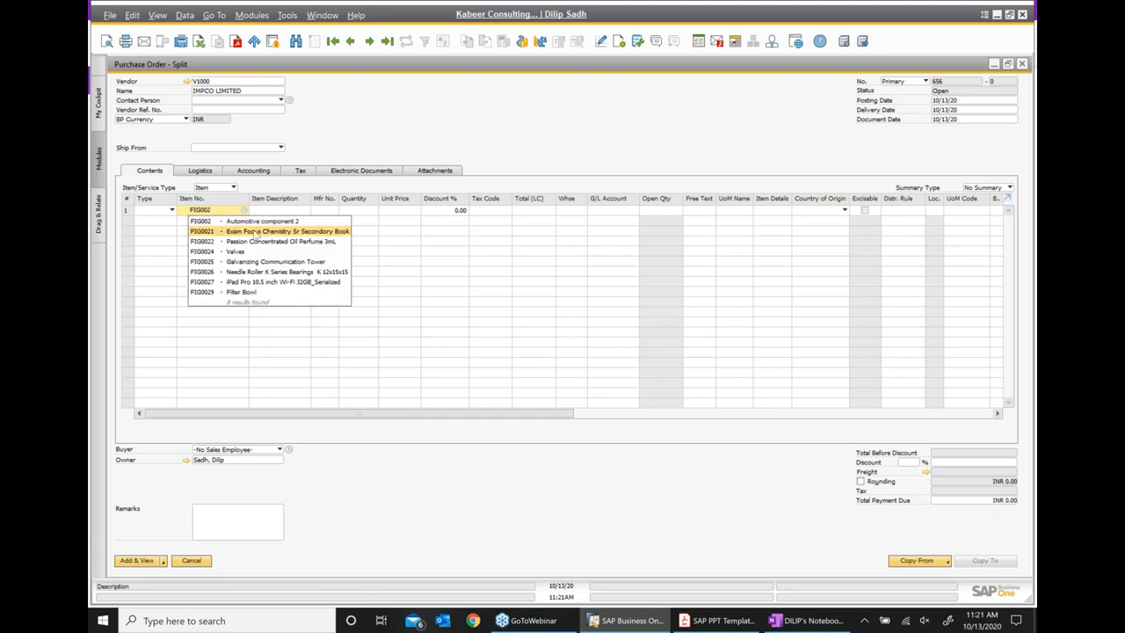
left_click(280, 225)
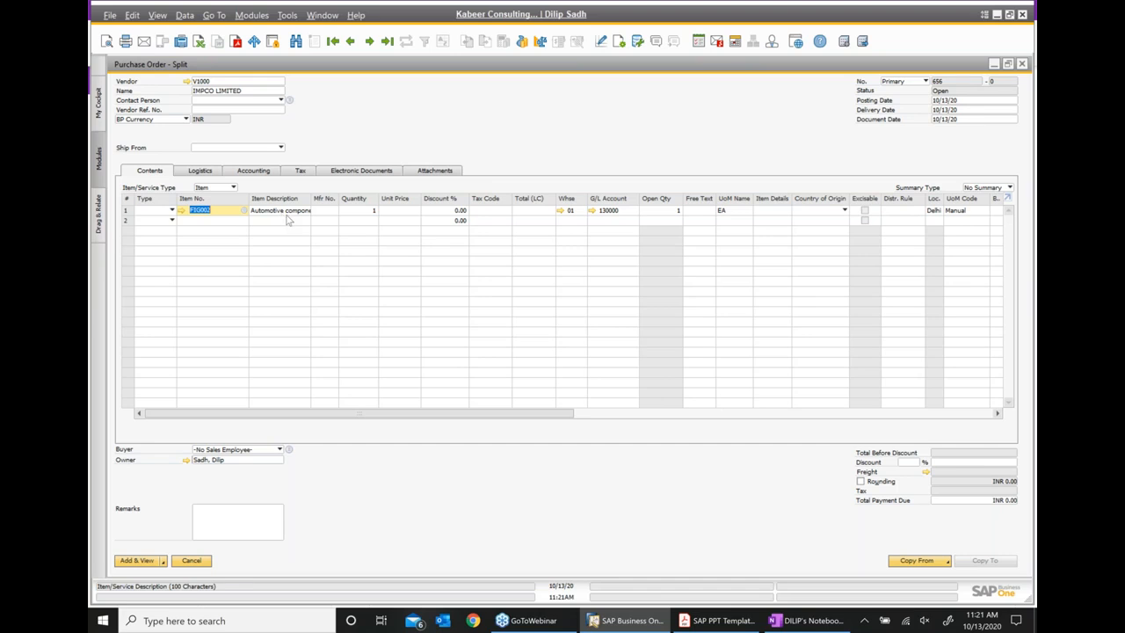
- Set the FIG002 line's unit price to 200 and its warehouse to 05, Bin Warehouse
left_click(398, 211)
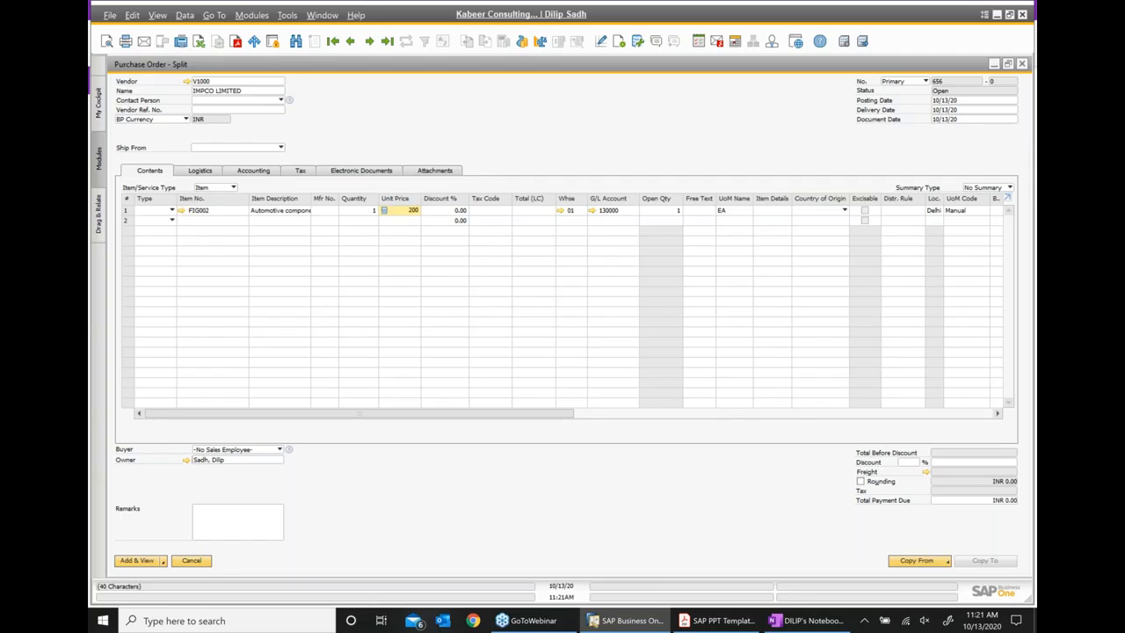
type("200")
left_click(580, 213)
left_click(582, 212)
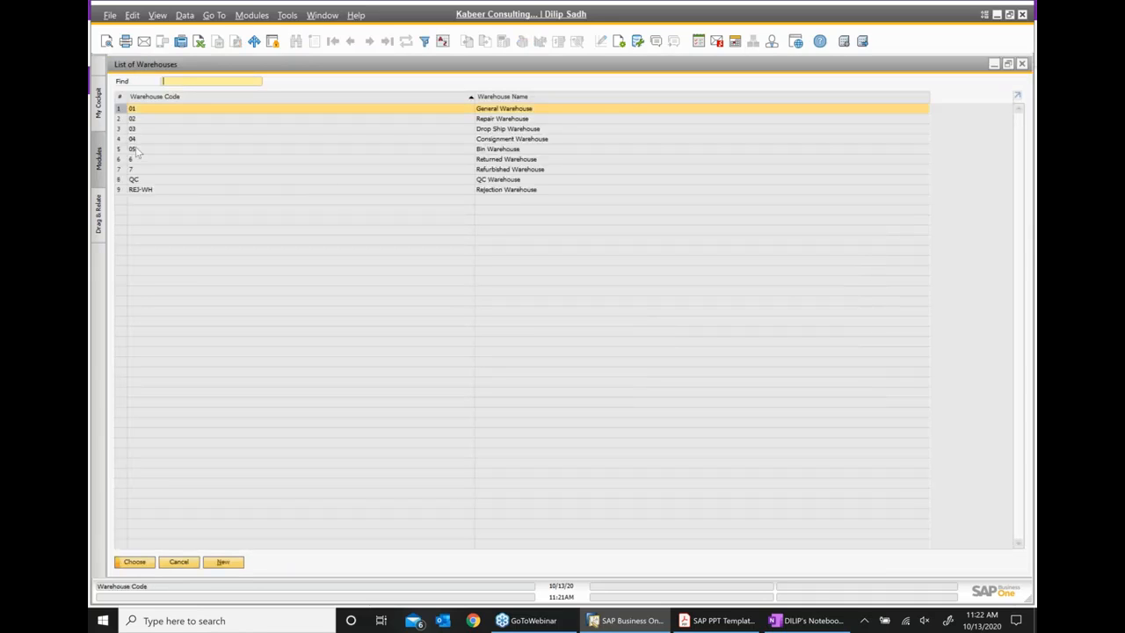
double_click(134, 149)
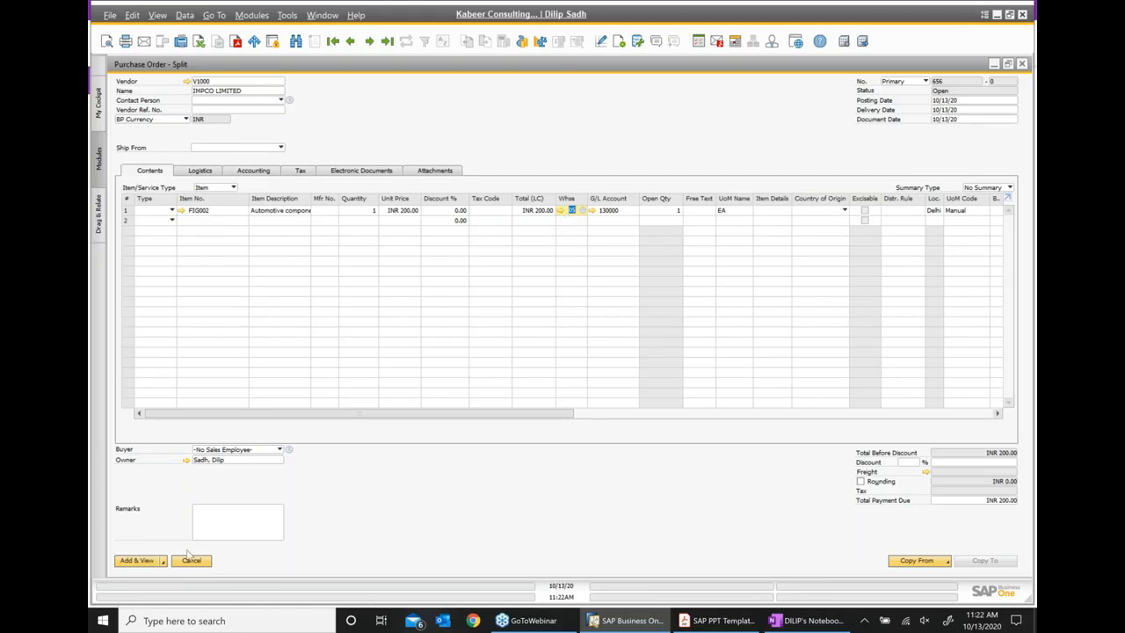
- Add the purchase order and copy it to a Goods Receipt PO
left_click(150, 561)
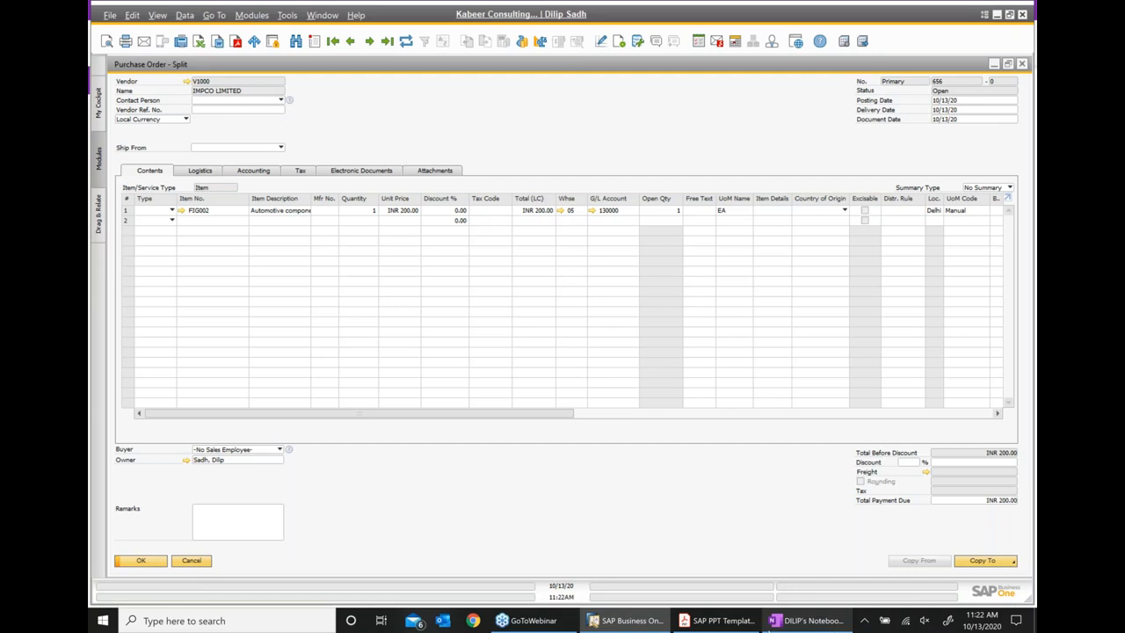
left_click(966, 564)
left_click(968, 542)
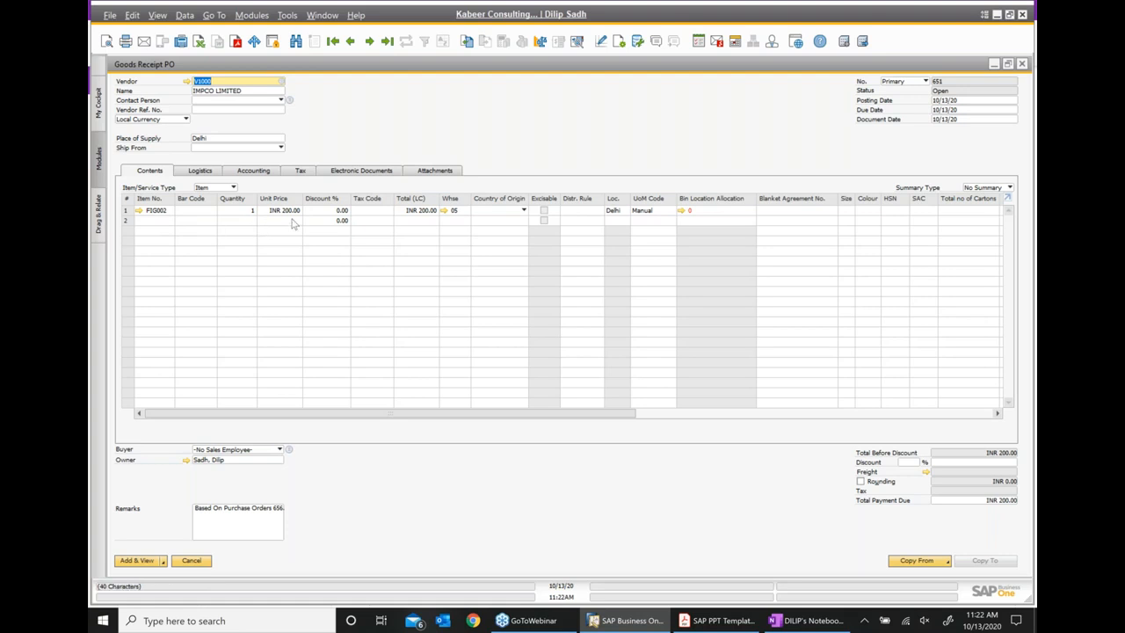
- Open the bin location allocation for the FIG002 line and move its window clear of the totals
left_click(683, 214)
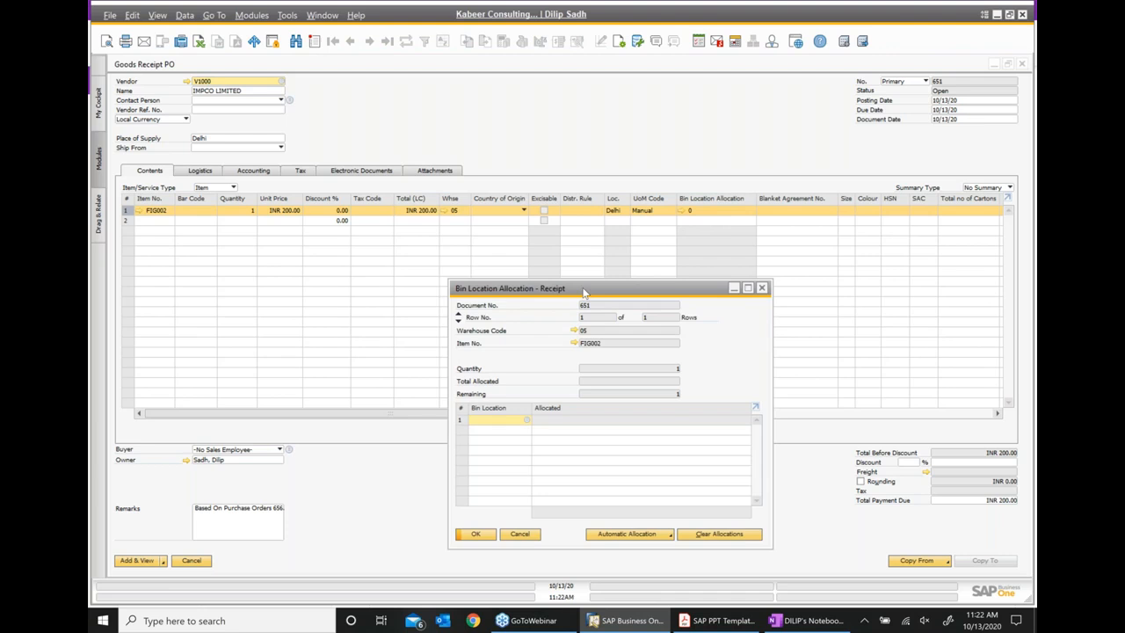
left_click_drag(585, 291, 538, 186)
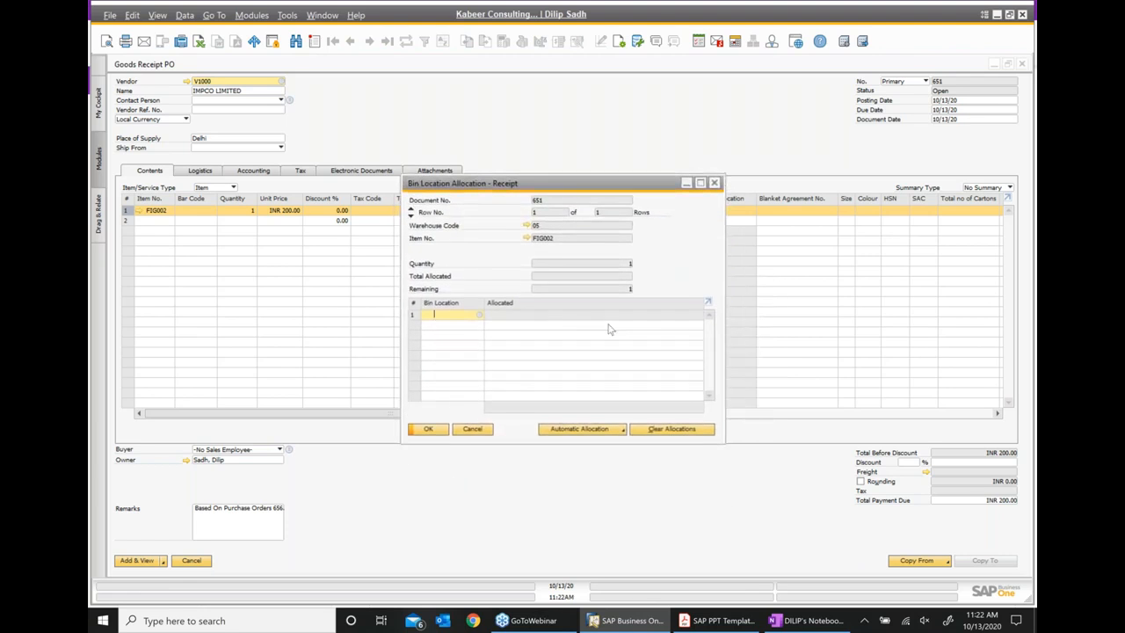
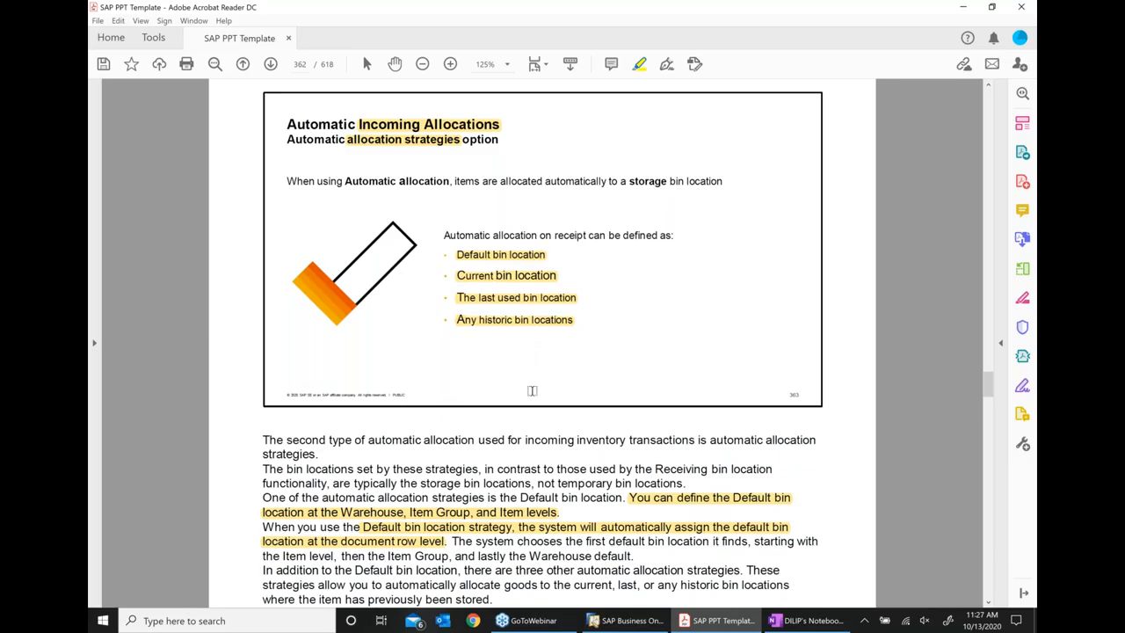
- Switch to SAP Business One and compare warehouse 05's automatic allocation on receipt options with the allocation strategies slide in Acrobat Reader
mouse_move(641, 626)
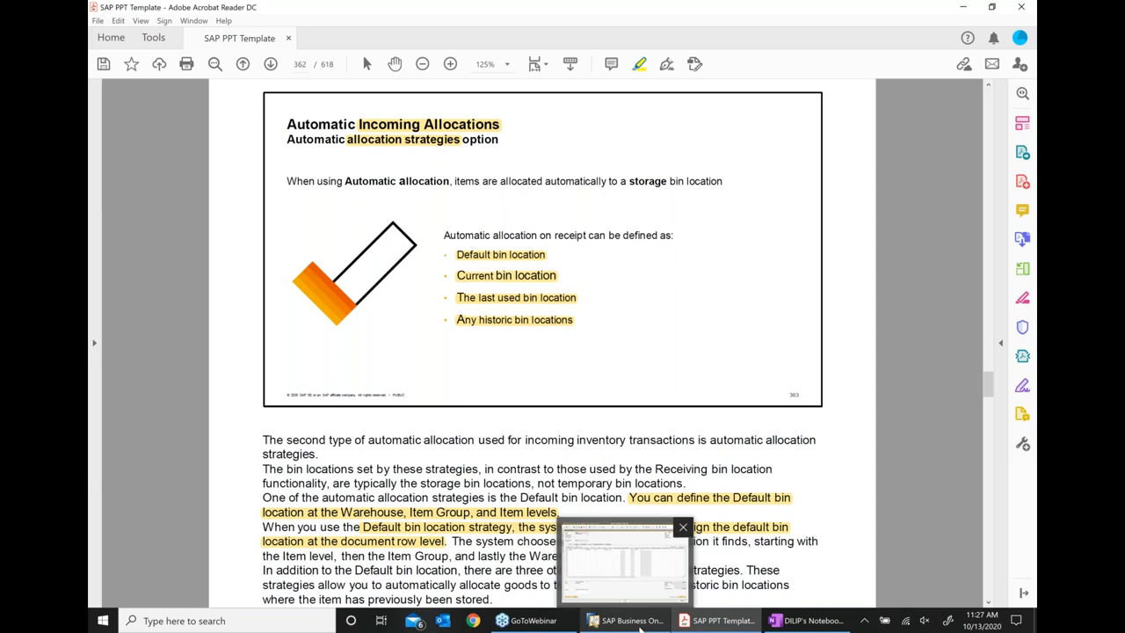
left_click(641, 626)
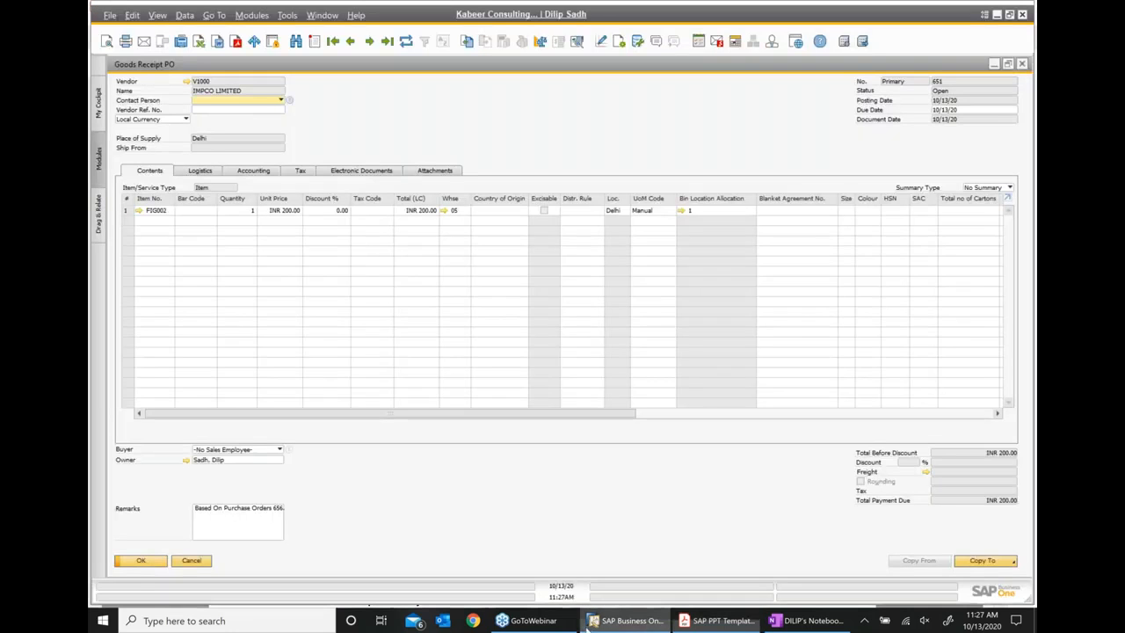
left_click(446, 214)
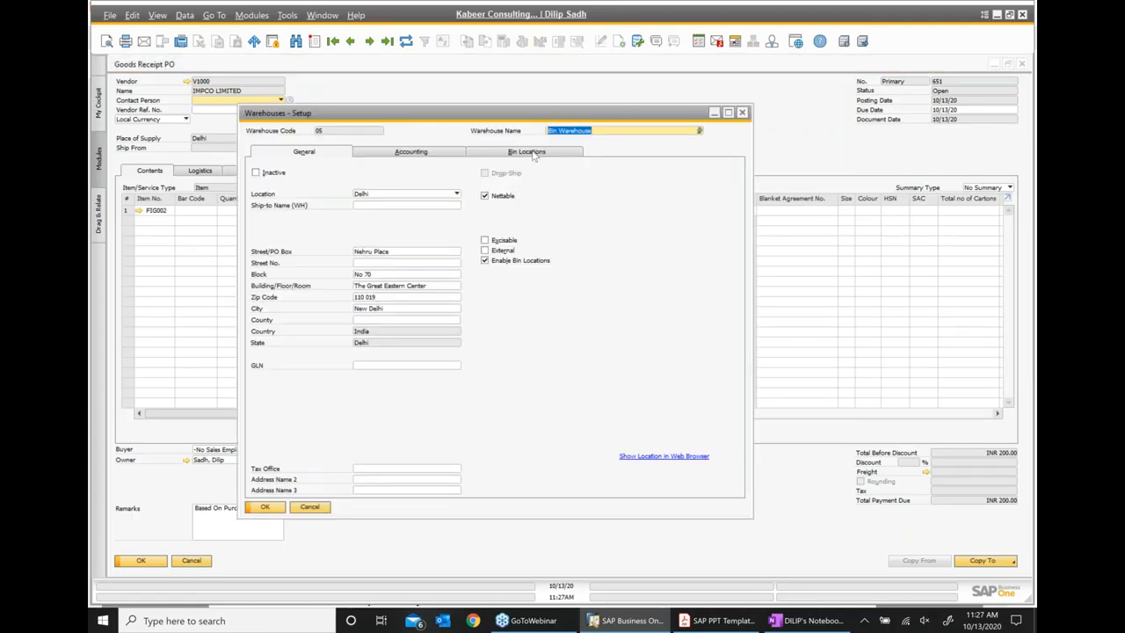
left_click(532, 153)
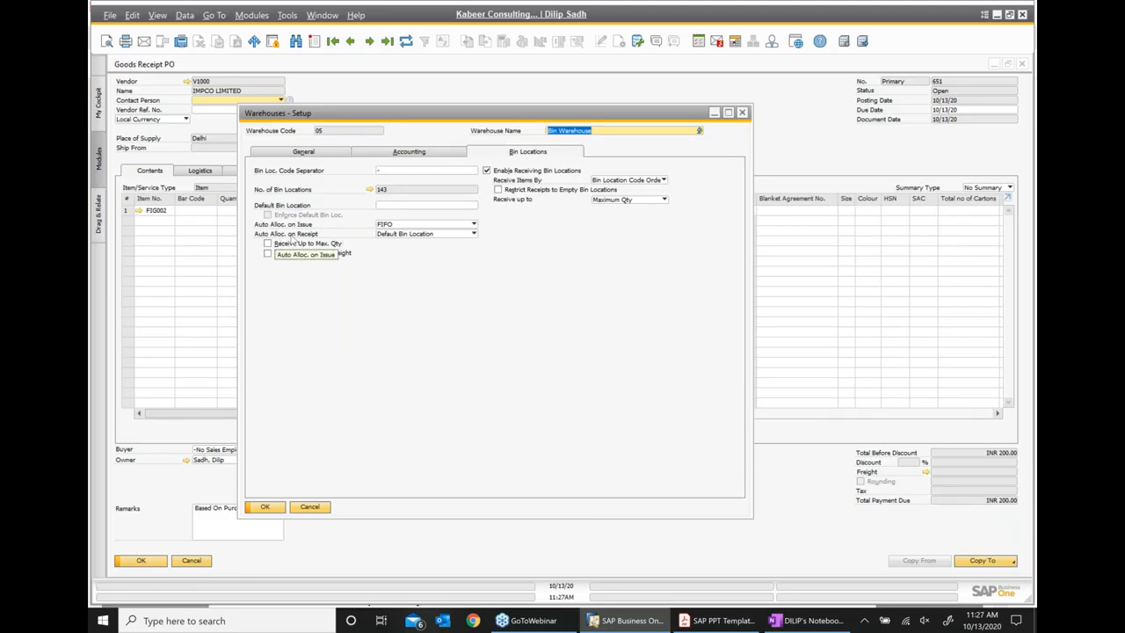
left_click(474, 235)
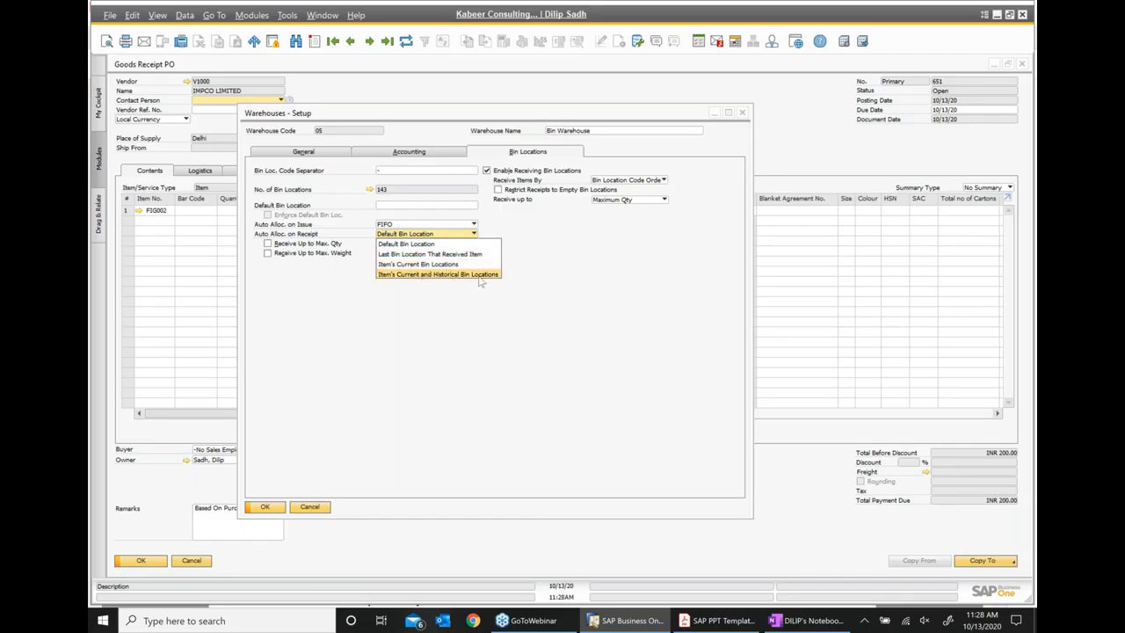
left_click(722, 620)
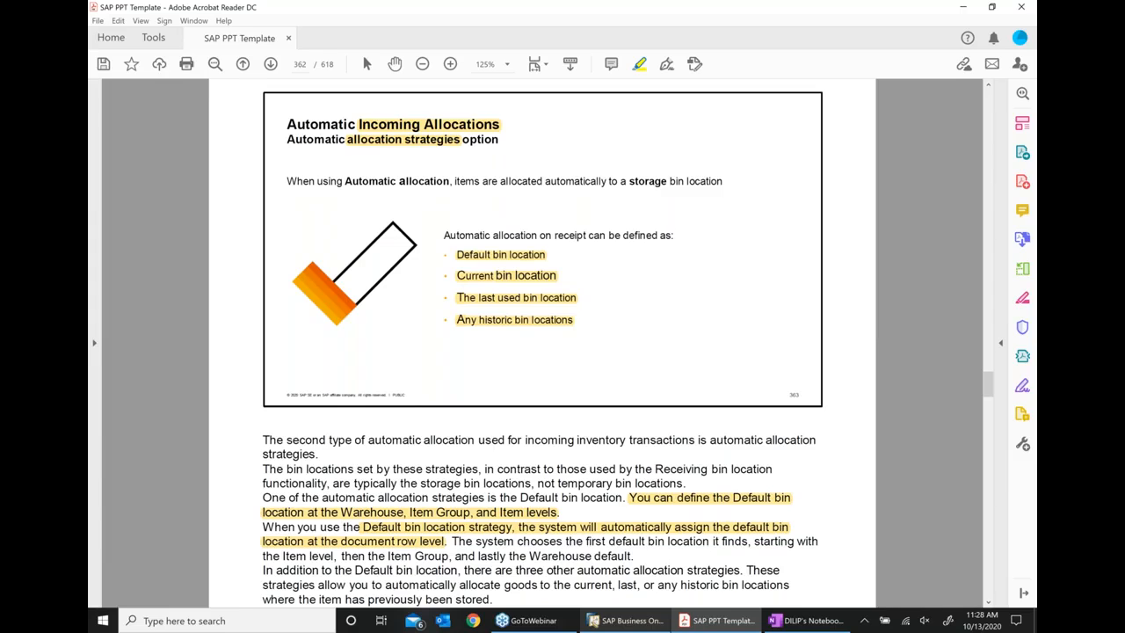
left_click(626, 620)
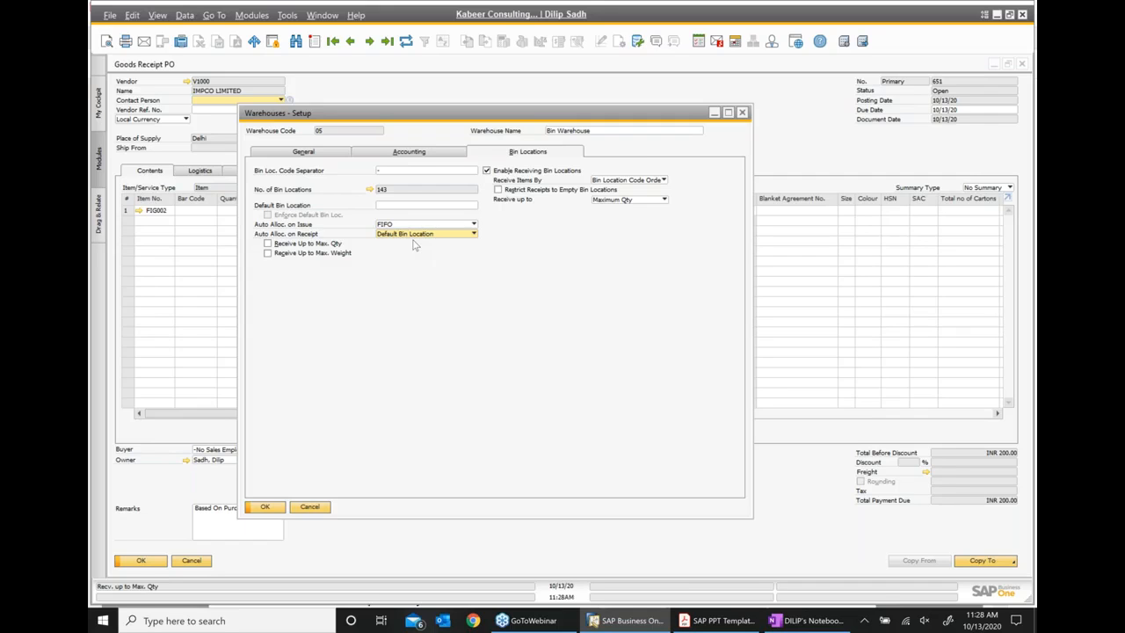
- Check the default bin location levels in Acrobat Reader, return to SAP Business One, examine warehouse 05's Default Bin Location setting, and close the setup
left_click(732, 627)
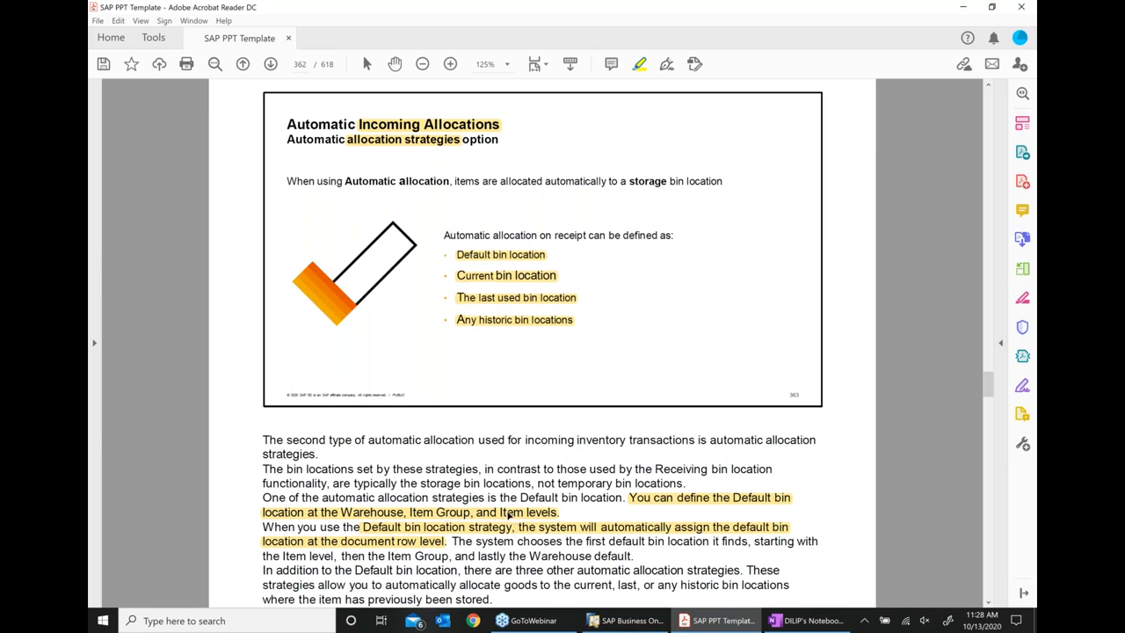
mouse_move(639, 625)
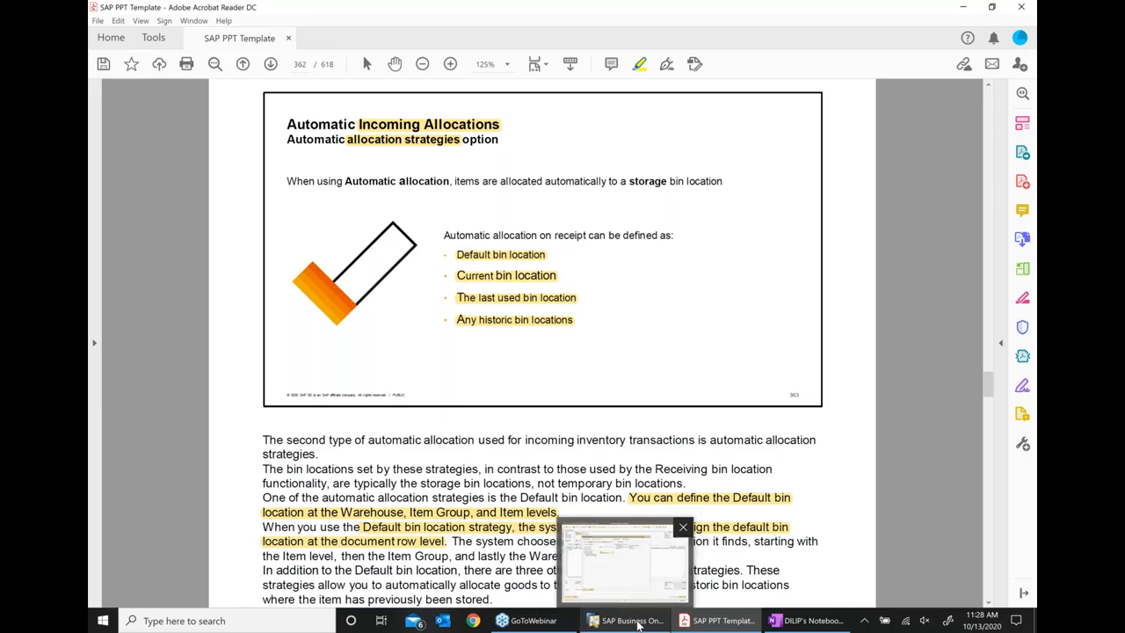
left_click(639, 624)
left_click_drag(367, 116, 380, 169)
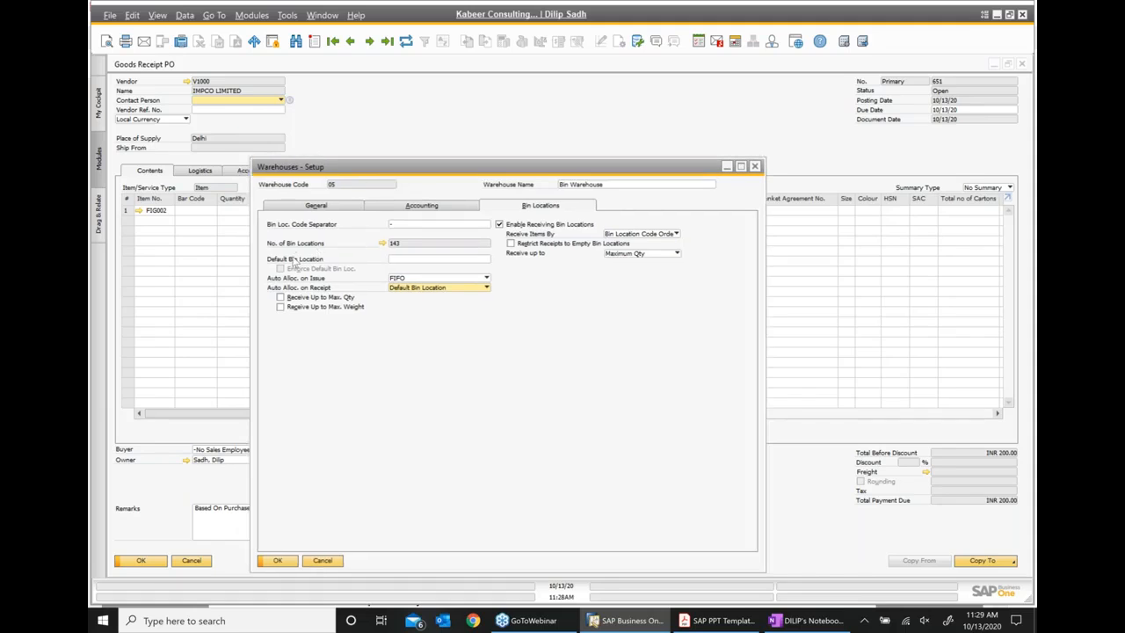
left_click(396, 261)
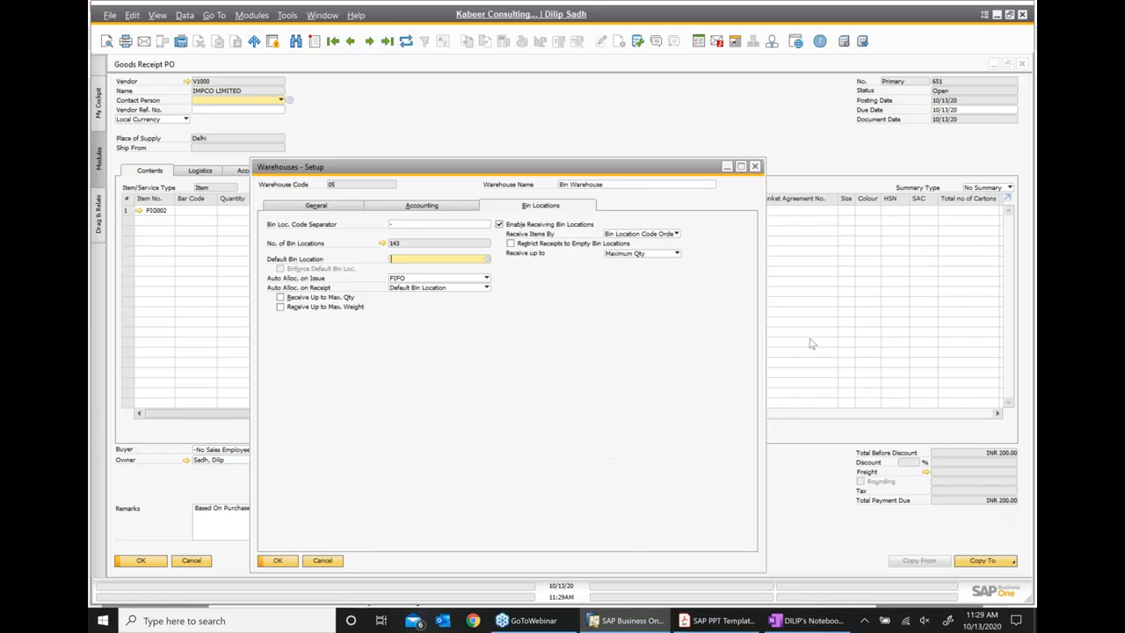
left_click(754, 168)
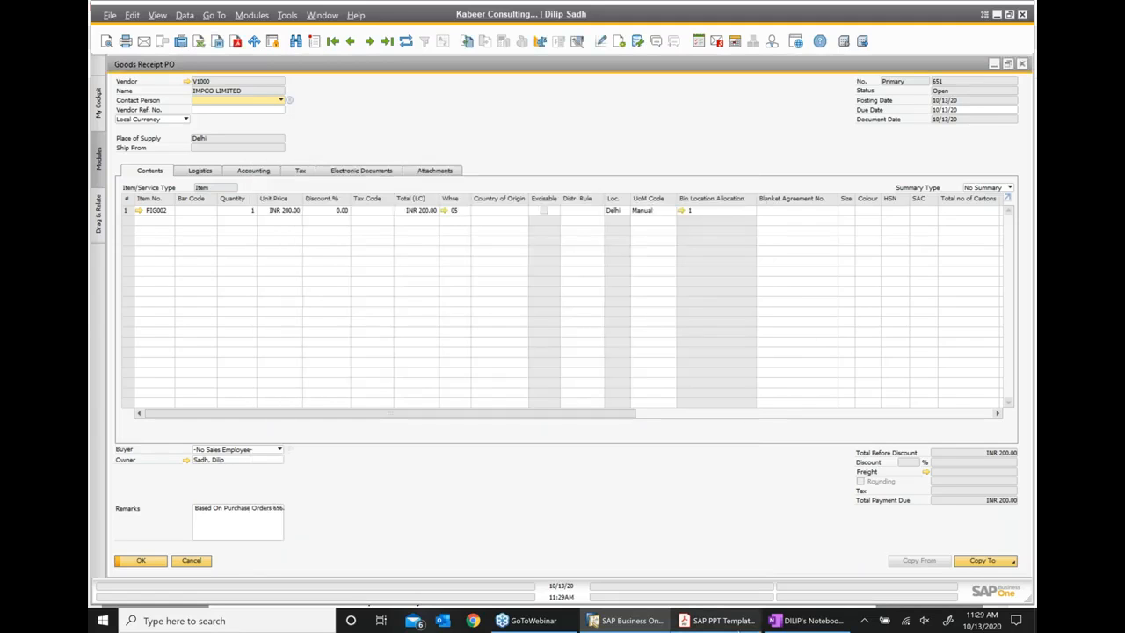
- Consult the allocation slide in Acrobat Reader, then return to SAP Business One and open FIG002's inventory data from the goods receipt line
key("alt+Tab")
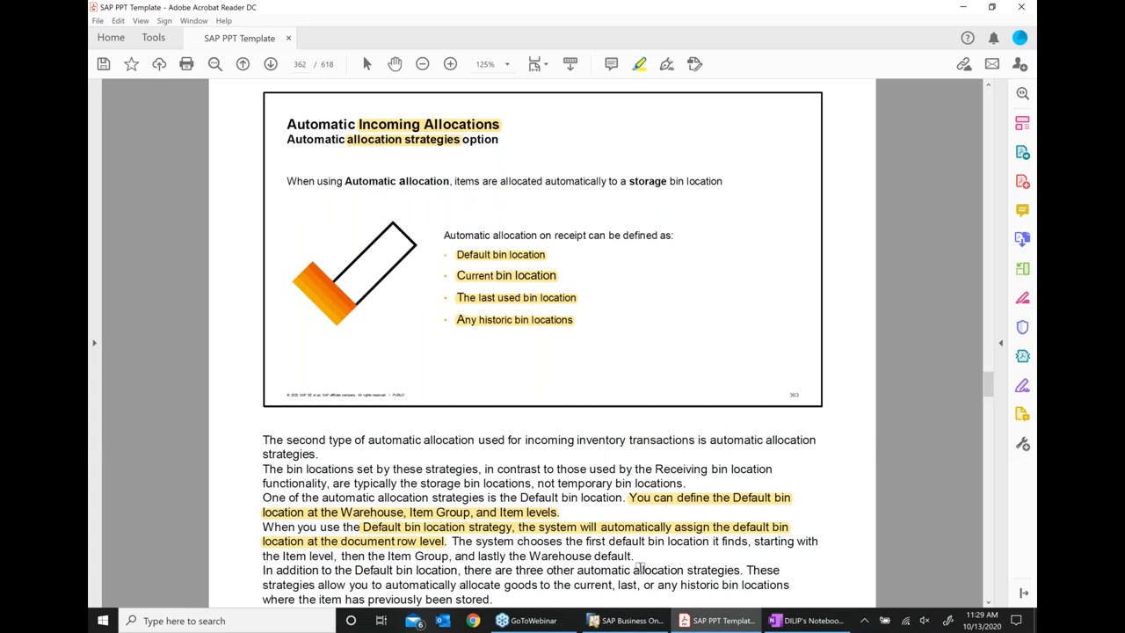
left_click(644, 623)
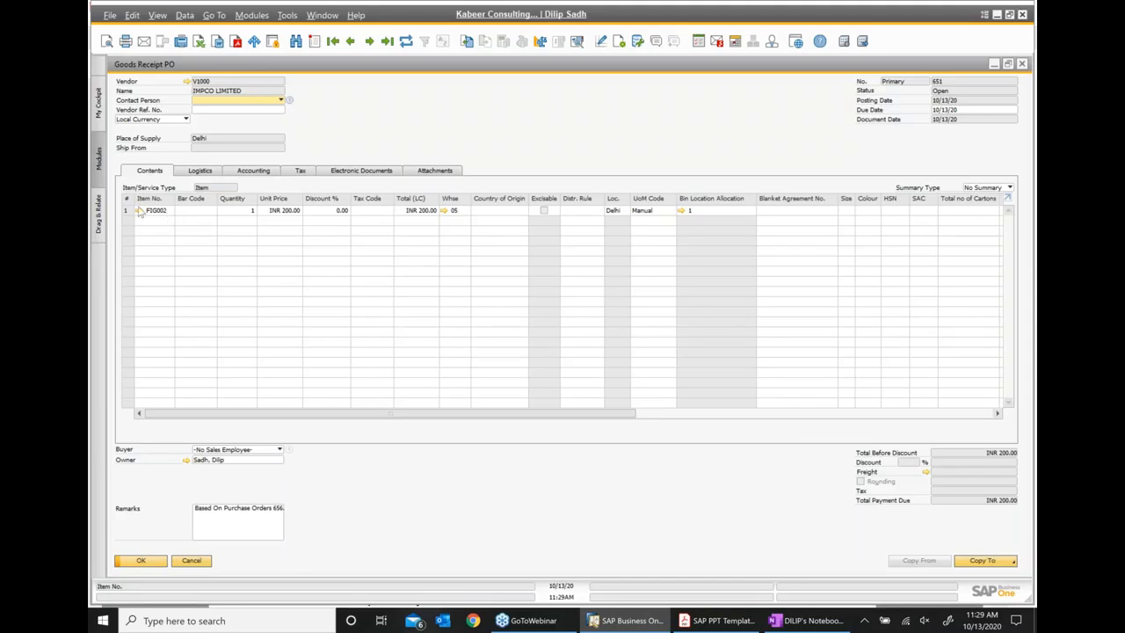
left_click(140, 211)
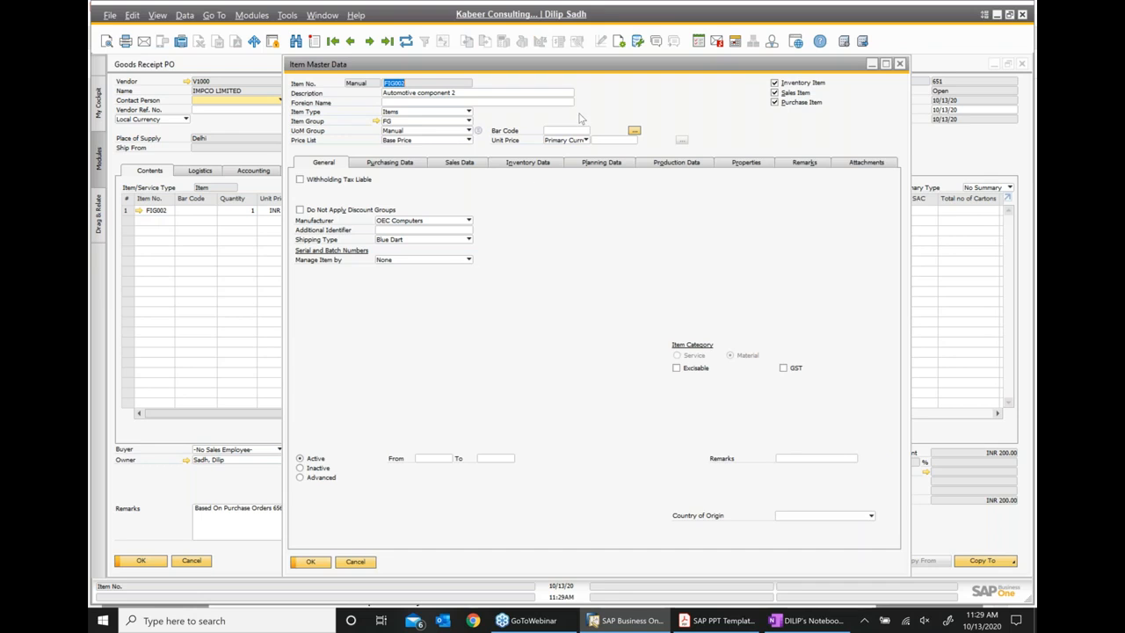
left_click(886, 63)
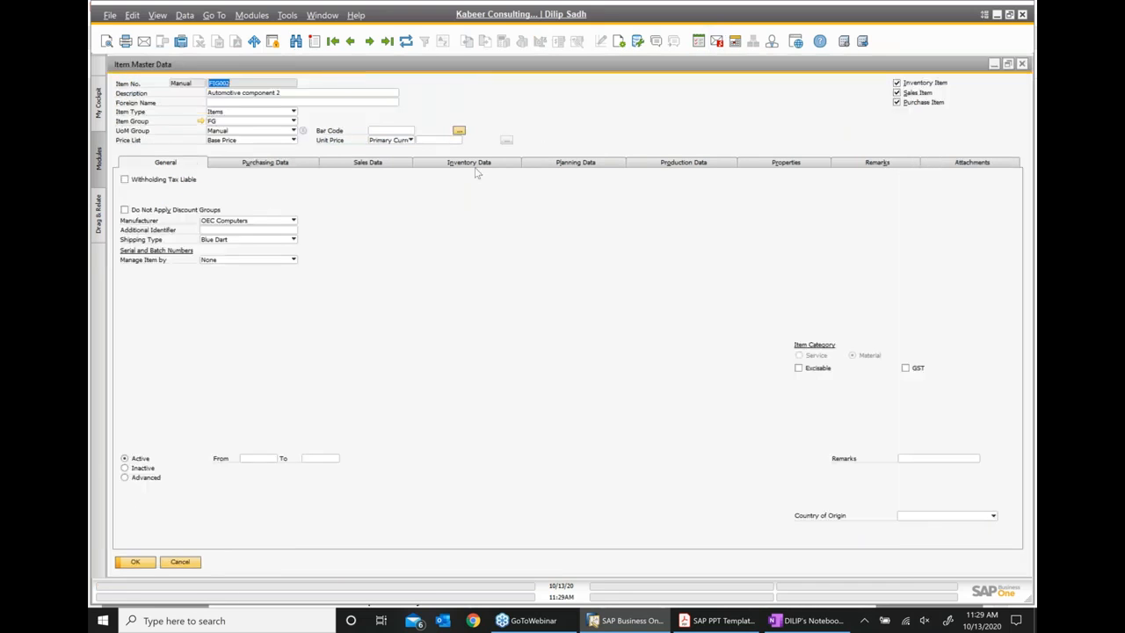
left_click(473, 164)
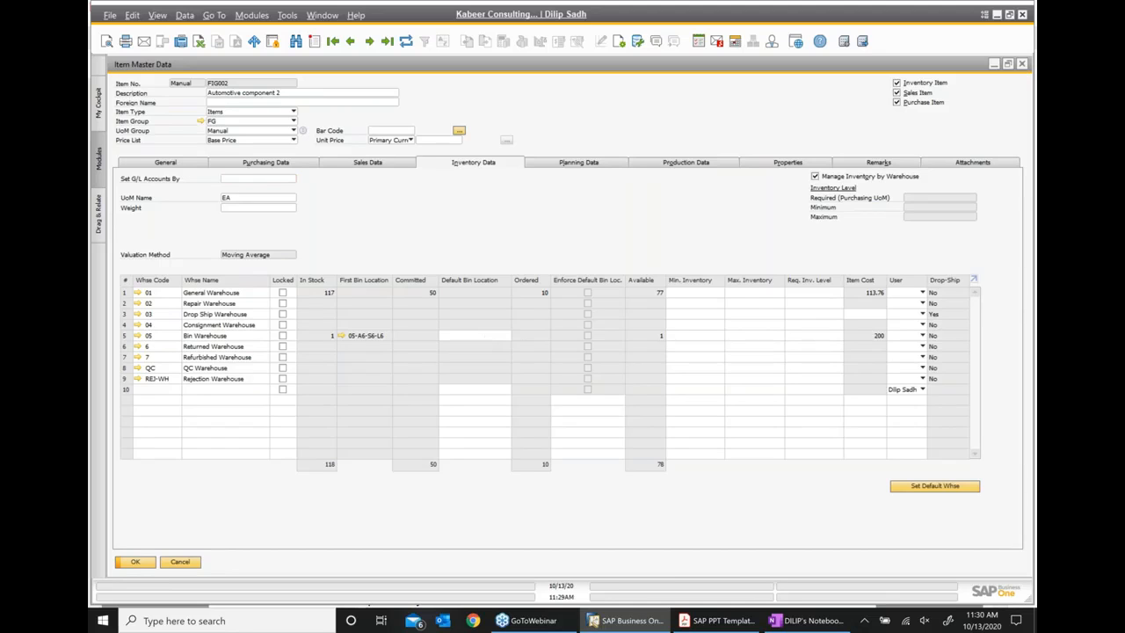
- Set FIG002's default bin location in warehouse 05 to 05-A6-S6-L6 and update the item
left_click(483, 336)
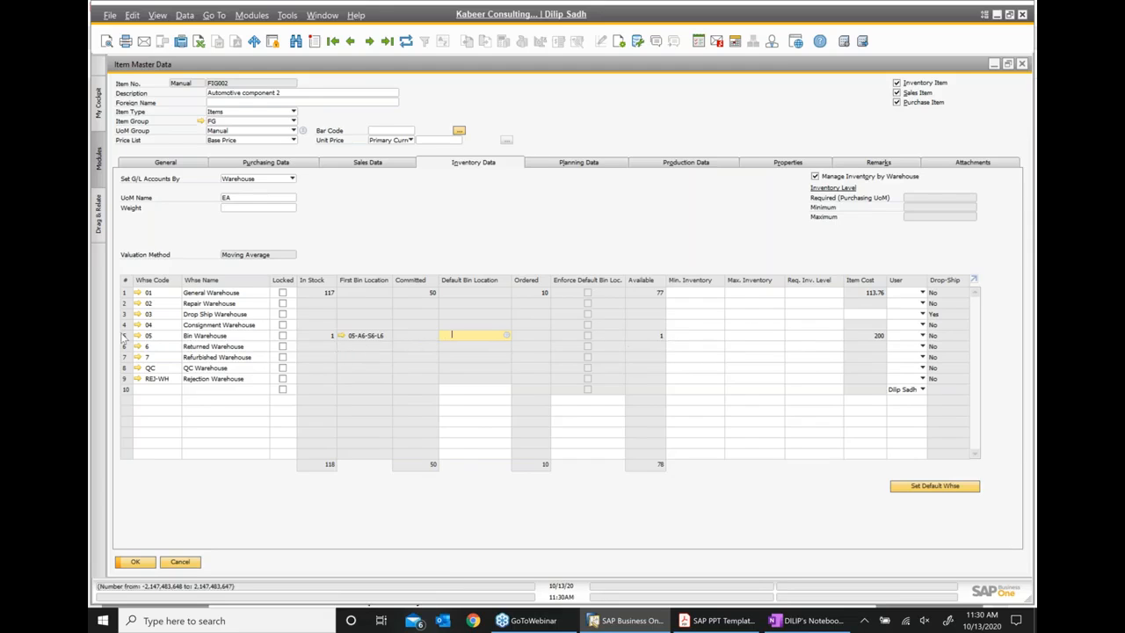
left_click(124, 337)
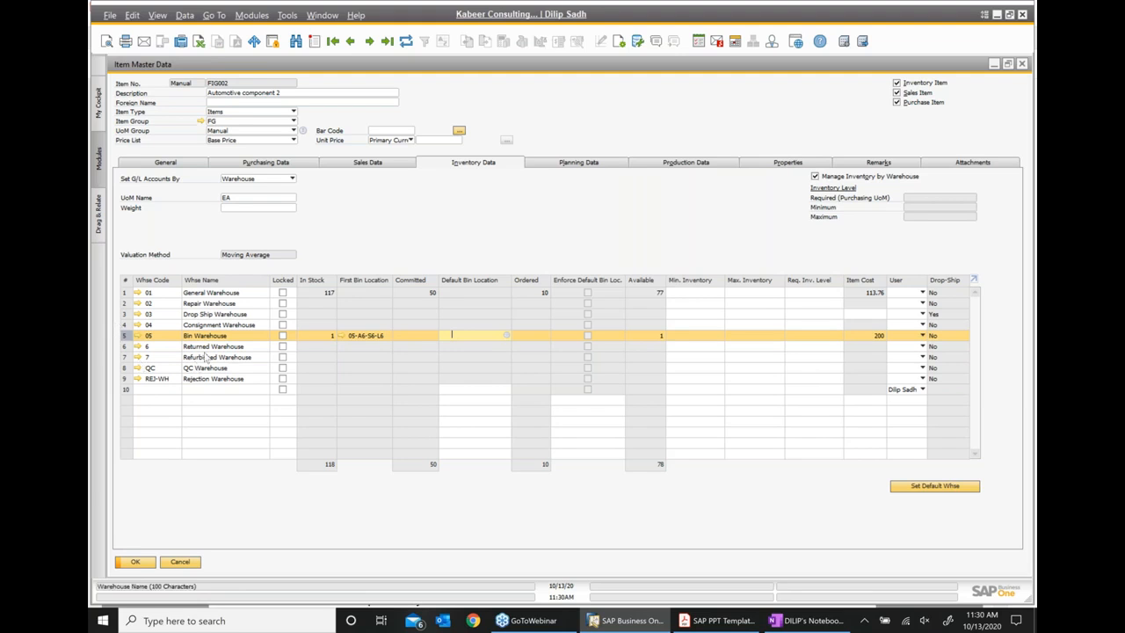
left_click(506, 336)
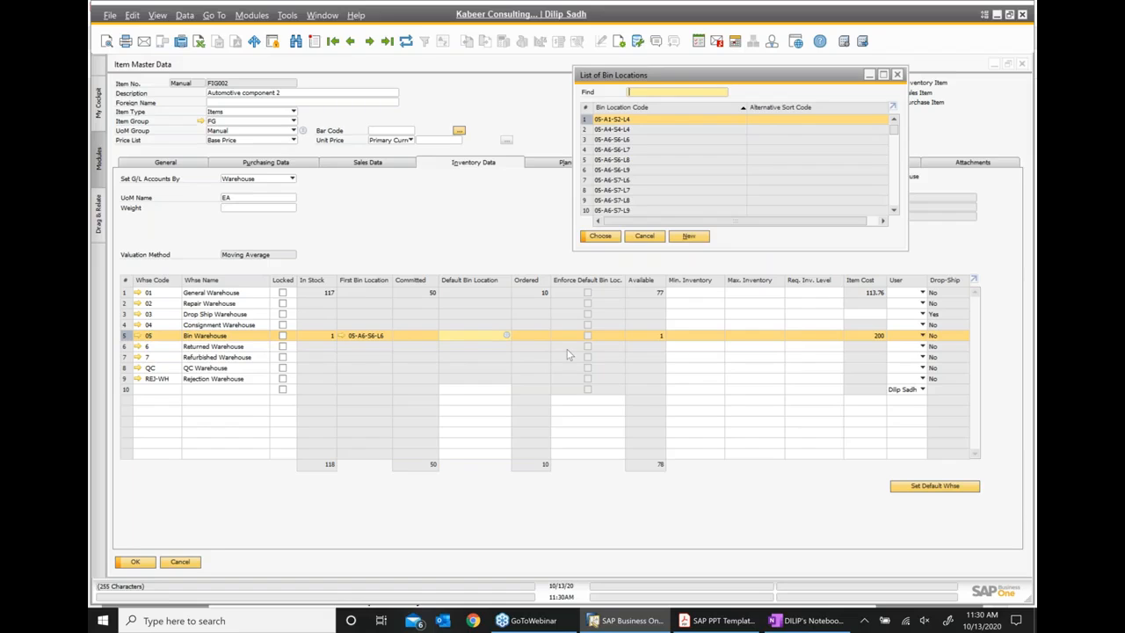
double_click(625, 141)
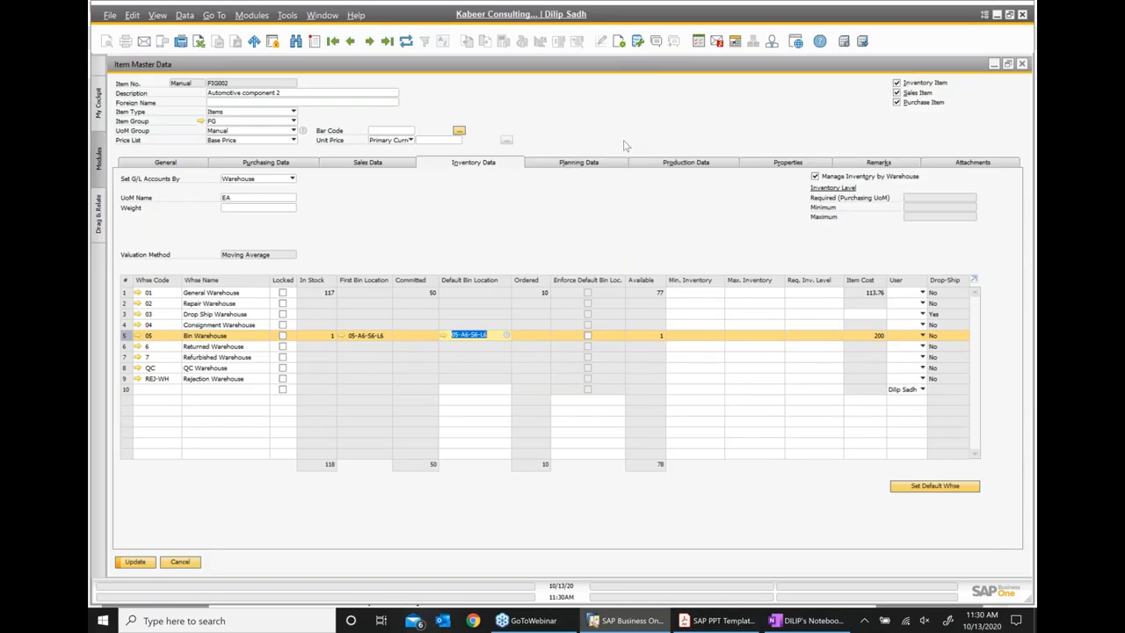
left_click(149, 565)
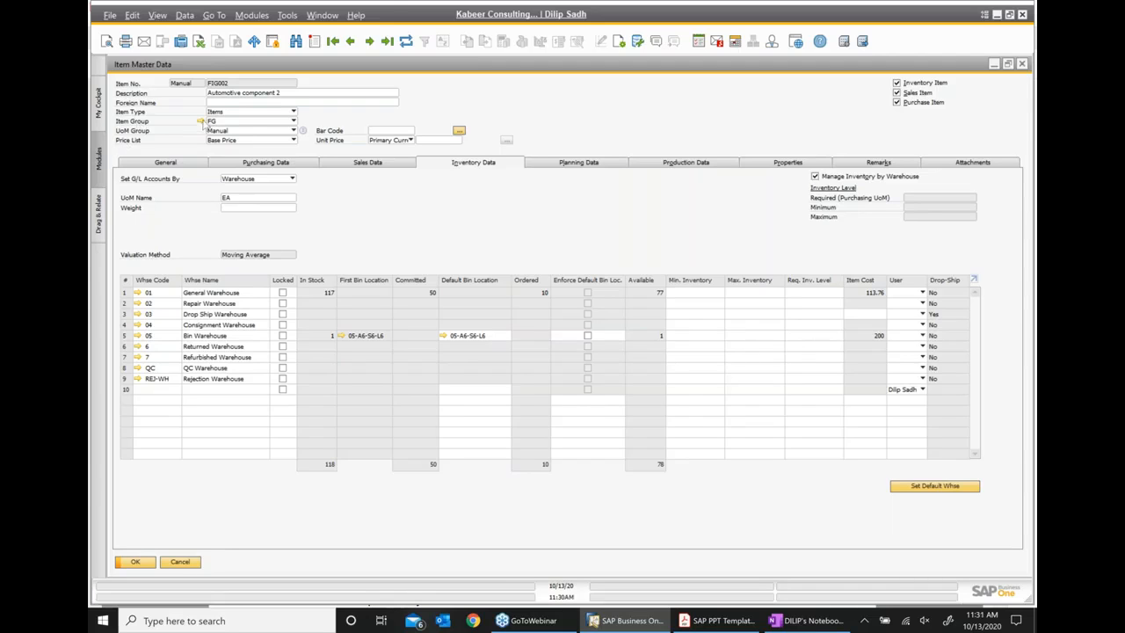
- Open the FG item group's setup, examine its default bin location setting for warehouse 05, and close it without entering a bin
left_click(202, 121)
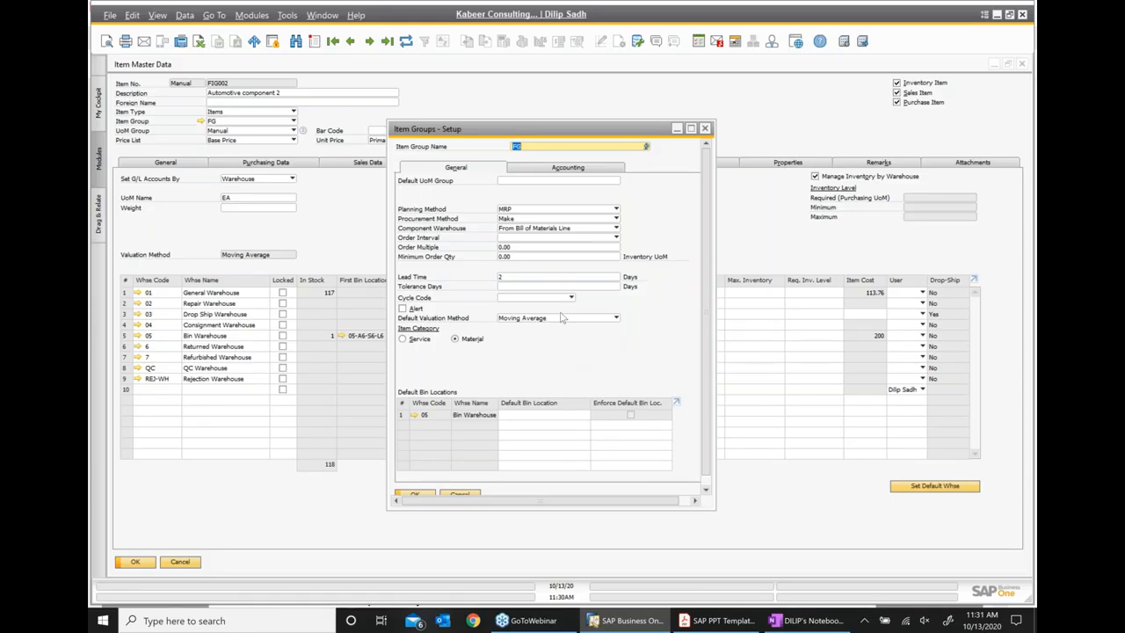
left_click(529, 417)
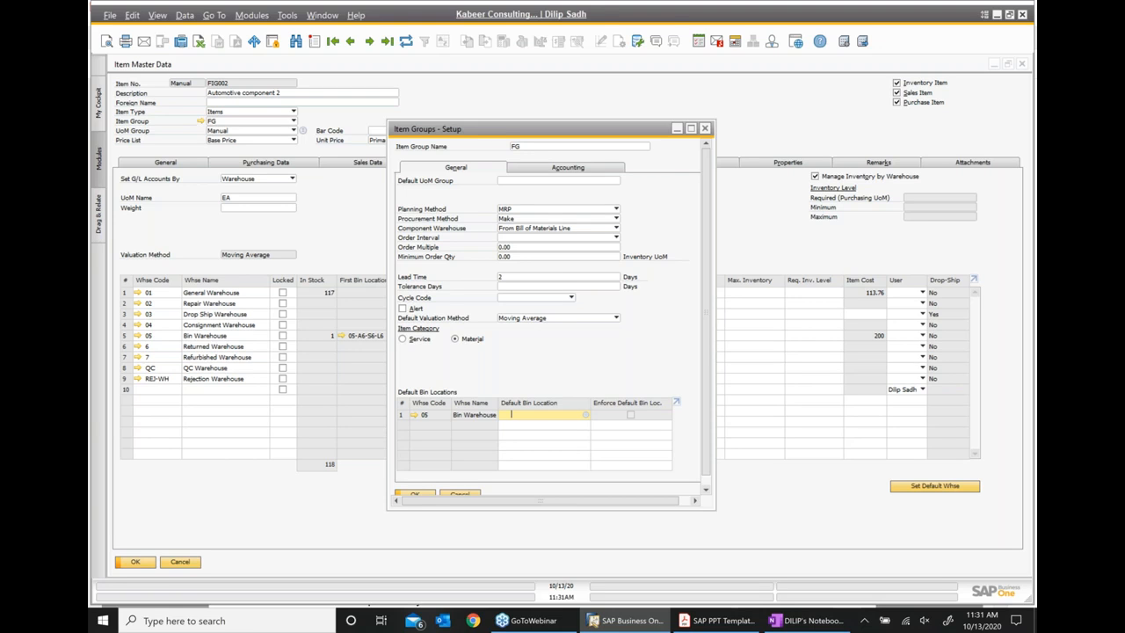
left_click(705, 128)
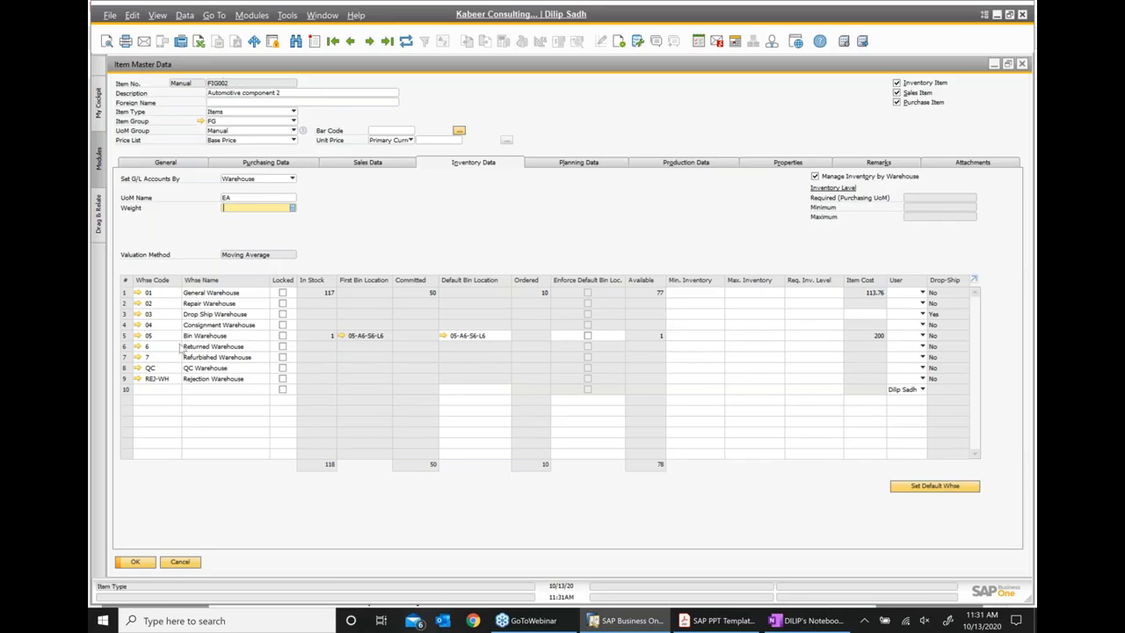
- Highlight the Bin Warehouse row in FIG002's inventory data and switch to the allocation strategies slide in Acrobat Reader
left_click(126, 336)
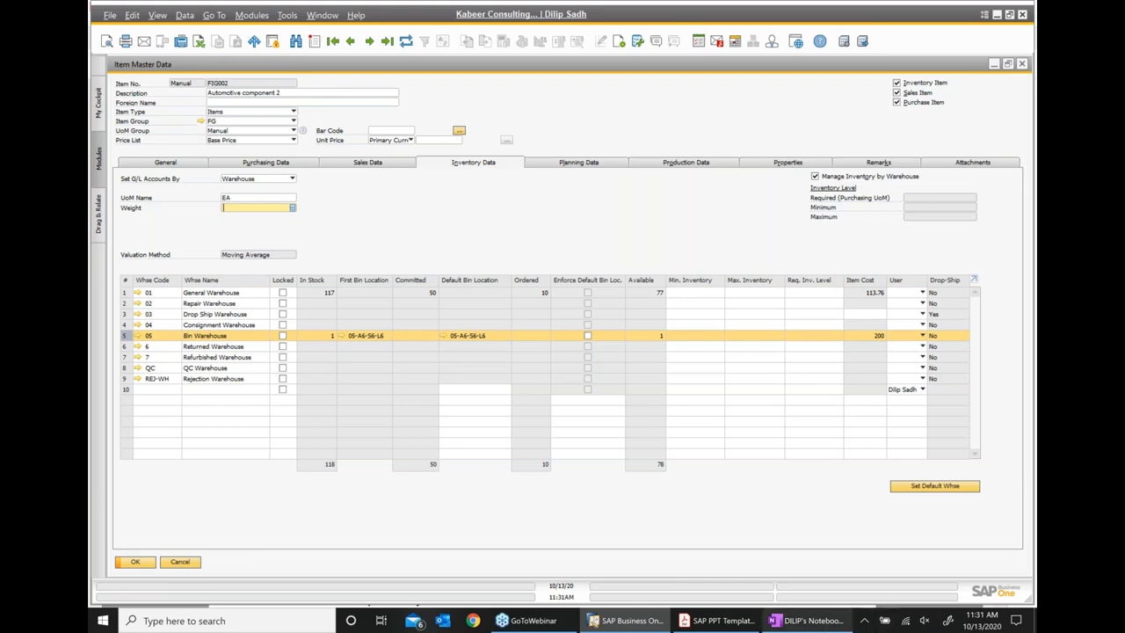
left_click(728, 622)
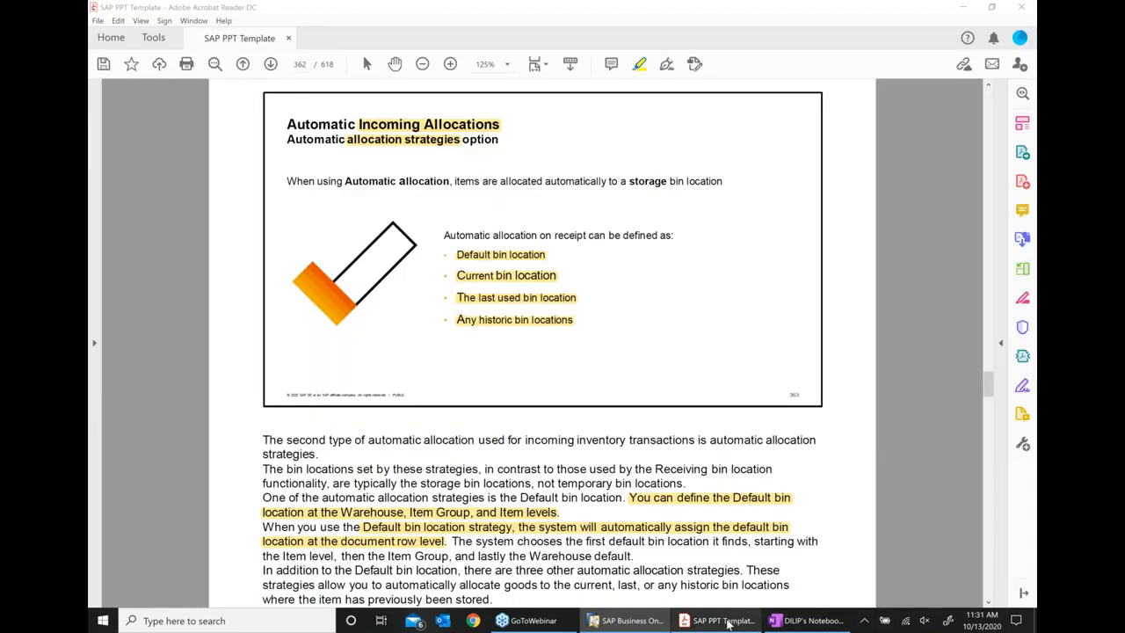